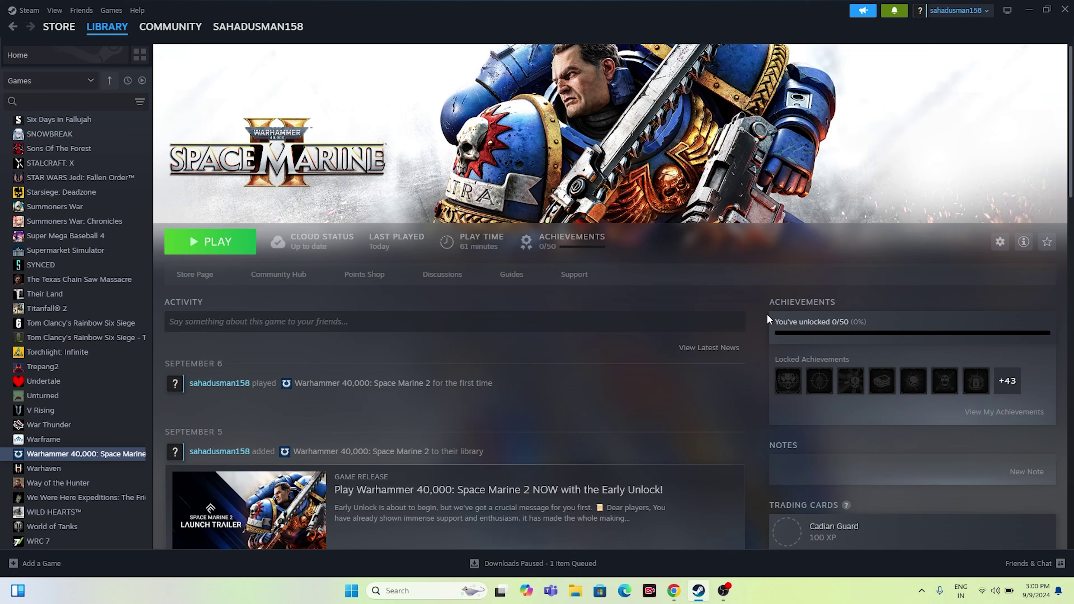
Step: View the Windows power options with the Restart choice, and leave without restarting
{"action": "left_click", "coordinate": [352, 591]}
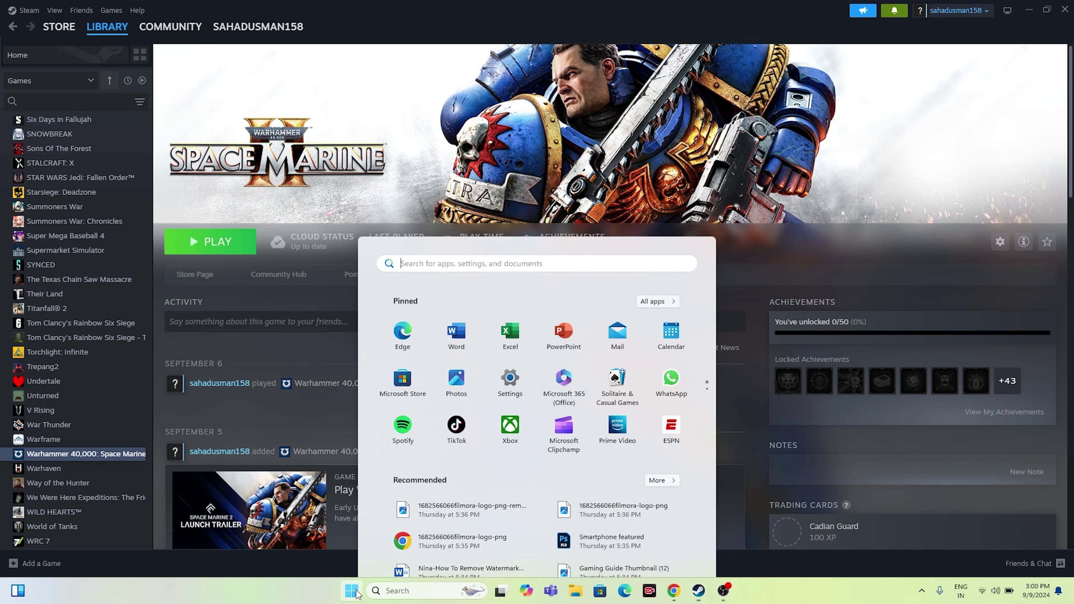
{"action": "left_click", "coordinate": [681, 559]}
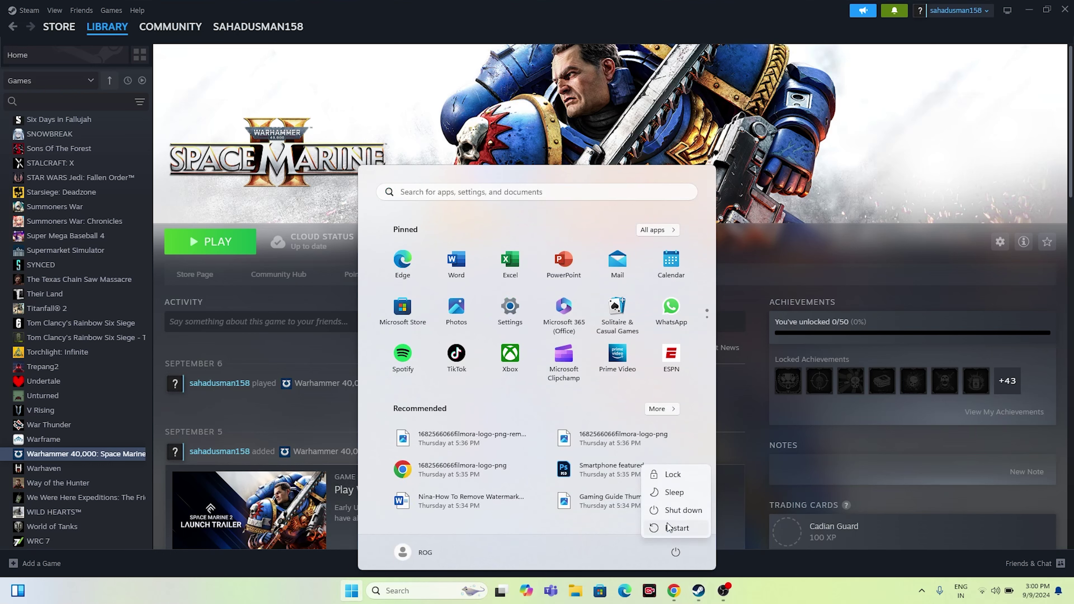
{"action": "left_click", "coordinate": [786, 598]}
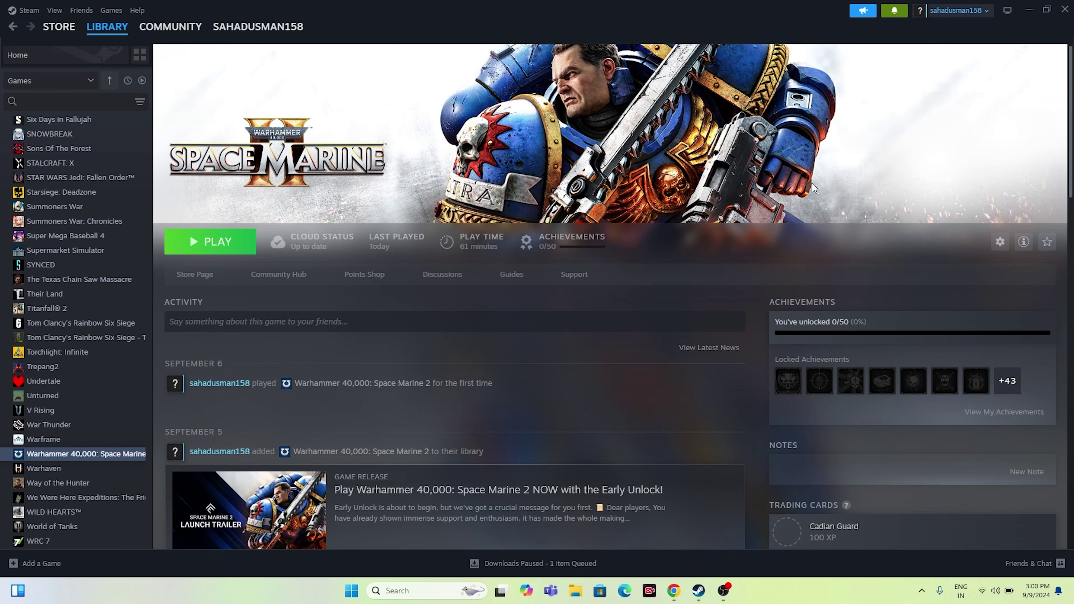
Step: Switch to File Explorer and open the Program Files (x86) folder on Local Disk (C:)
{"action": "left_click", "coordinate": [1028, 9]}
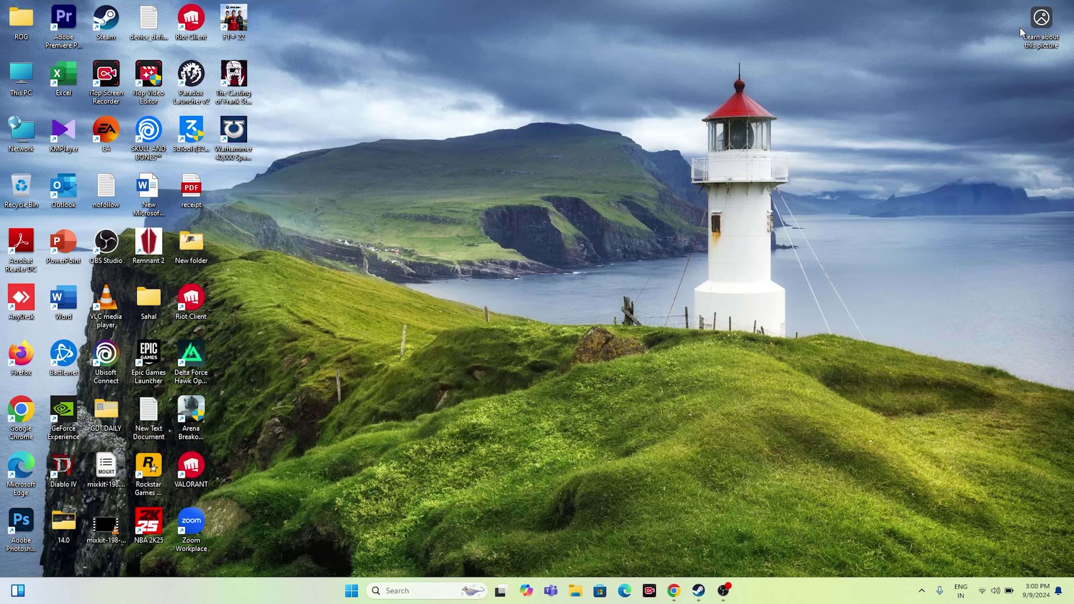
{"action": "double_click", "coordinate": [21, 96]}
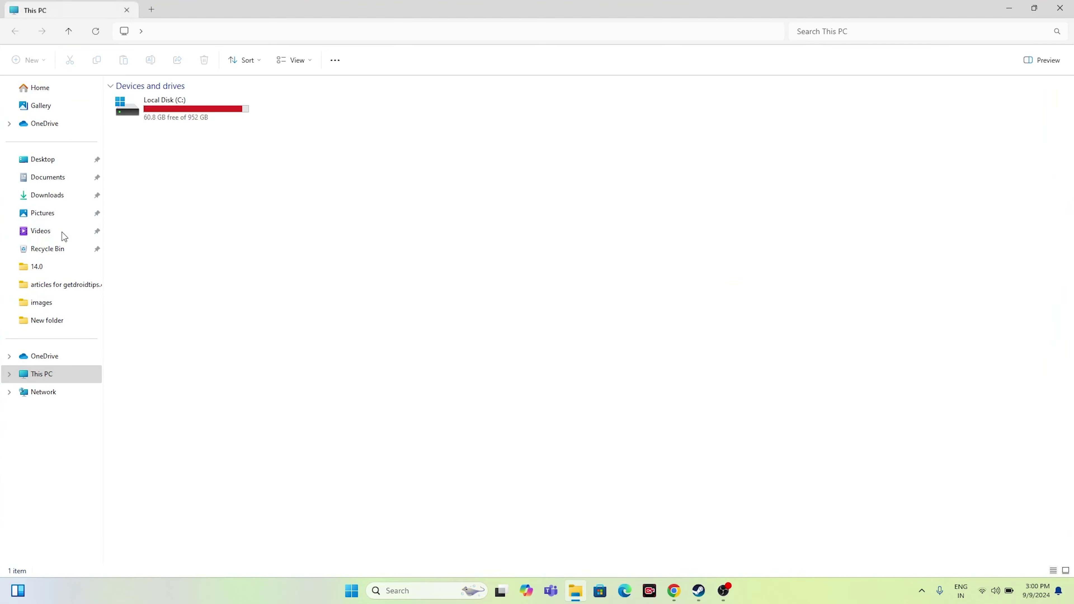
{"action": "left_click", "coordinate": [54, 378]}
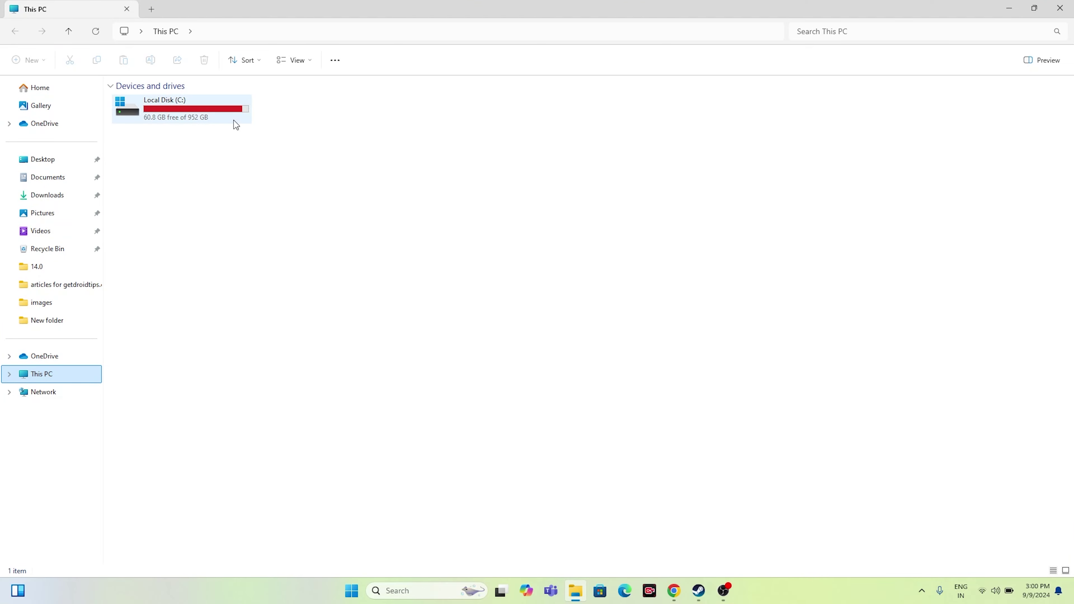
{"action": "double_click", "coordinate": [186, 113]}
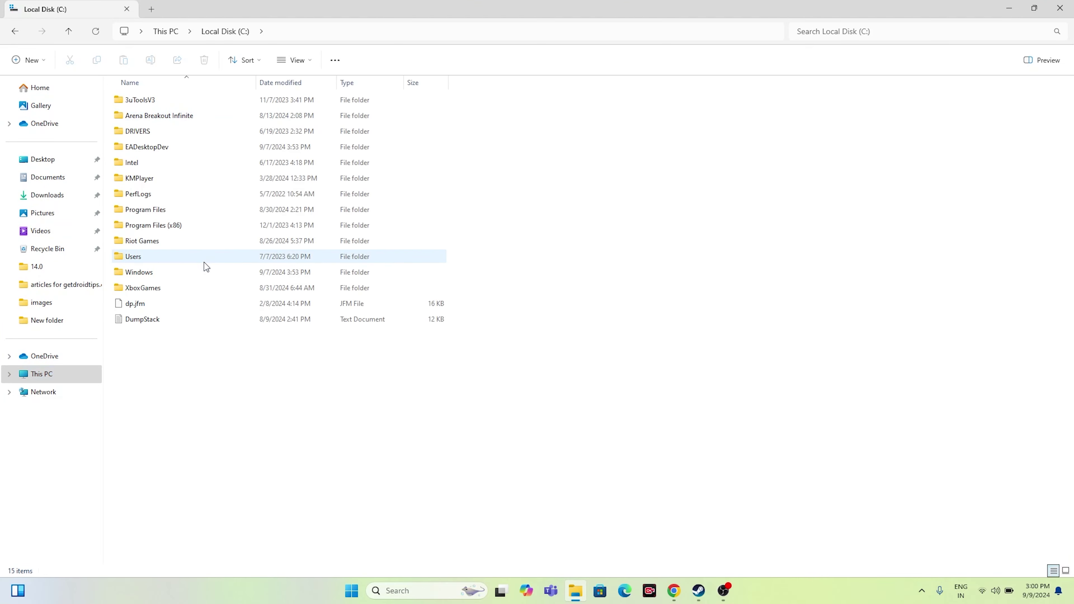
{"action": "left_click", "coordinate": [190, 228]}
{"action": "double_click", "coordinate": [190, 229]}
{"action": "scroll", "coordinate": [188, 234], "scroll_direction": "down", "scroll_amount": 1}
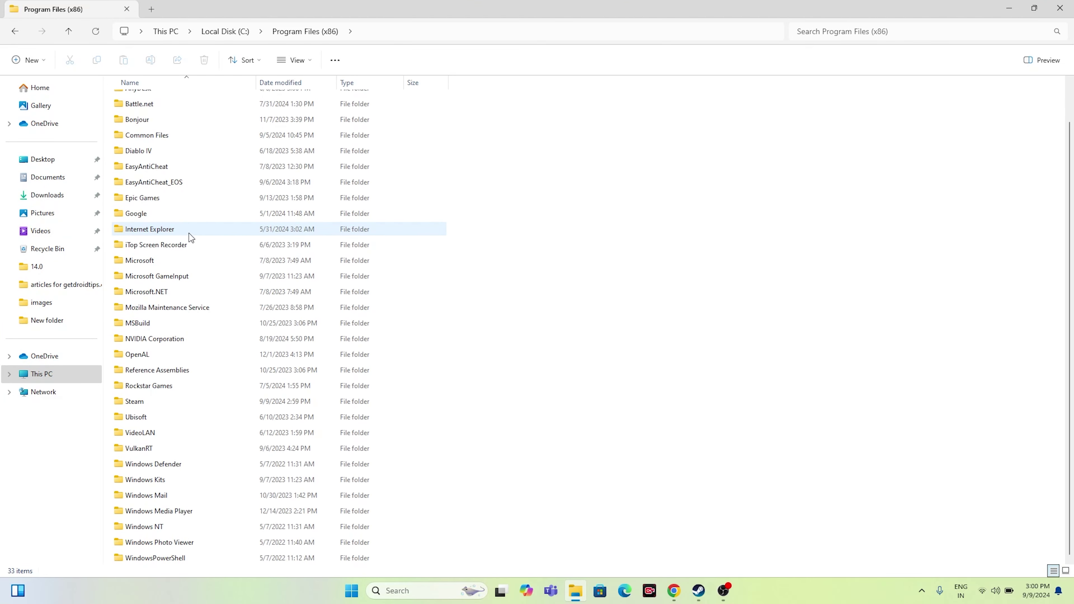
Step: Go to Steam > steamapps > common > Space Marine 2 and select the Warhammer 40000 Space Marine 2 application
{"action": "double_click", "coordinate": [141, 401]}
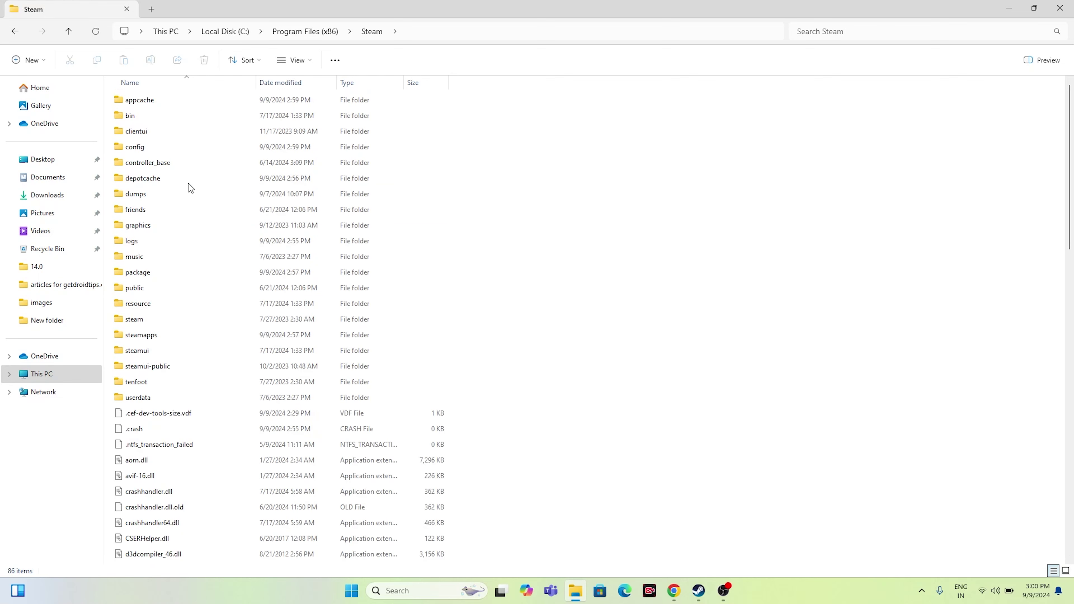
{"action": "double_click", "coordinate": [164, 336]}
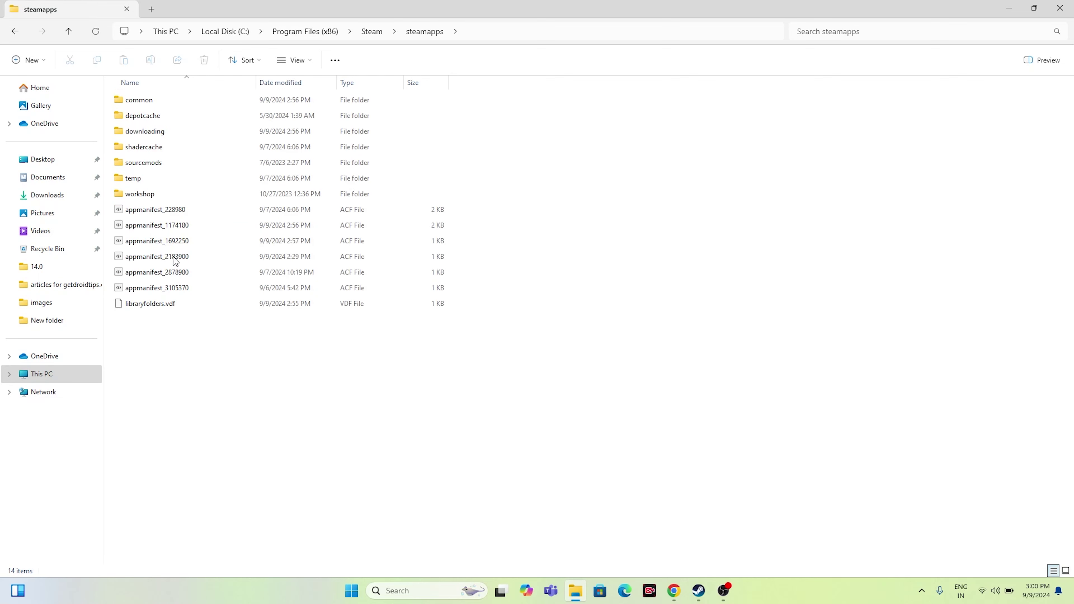
{"action": "double_click", "coordinate": [155, 102]}
{"action": "scroll", "coordinate": [190, 250], "scroll_direction": "down", "scroll_amount": 7}
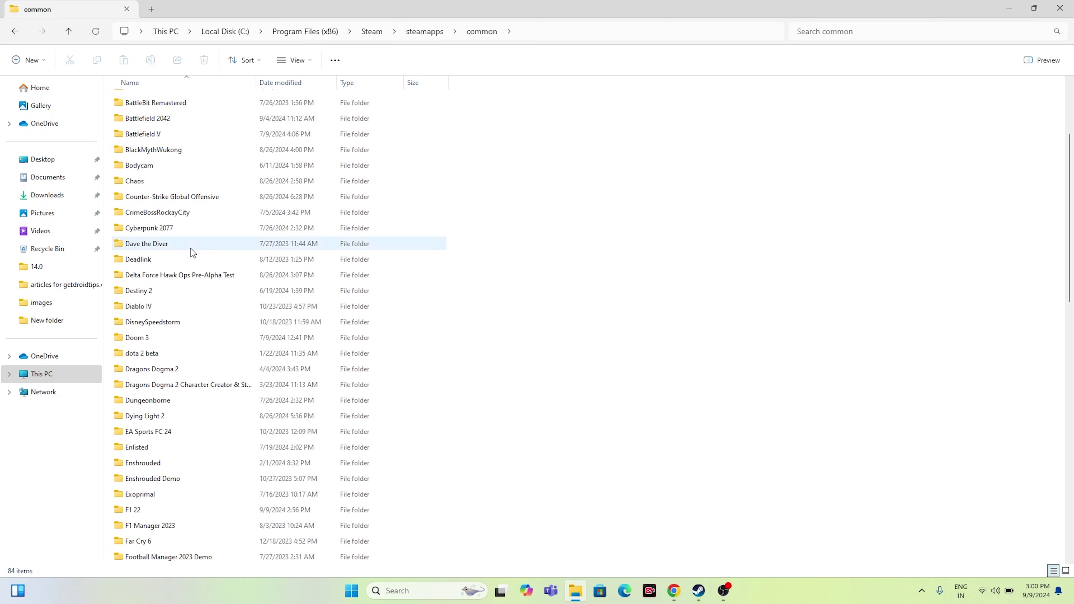
{"action": "scroll", "coordinate": [190, 249], "scroll_direction": "down", "scroll_amount": 8}
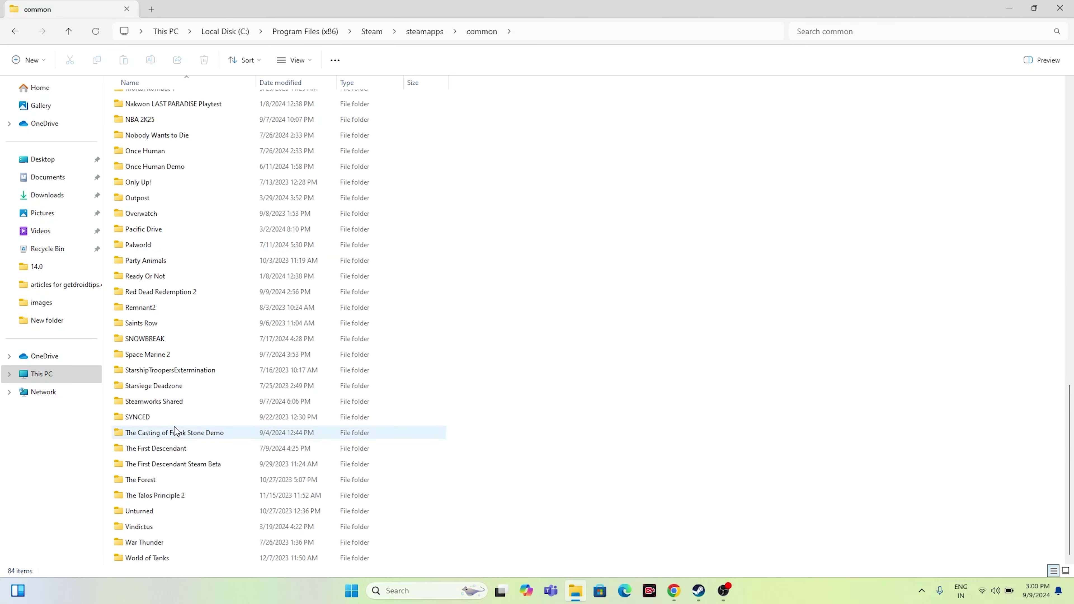
{"action": "double_click", "coordinate": [169, 355]}
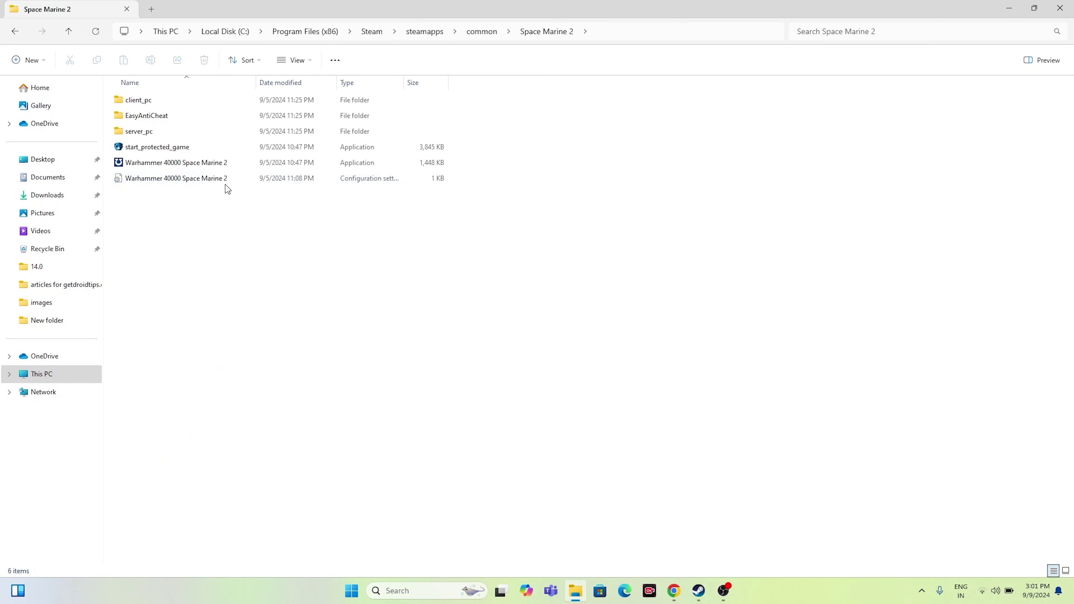
{"action": "left_click", "coordinate": [135, 164]}
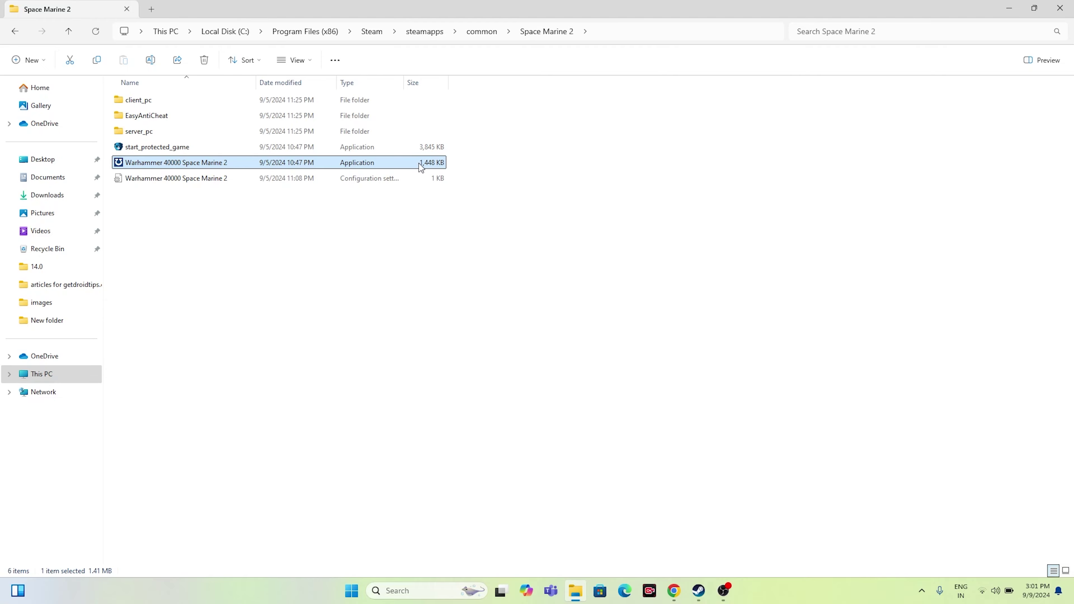
Step: Switch to Steam, browse Space Marine 2's installed files from its properties, and close both the folder and the properties
{"action": "left_click", "coordinate": [1009, 8]}
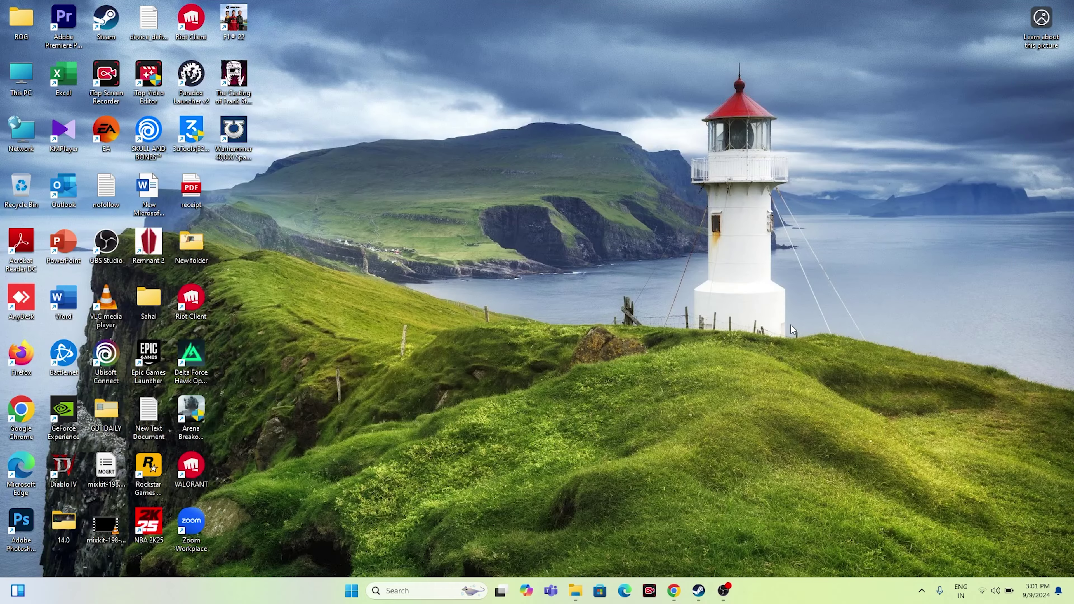
{"action": "left_click", "coordinate": [699, 591]}
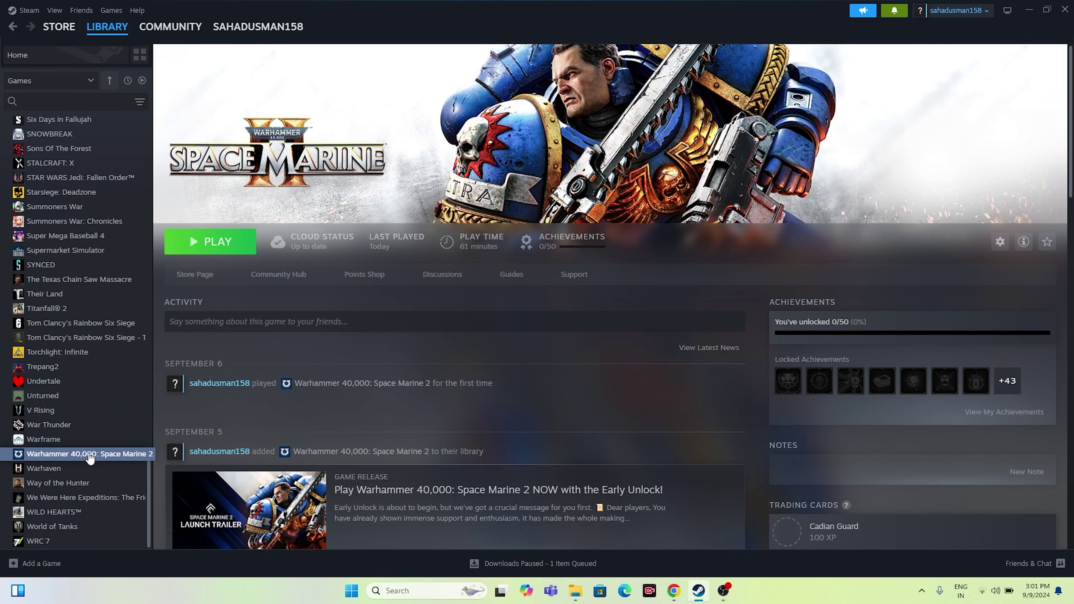
{"action": "right_click", "coordinate": [89, 454]}
{"action": "left_click", "coordinate": [114, 540]}
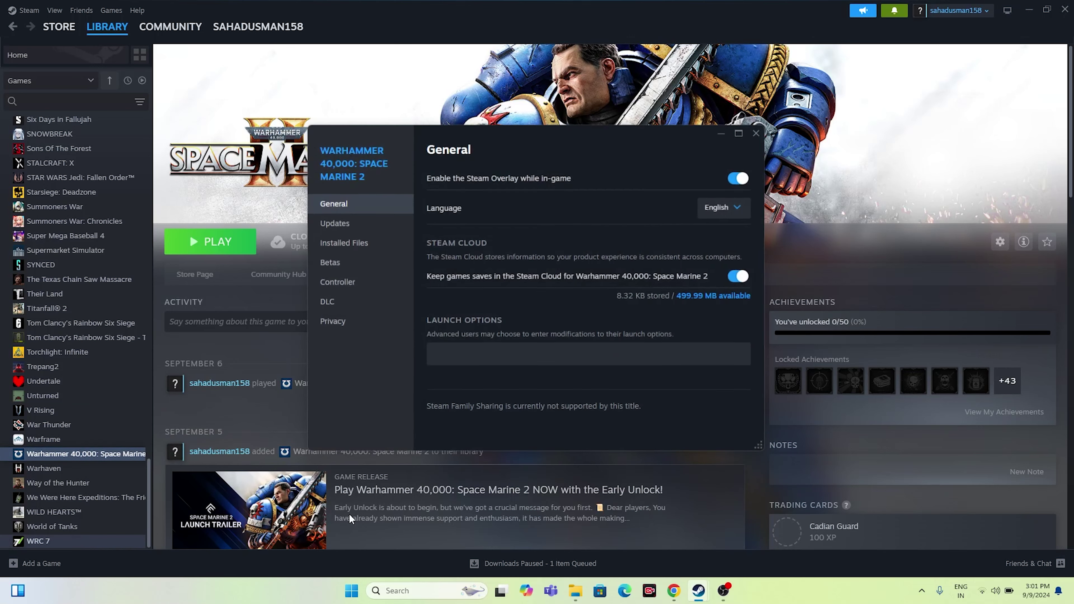
{"action": "left_click", "coordinate": [347, 244]}
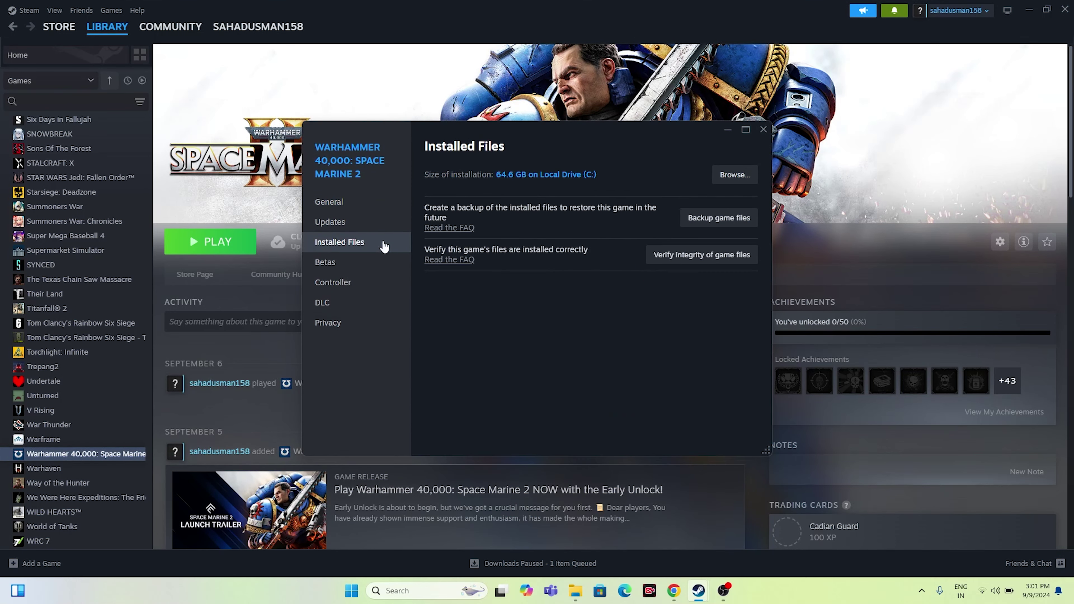
{"action": "left_click", "coordinate": [734, 176]}
{"action": "left_click", "coordinate": [550, 12]}
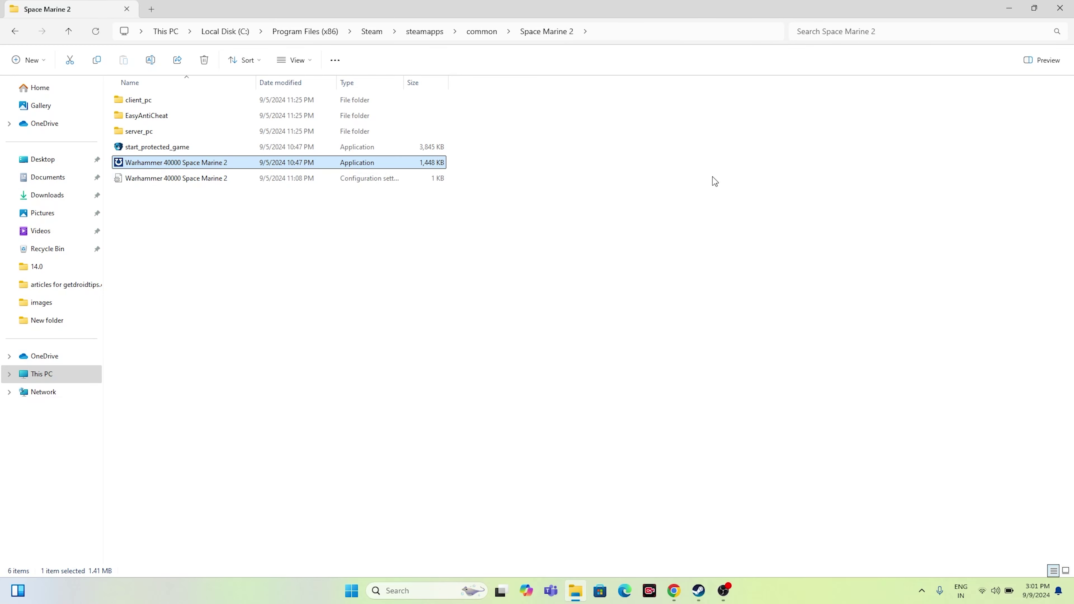
{"action": "left_click", "coordinate": [1060, 9]}
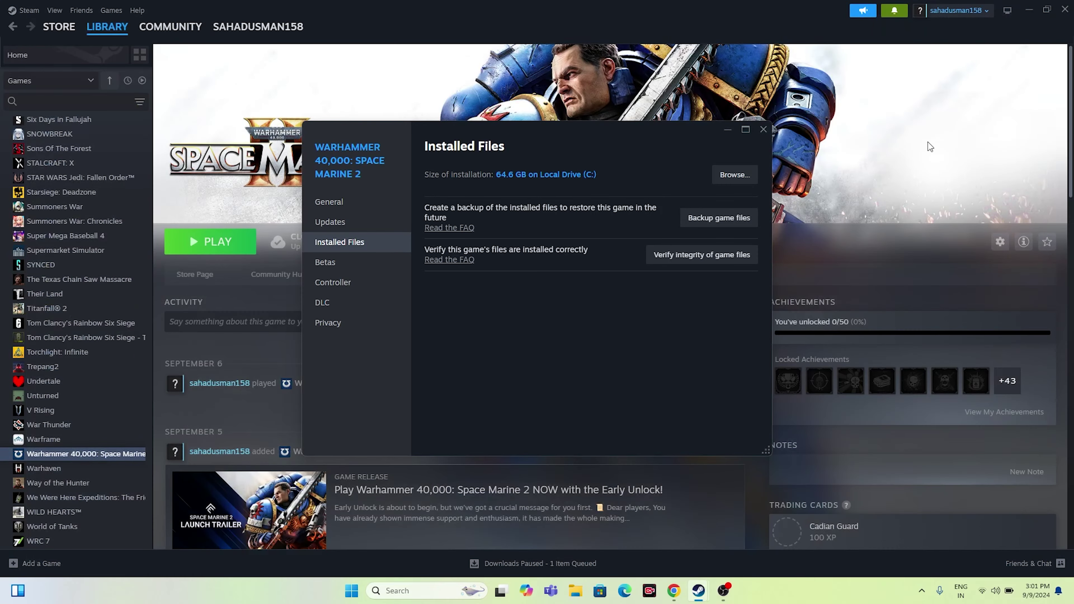
{"action": "left_click", "coordinate": [763, 128]}
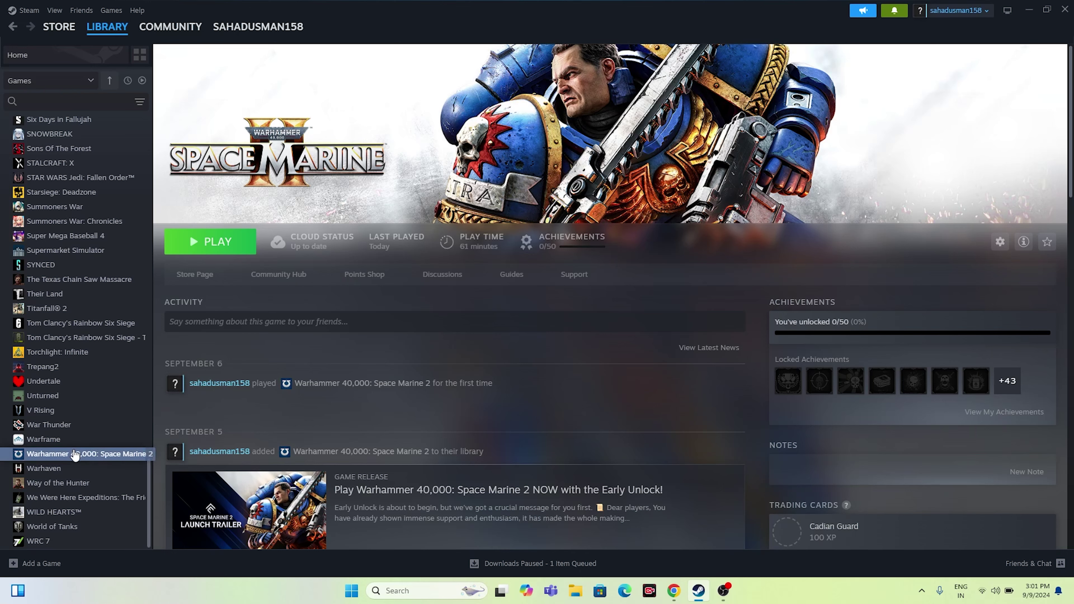
Step: Open the local installation folder of Warhammer 40,000: Space Marine 2 through its Installed Files properties
{"action": "right_click", "coordinate": [85, 457]}
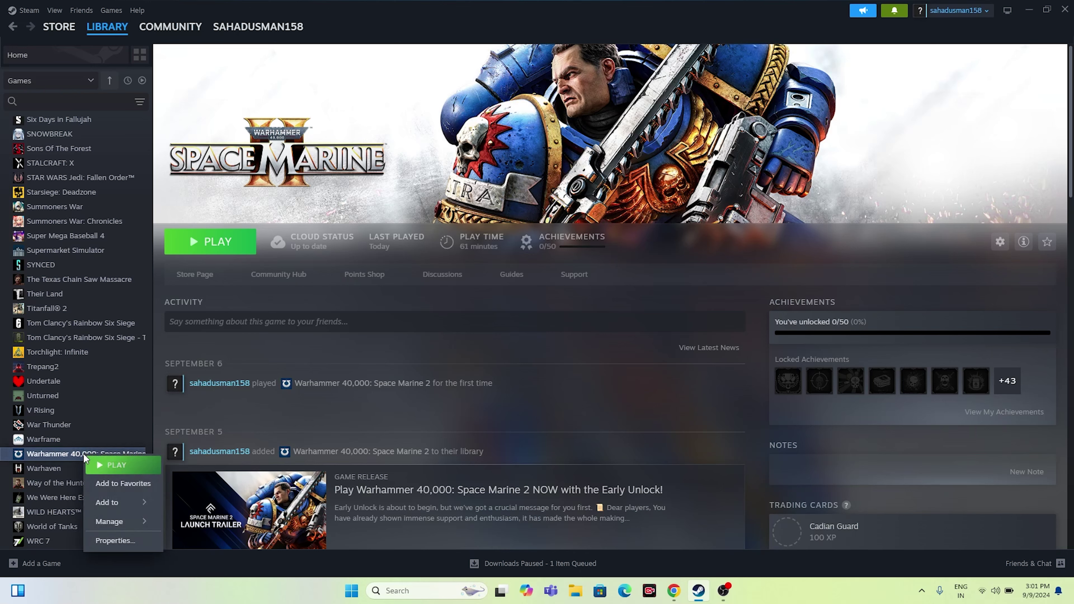
{"action": "left_click", "coordinate": [114, 540]}
{"action": "left_click", "coordinate": [368, 245]}
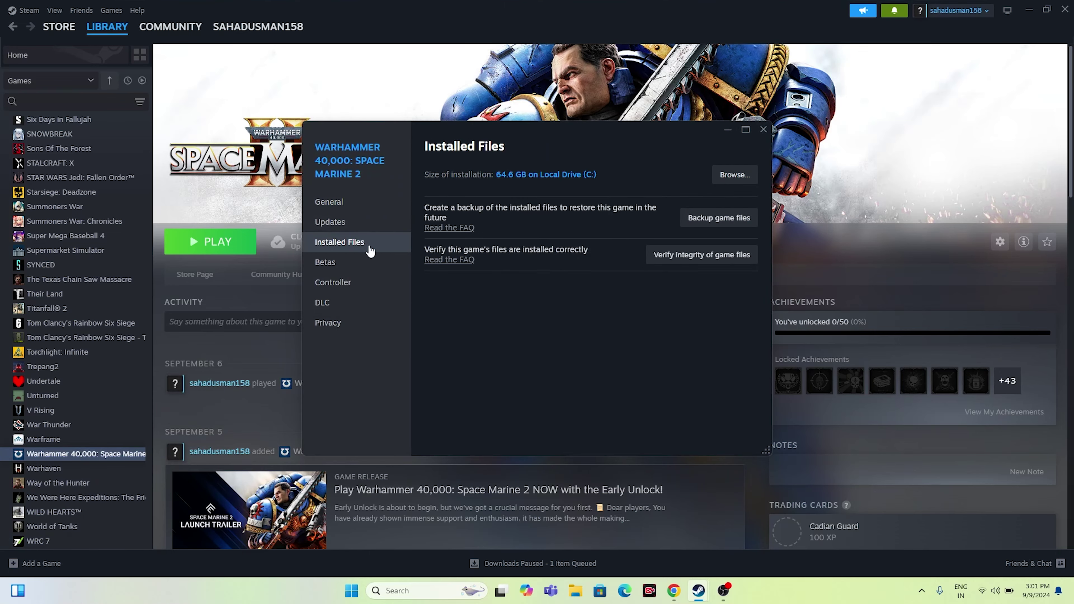
{"action": "left_click", "coordinate": [734, 175]}
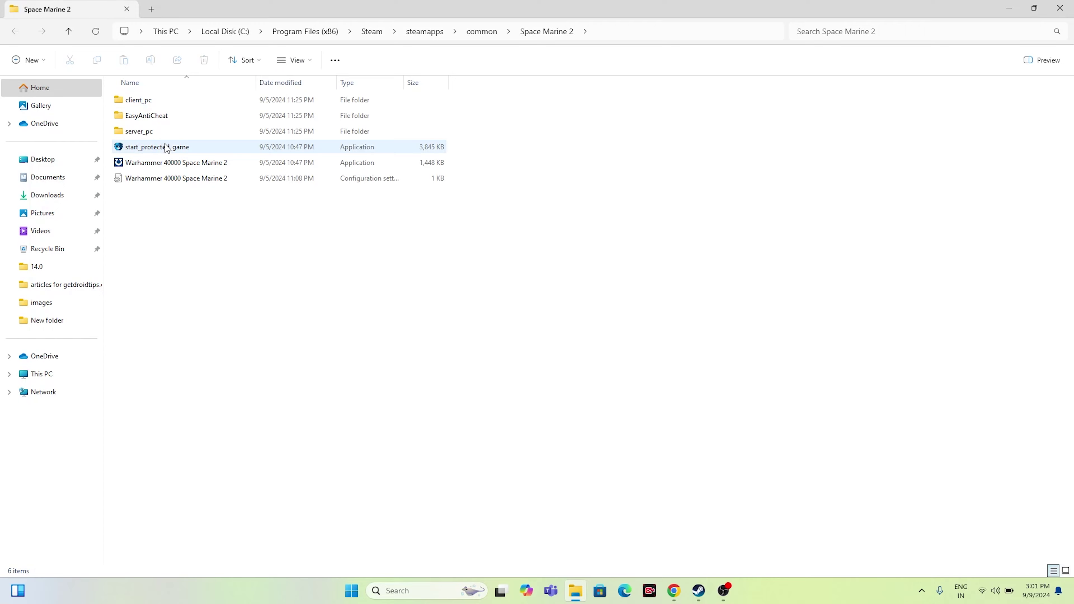
Step: Open the compatibility properties of the Warhammer 40000 Space Marine 2 application file
{"action": "left_click", "coordinate": [359, 164]}
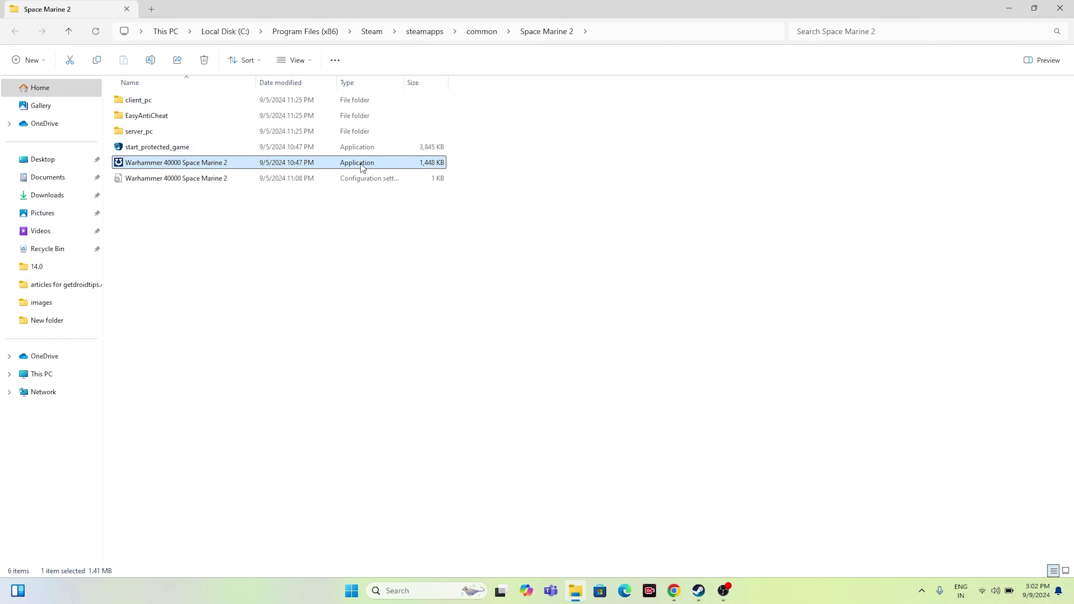
{"action": "right_click", "coordinate": [360, 163]}
{"action": "left_click", "coordinate": [438, 372]}
{"action": "left_click", "coordinate": [429, 445]}
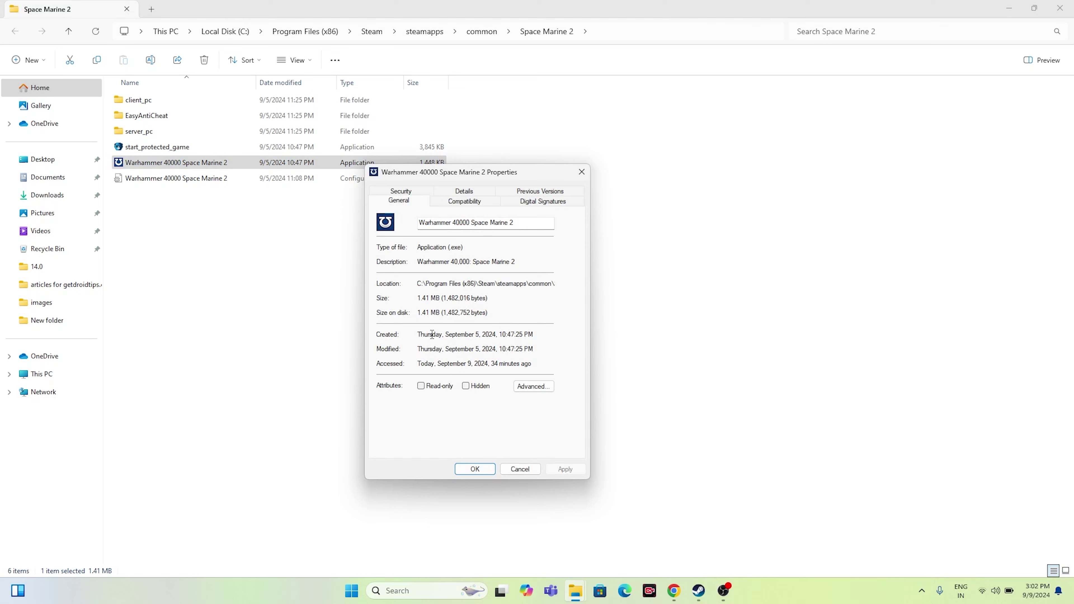
{"action": "left_click", "coordinate": [452, 208]}
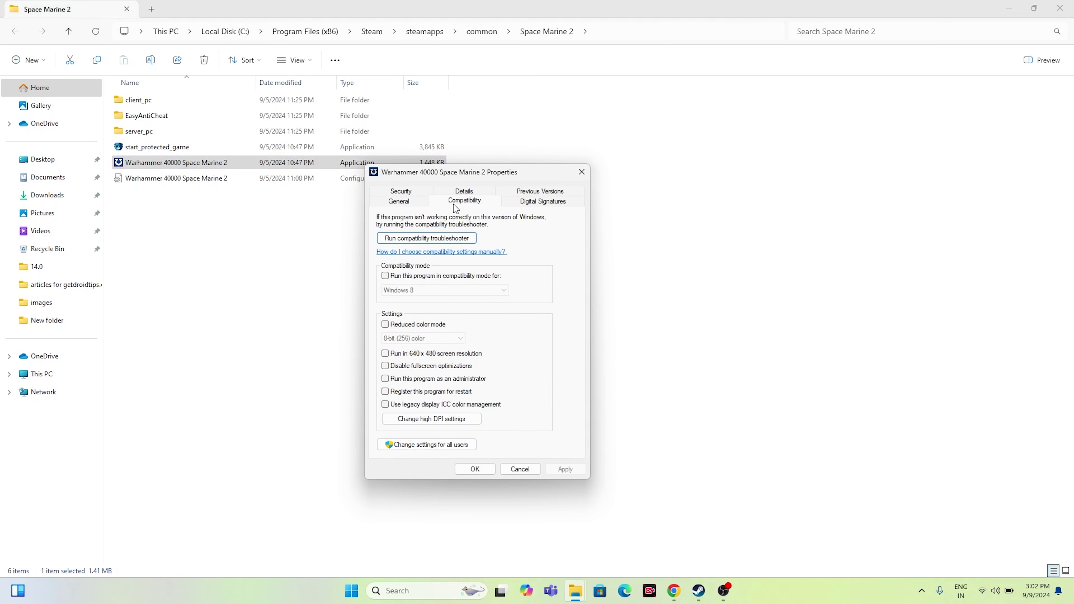
Step: Enable compatibility mode for Windows 8 on the game application and apply the change
{"action": "left_click", "coordinate": [385, 276]}
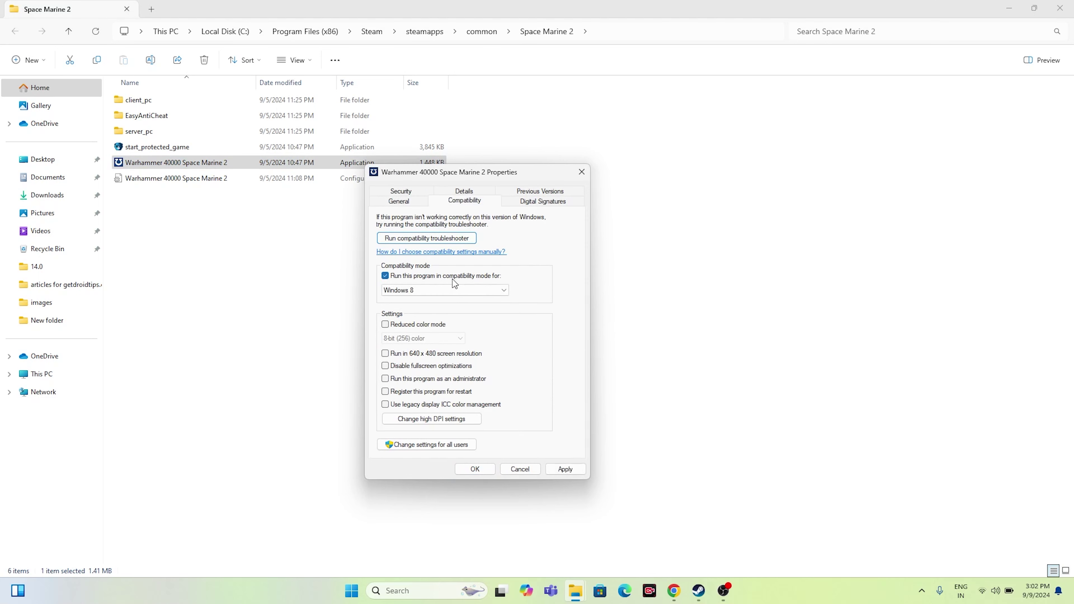
{"action": "left_click", "coordinate": [442, 290]}
{"action": "left_click", "coordinate": [423, 353]}
{"action": "left_click", "coordinate": [419, 290]}
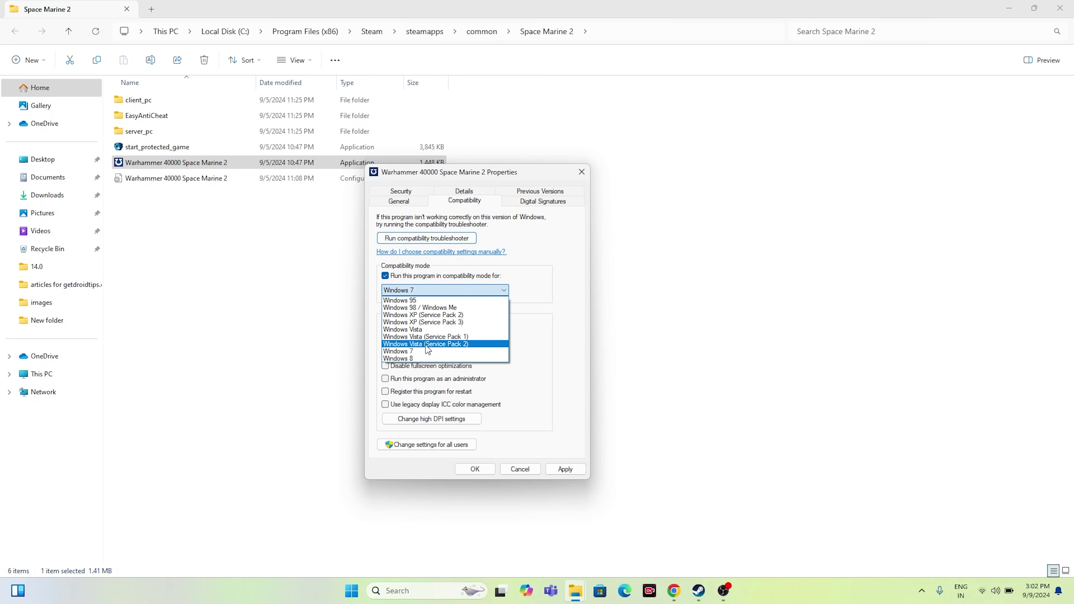
{"action": "left_click", "coordinate": [428, 358]}
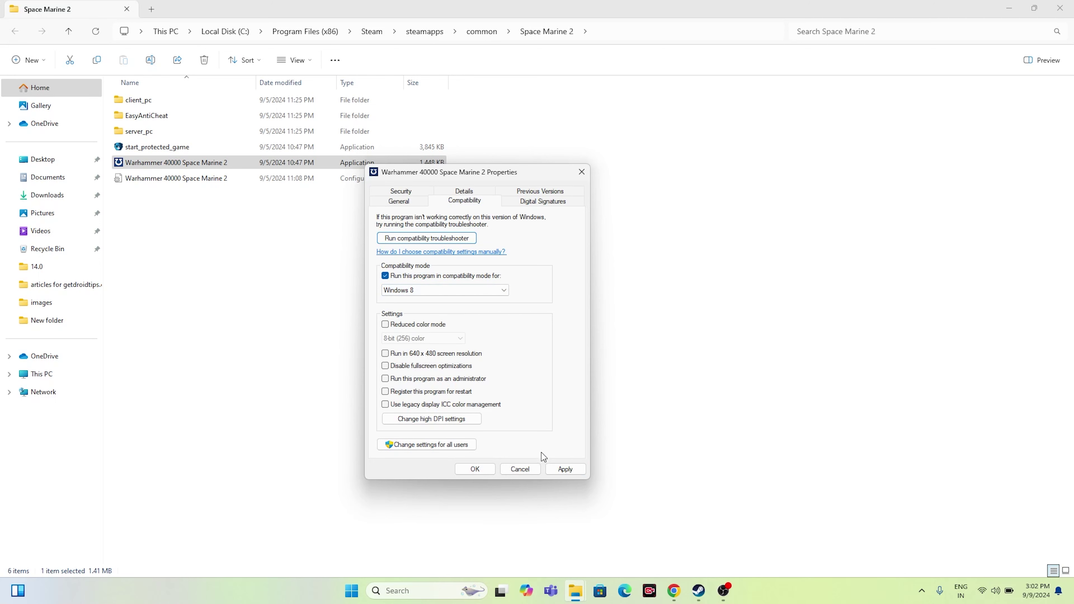
{"action": "left_click", "coordinate": [562, 469]}
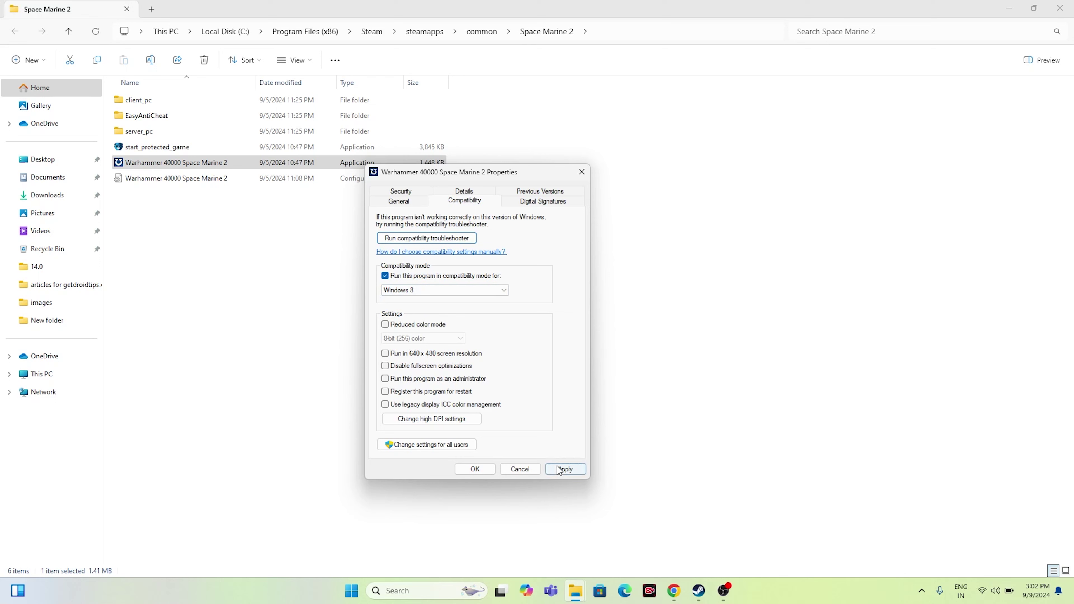
{"action": "left_click", "coordinate": [476, 469]}
Step: Set the Warhammer 40000 Space Marine 2 application to run as an administrator in its compatibility properties
{"action": "right_click", "coordinate": [232, 167]}
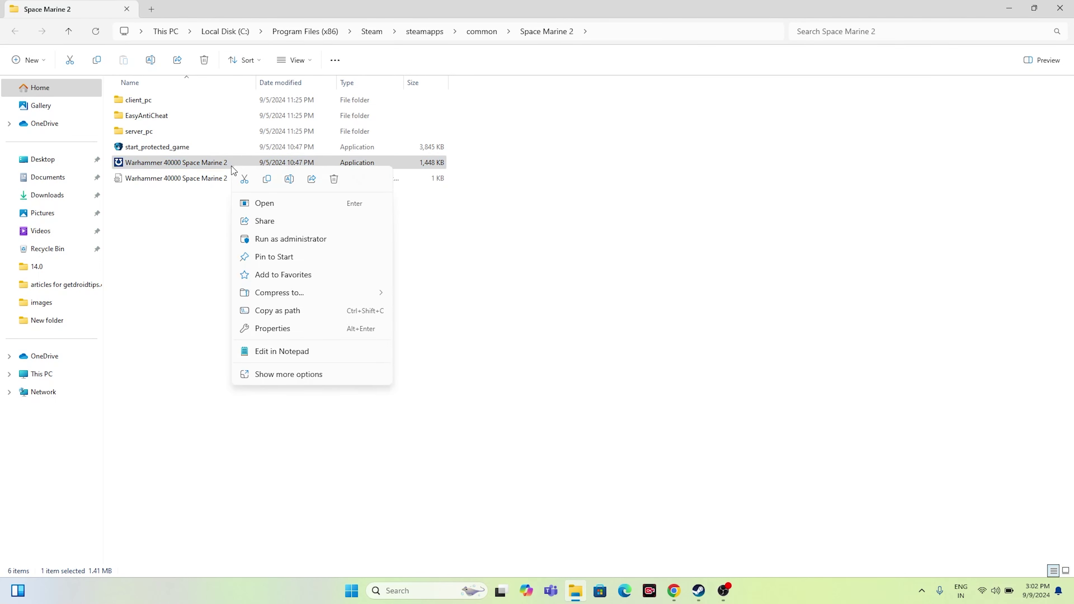
{"action": "left_click", "coordinate": [283, 373]}
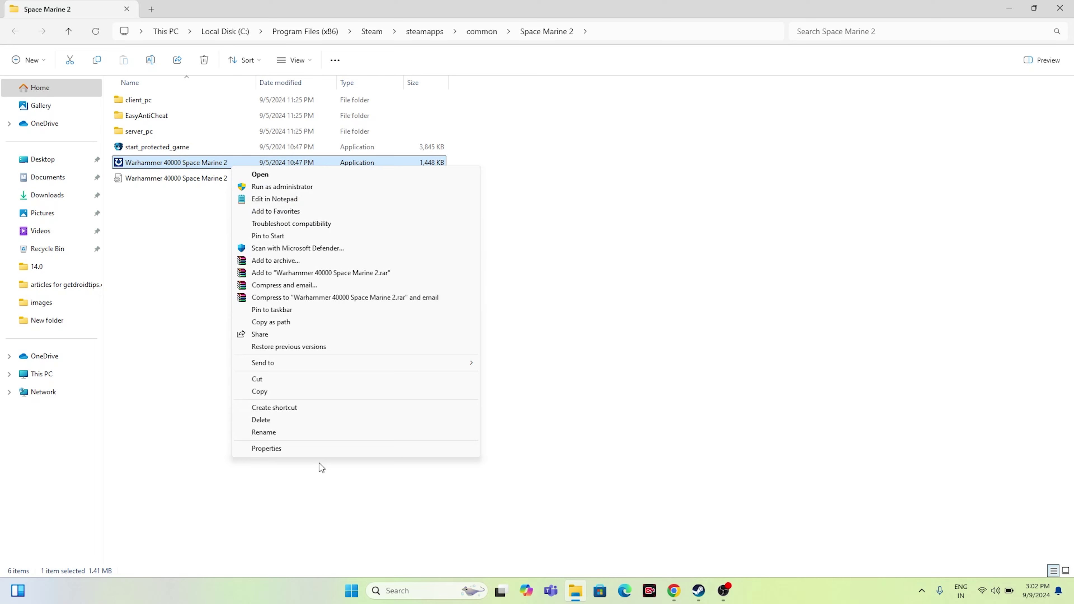
{"action": "left_click", "coordinate": [322, 449]}
{"action": "left_click", "coordinate": [335, 204]}
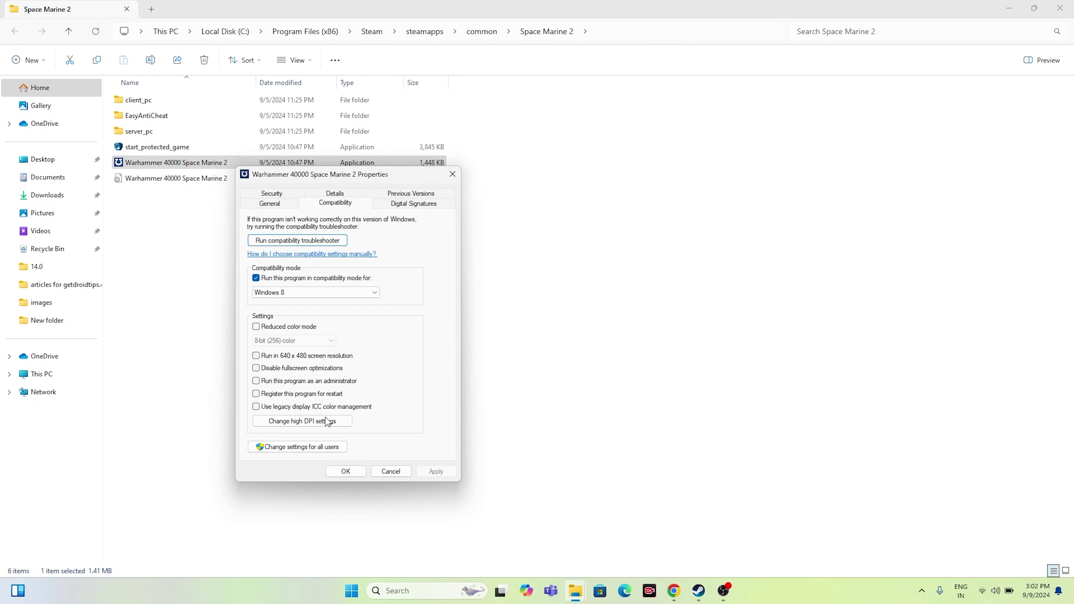
{"action": "left_click", "coordinate": [256, 381]}
{"action": "left_click", "coordinate": [354, 470]}
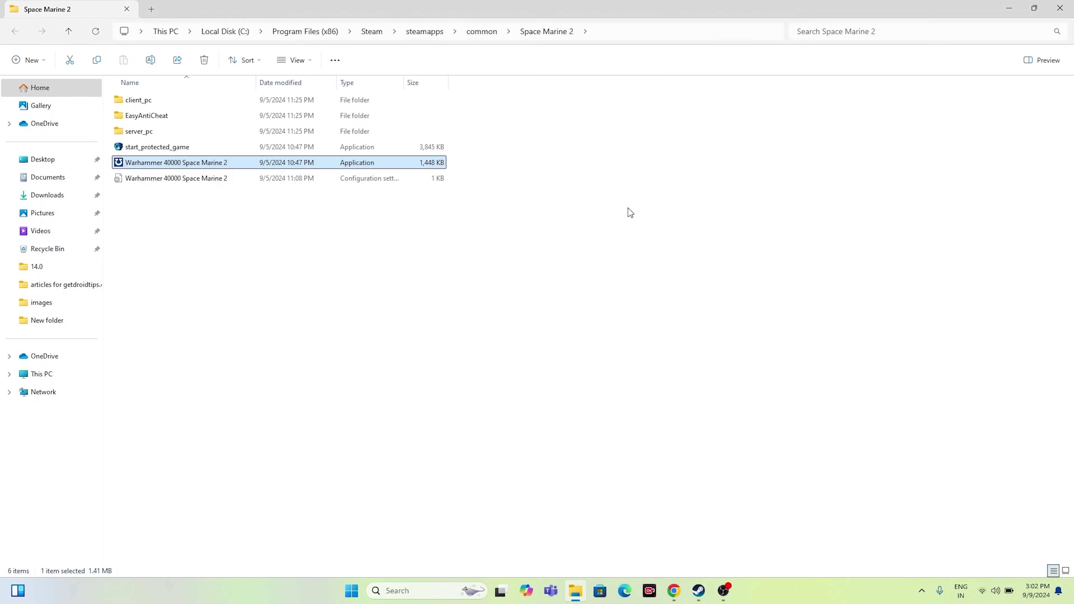
Step: Close the Space Marine 2 installation folder and the game's properties, and minimize Steam
{"action": "left_click", "coordinate": [1057, 9]}
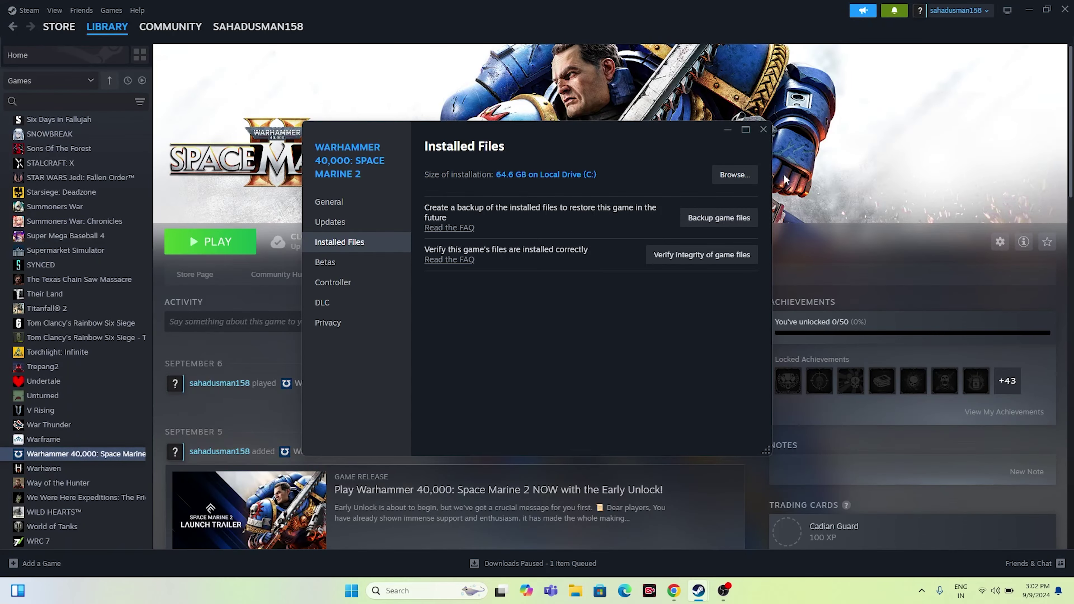
{"action": "left_click", "coordinate": [763, 131]}
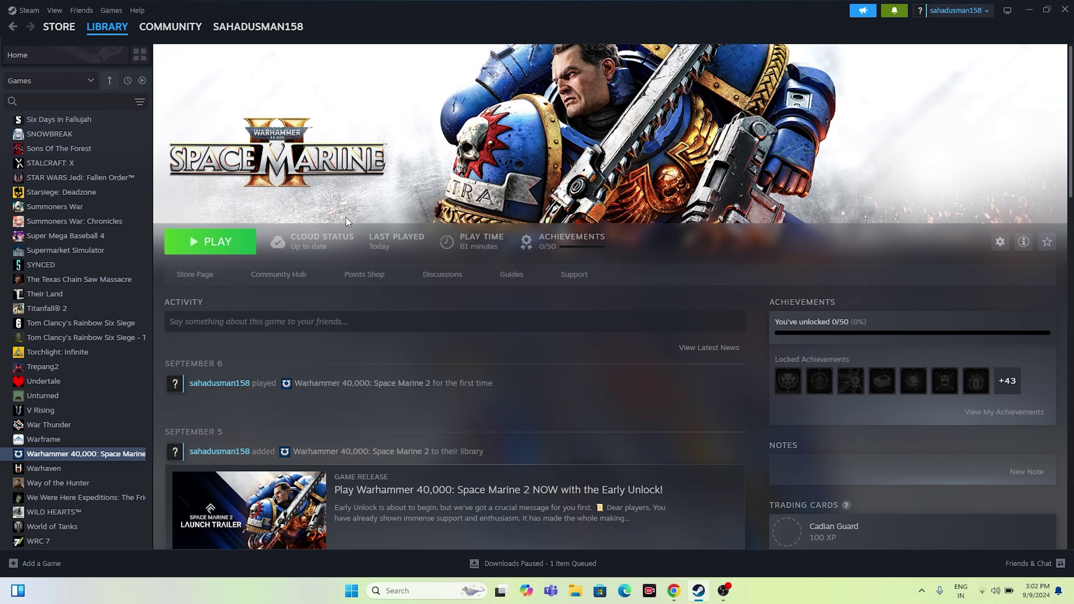
{"action": "left_click", "coordinate": [1028, 9]}
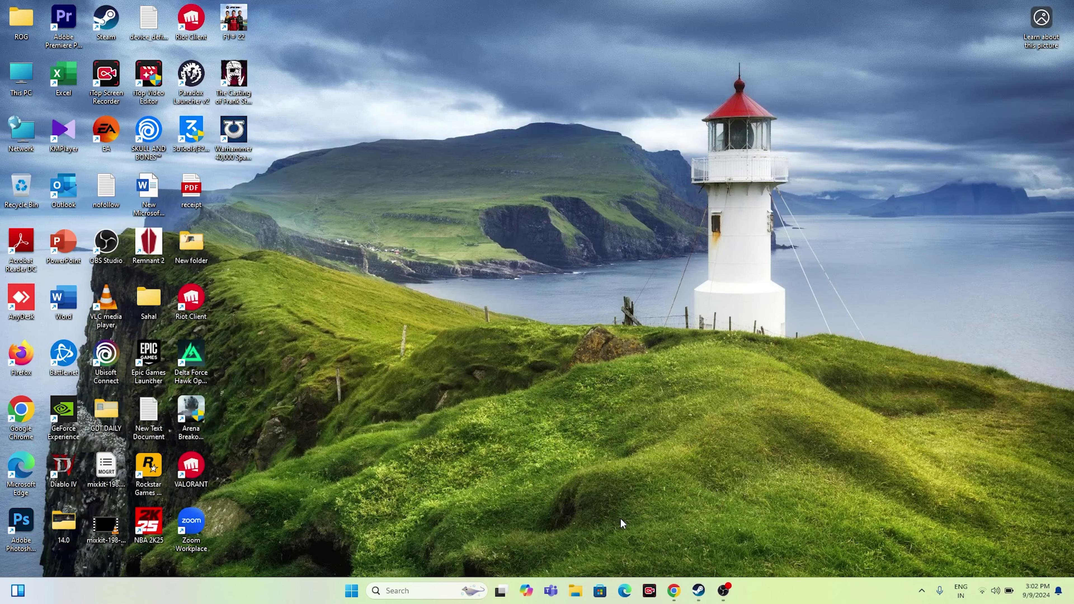
Step: Check the Documents folder for a Space Marine 2 game folder, and close File Explorer
{"action": "left_click", "coordinate": [573, 592]}
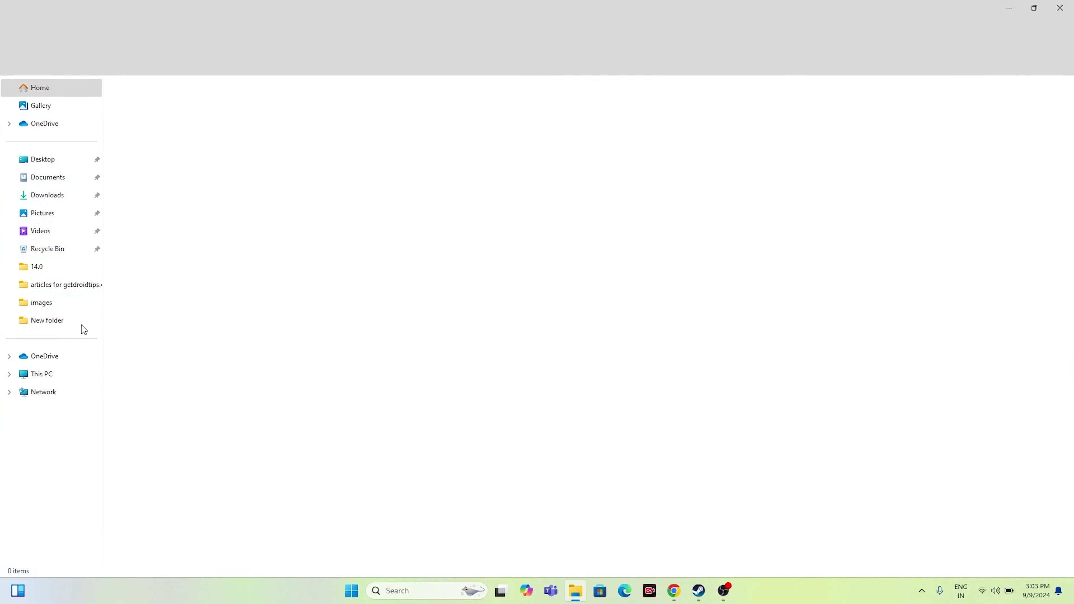
{"action": "left_click", "coordinate": [58, 177]}
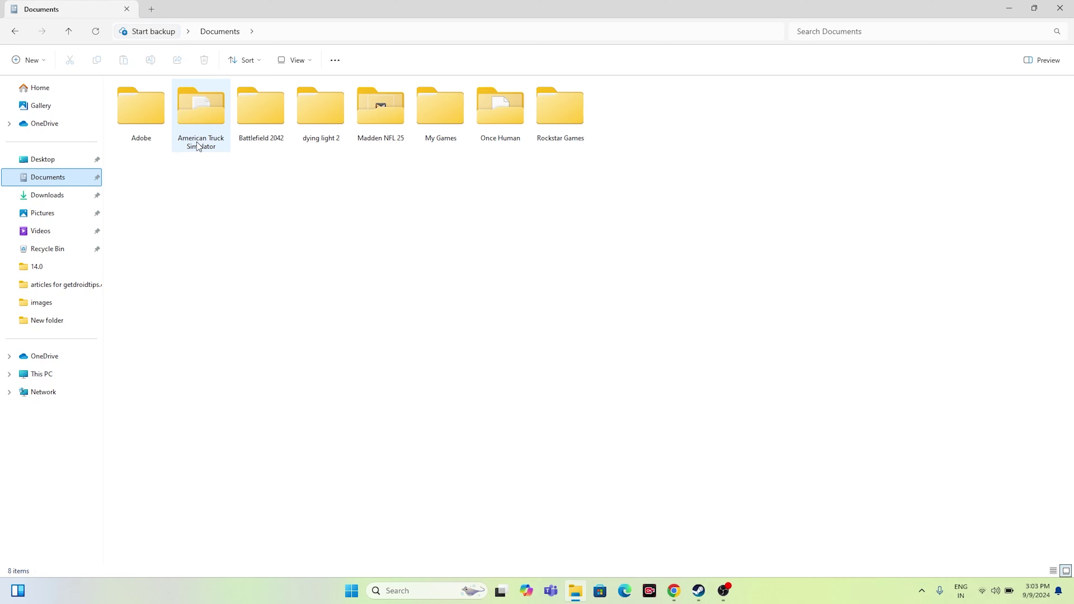
{"action": "mouse_move", "coordinate": [199, 146]}
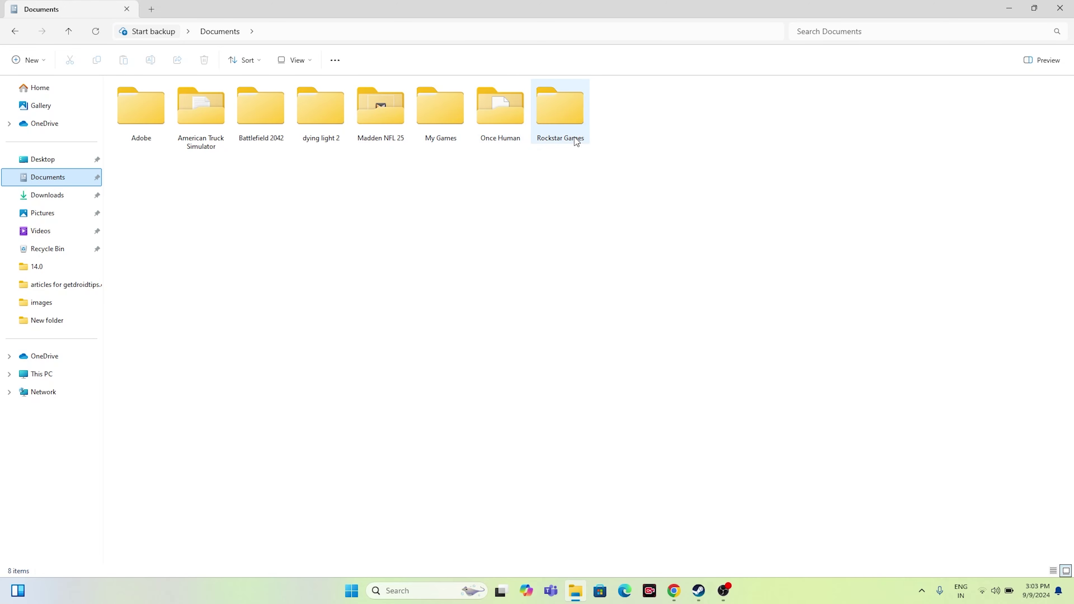
{"action": "mouse_move", "coordinate": [575, 139]}
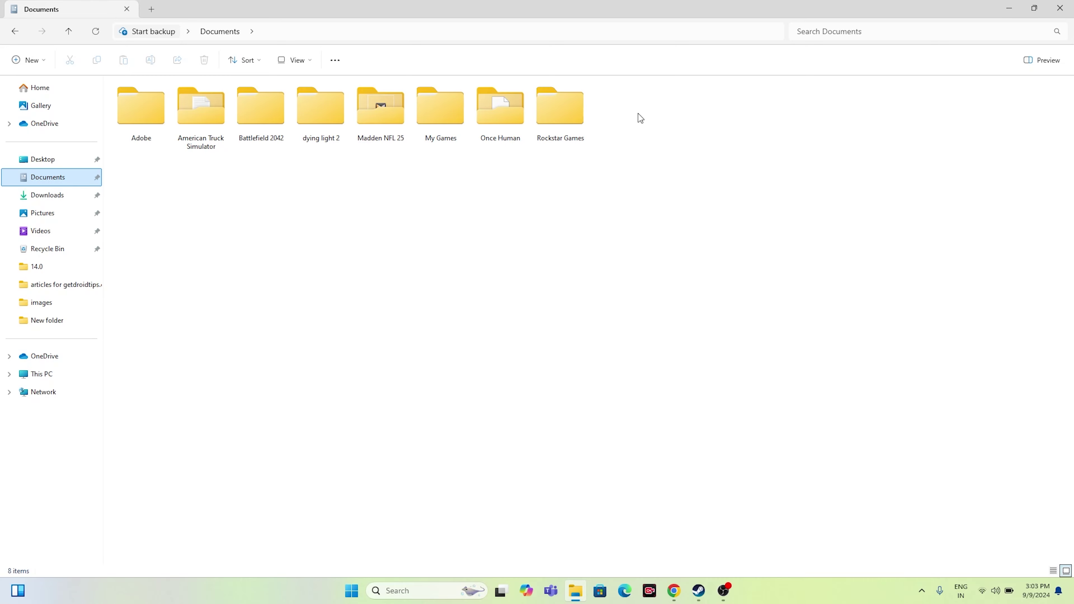
{"action": "left_click", "coordinate": [1071, 13]}
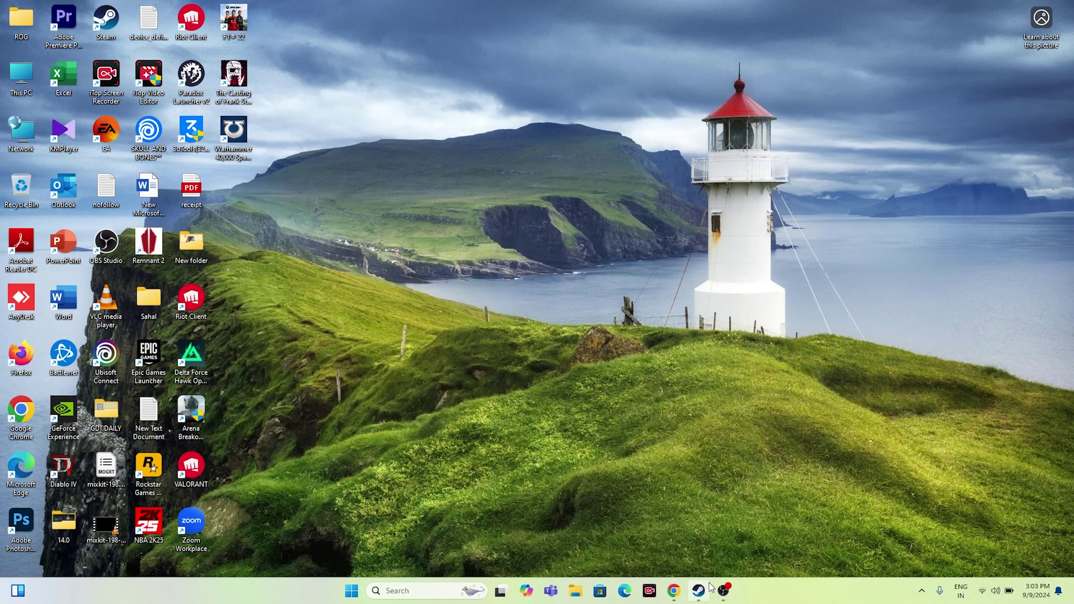
{"action": "left_click", "coordinate": [698, 591]}
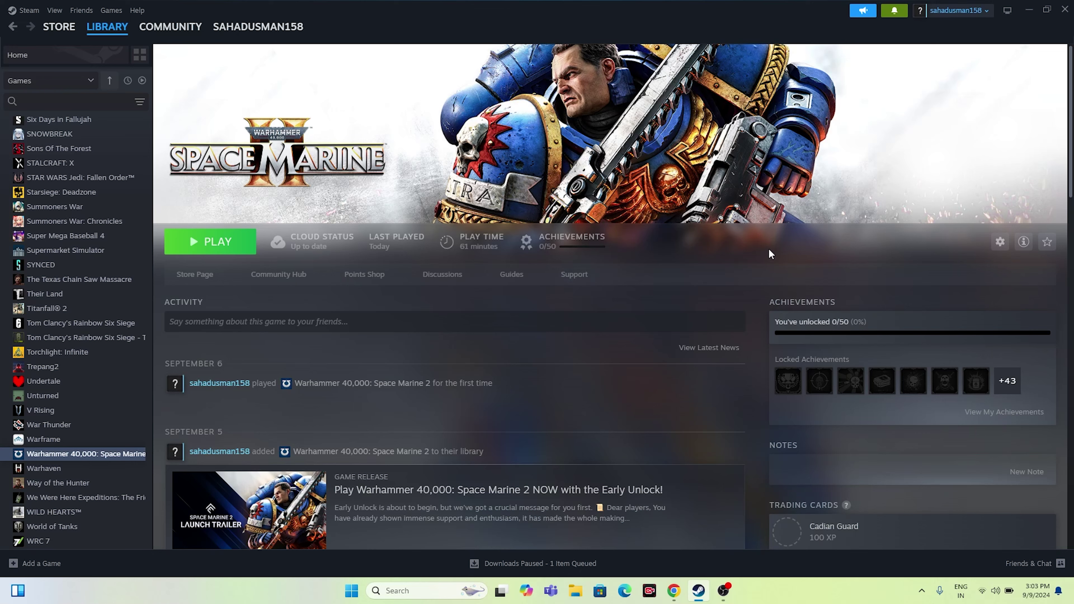
{"action": "left_click", "coordinate": [1028, 9]}
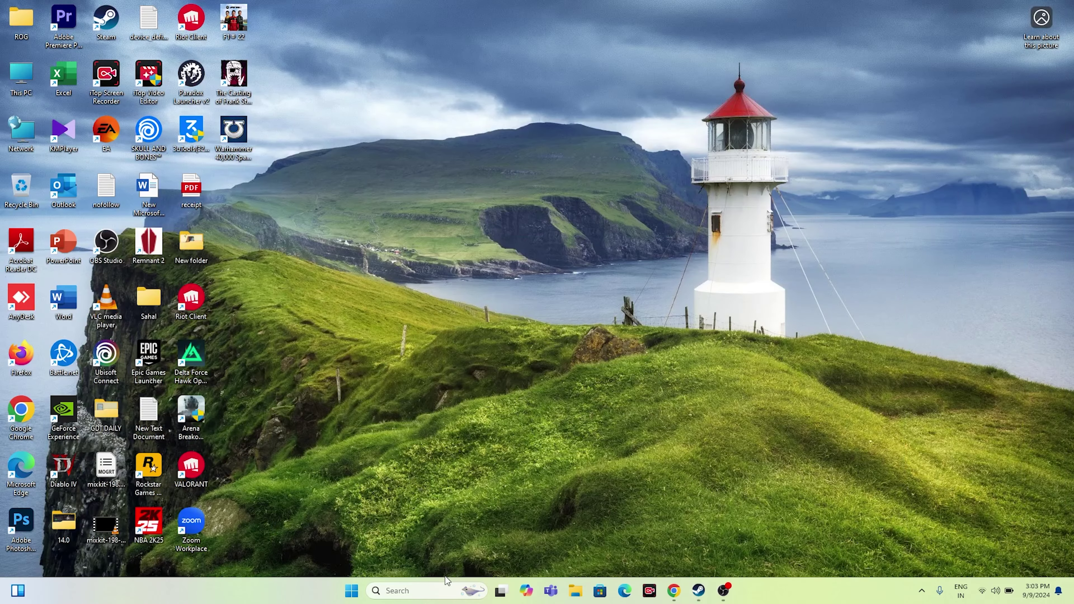
Step: Search Windows for "control" and open Control Panel
{"action": "left_click", "coordinate": [417, 595]}
{"action": "type", "text": "co"}
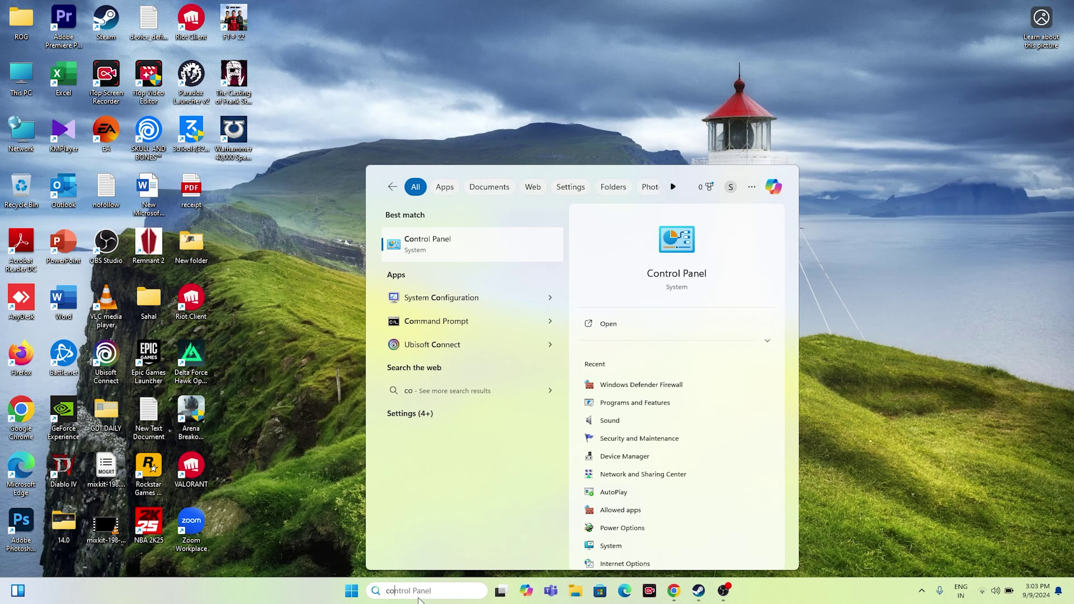
{"action": "type", "text": "ntrol"}
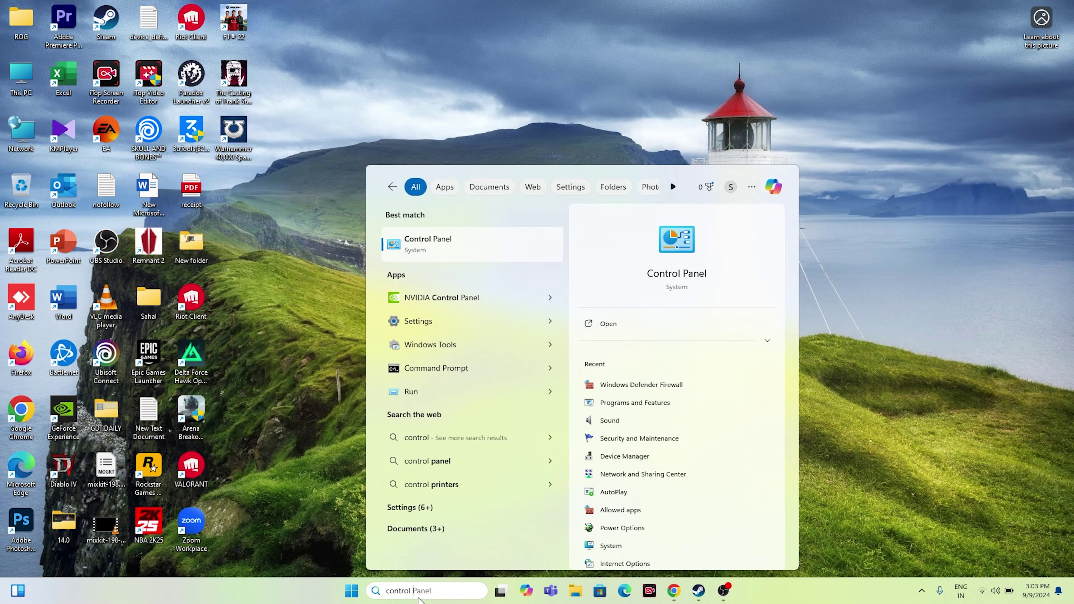
{"action": "key", "text": "Return"}
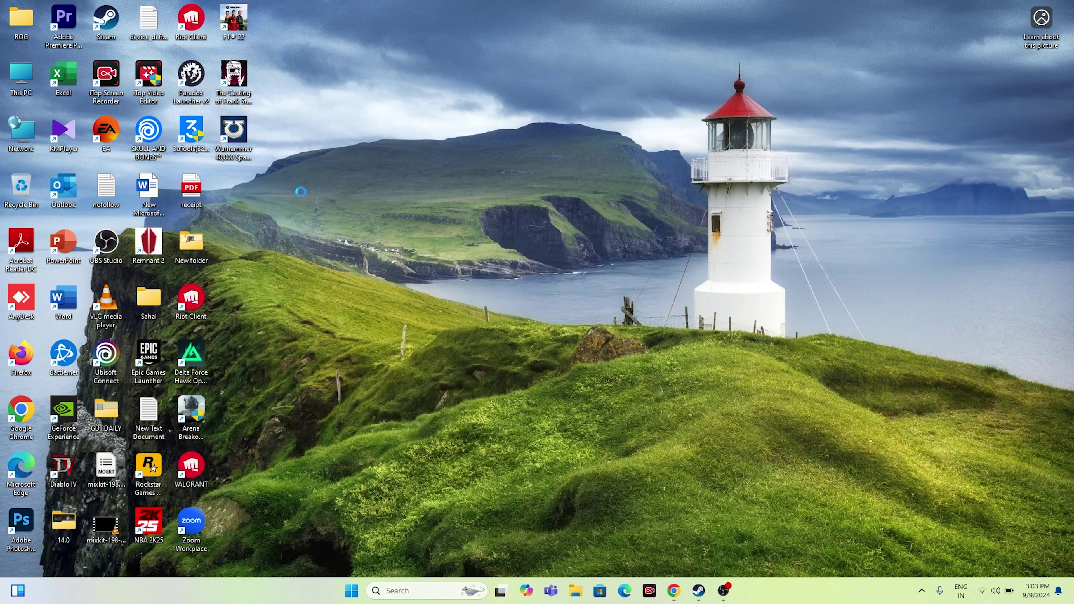
Step: Open the Windows Defender Firewall allowed apps list and locate Warhammer 40,000: Space Marine 2 in it
{"action": "left_click", "coordinate": [417, 90]}
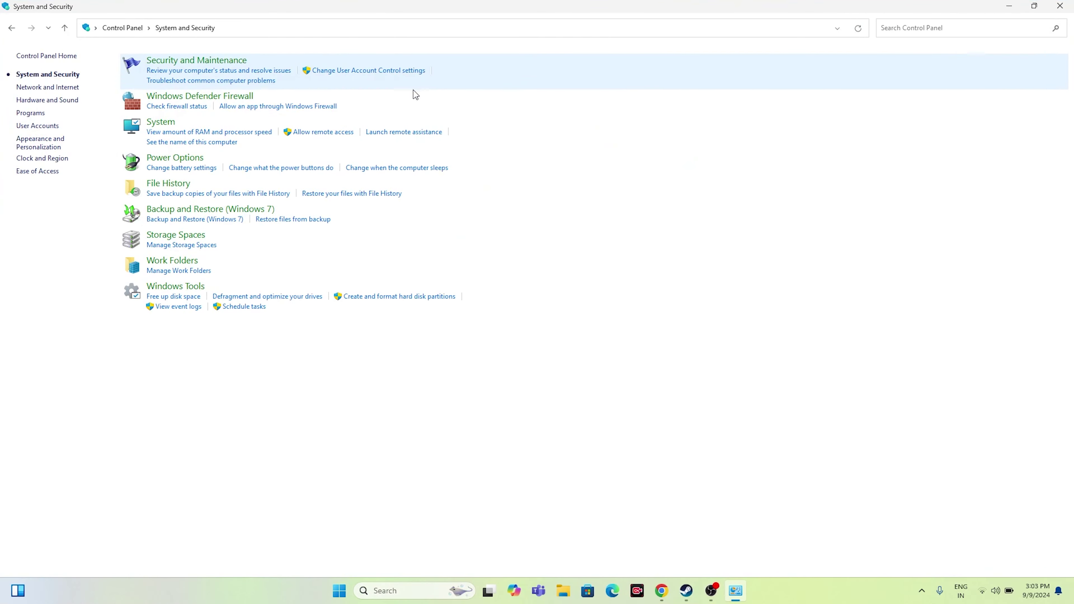
{"action": "left_click", "coordinate": [191, 98]}
{"action": "left_click", "coordinate": [34, 90]}
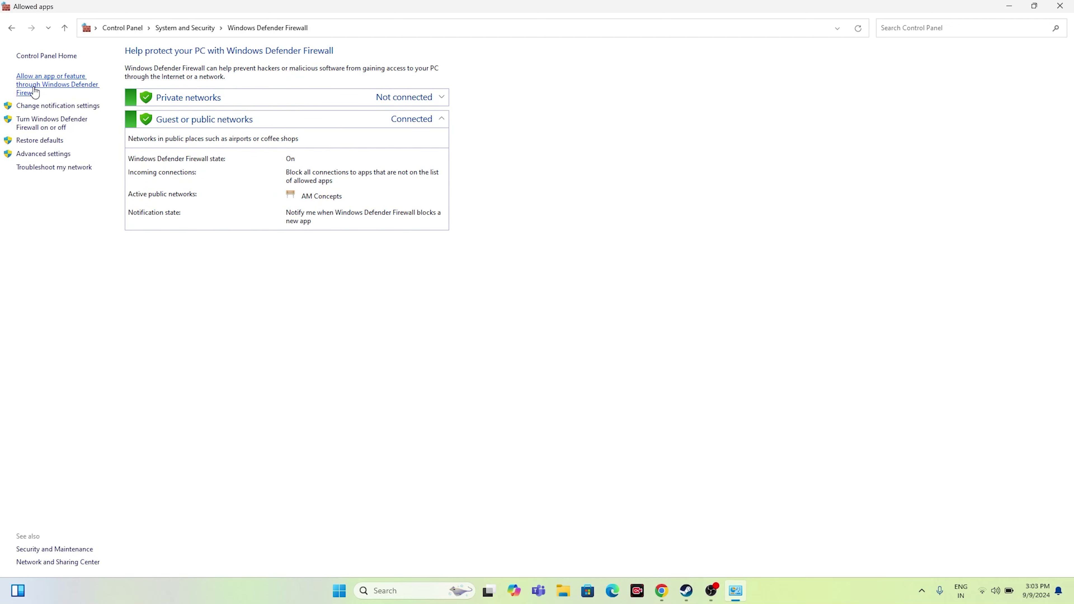
{"action": "scroll", "coordinate": [441, 203], "scroll_direction": "down", "scroll_amount": 10}
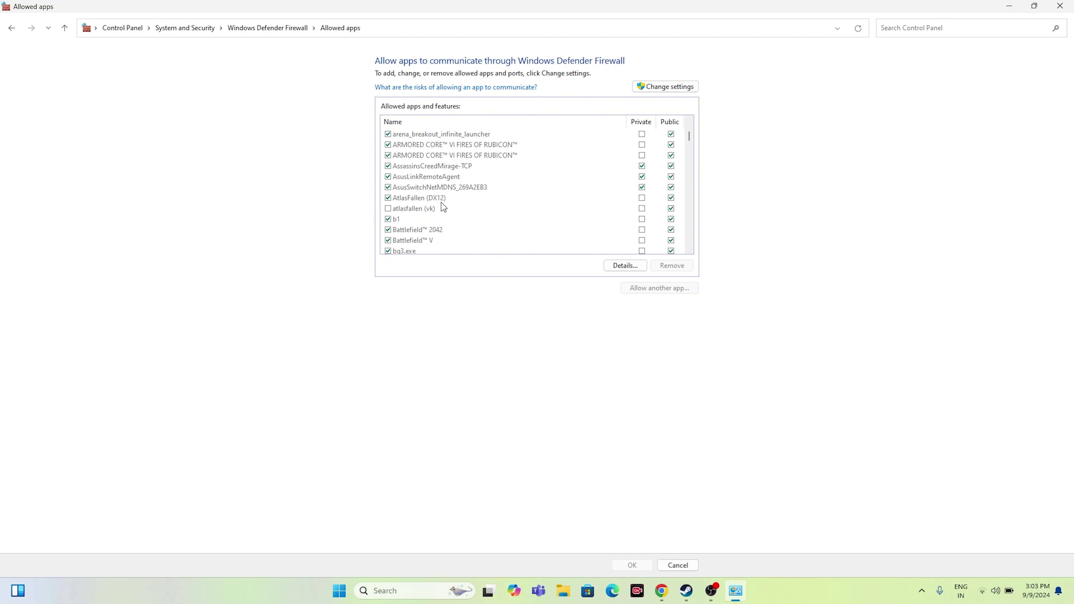
{"action": "scroll", "coordinate": [441, 206], "scroll_direction": "down", "scroll_amount": 15}
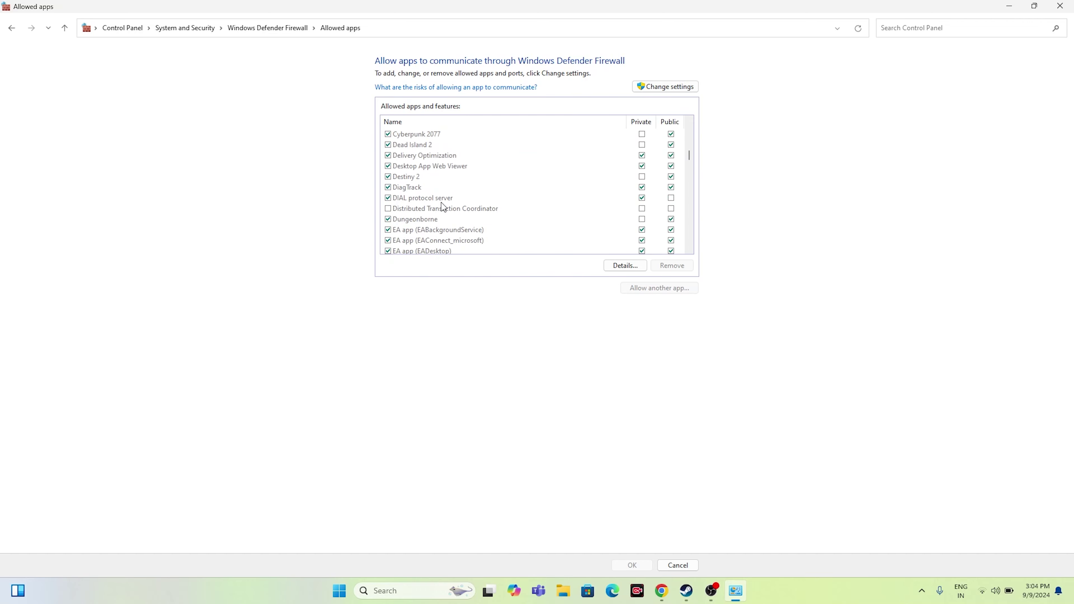
{"action": "scroll", "coordinate": [441, 202], "scroll_direction": "down", "scroll_amount": 15}
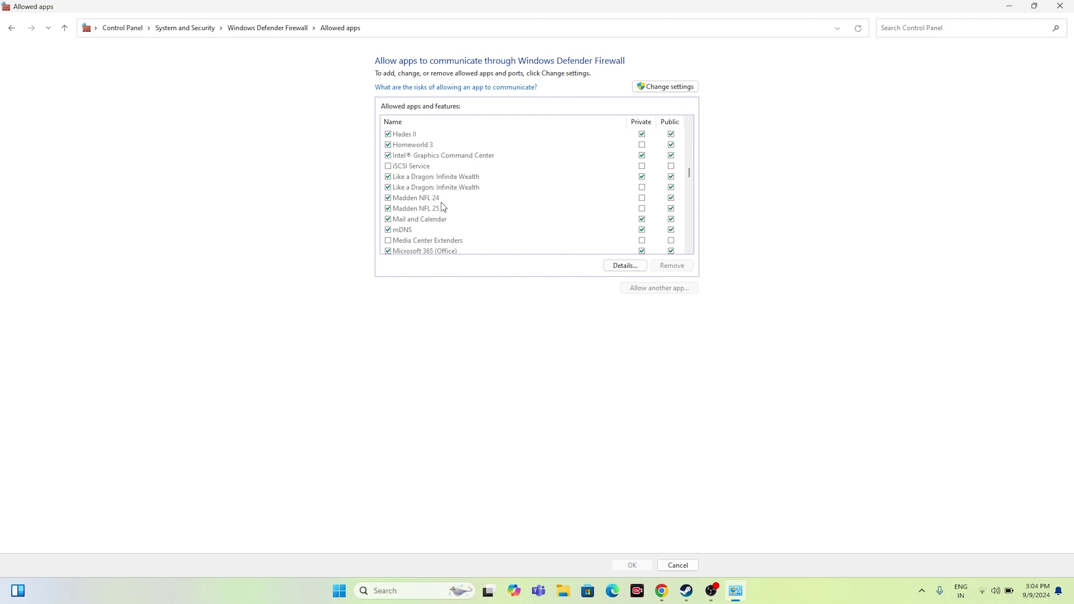
{"action": "scroll", "coordinate": [441, 207], "scroll_direction": "down", "scroll_amount": 15}
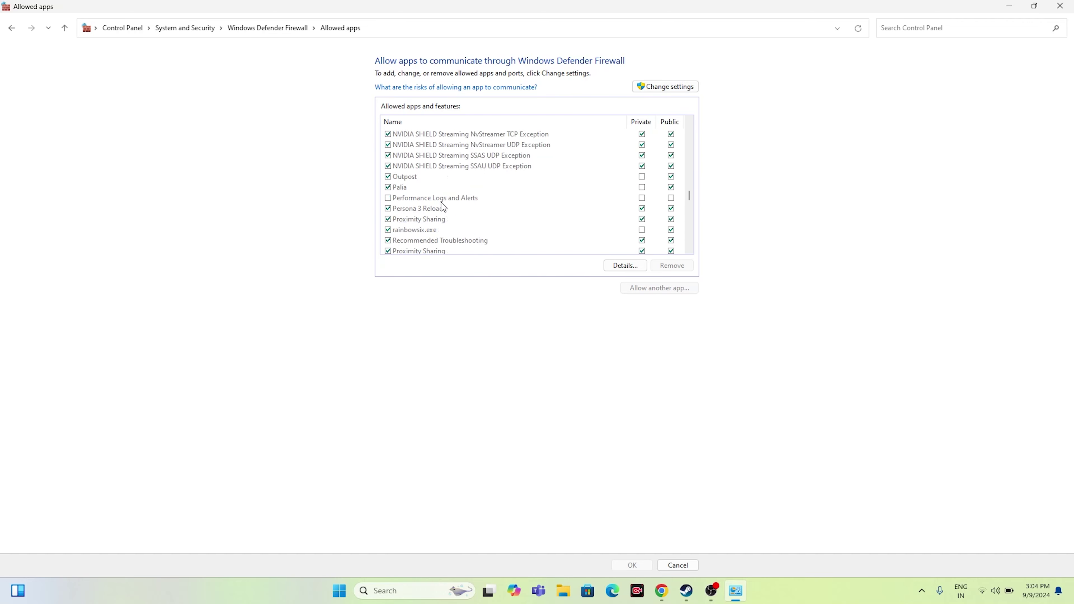
{"action": "scroll", "coordinate": [442, 203], "scroll_direction": "down", "scroll_amount": 10}
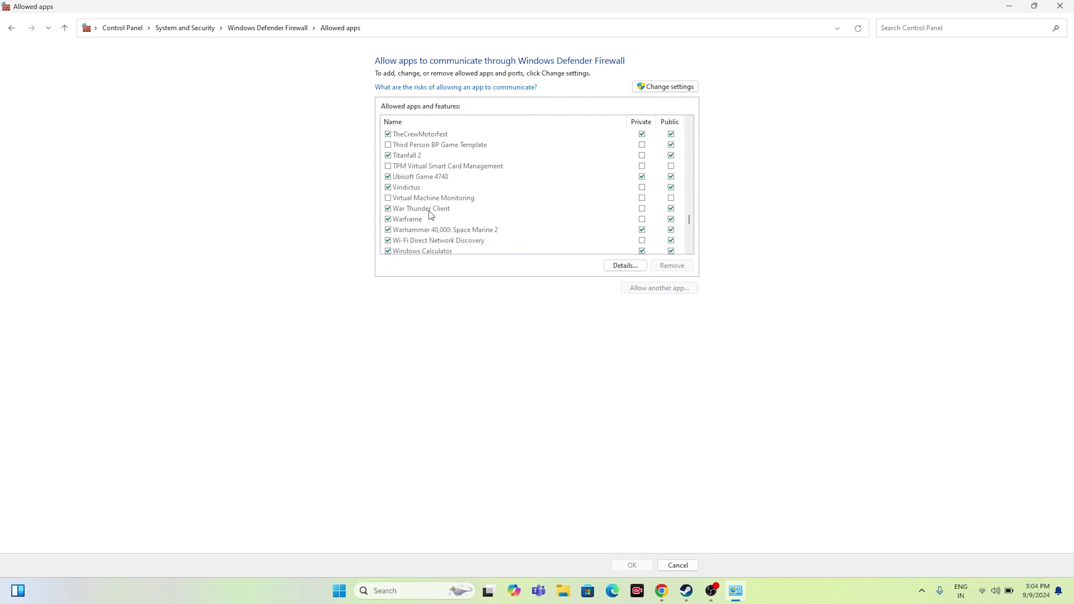
Step: Unlock the allowed apps settings and start browsing This PC for another app to allow
{"action": "left_click", "coordinate": [677, 87]}
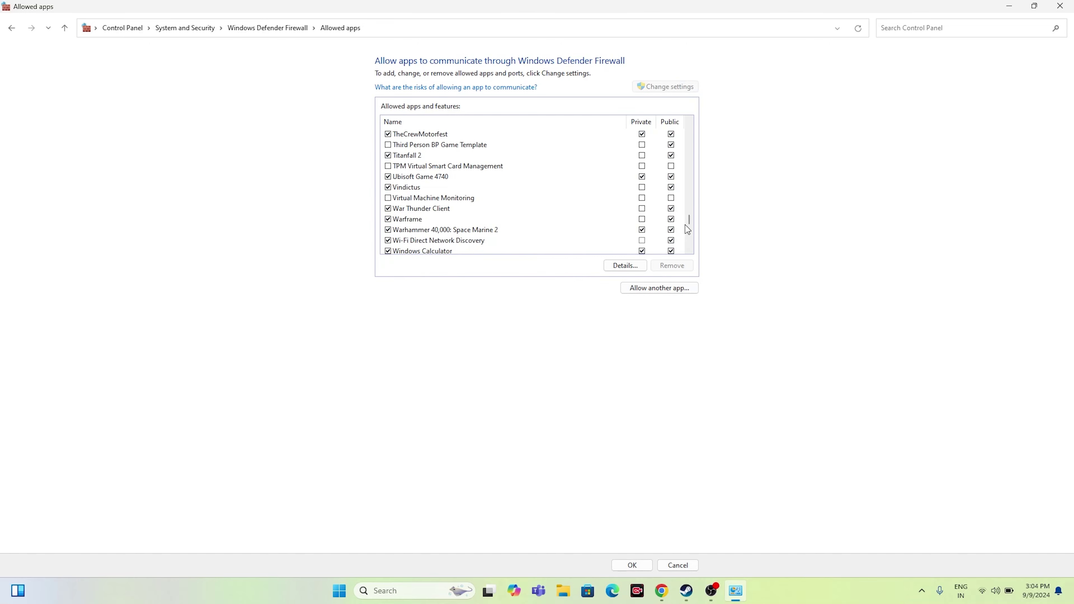
{"action": "left_click", "coordinate": [672, 288]}
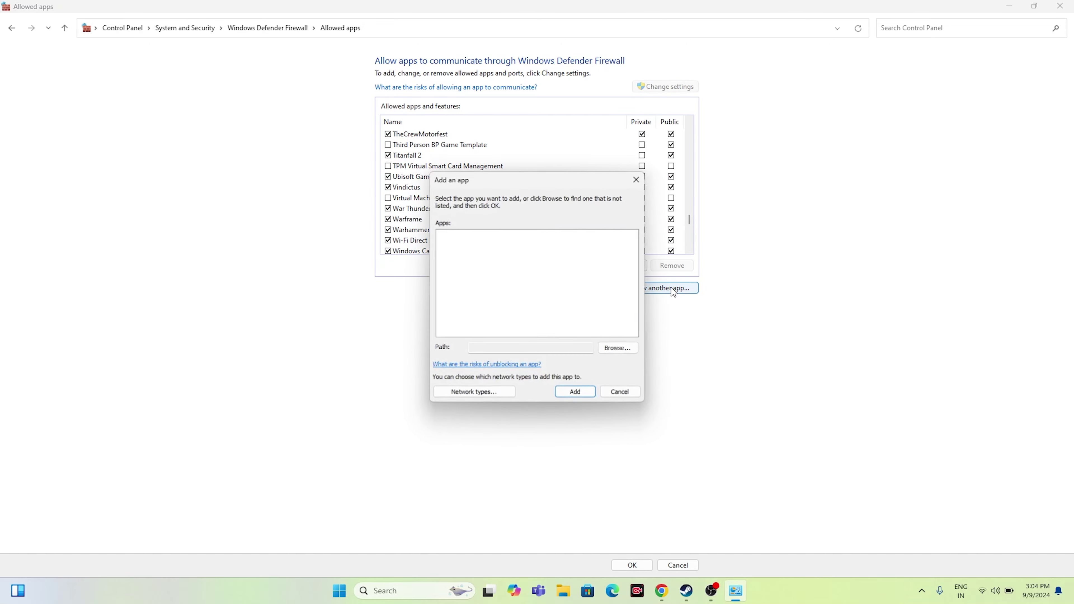
{"action": "left_click", "coordinate": [620, 348]}
{"action": "scroll", "coordinate": [512, 461], "scroll_direction": "down", "scroll_amount": 3}
{"action": "left_click", "coordinate": [515, 472]}
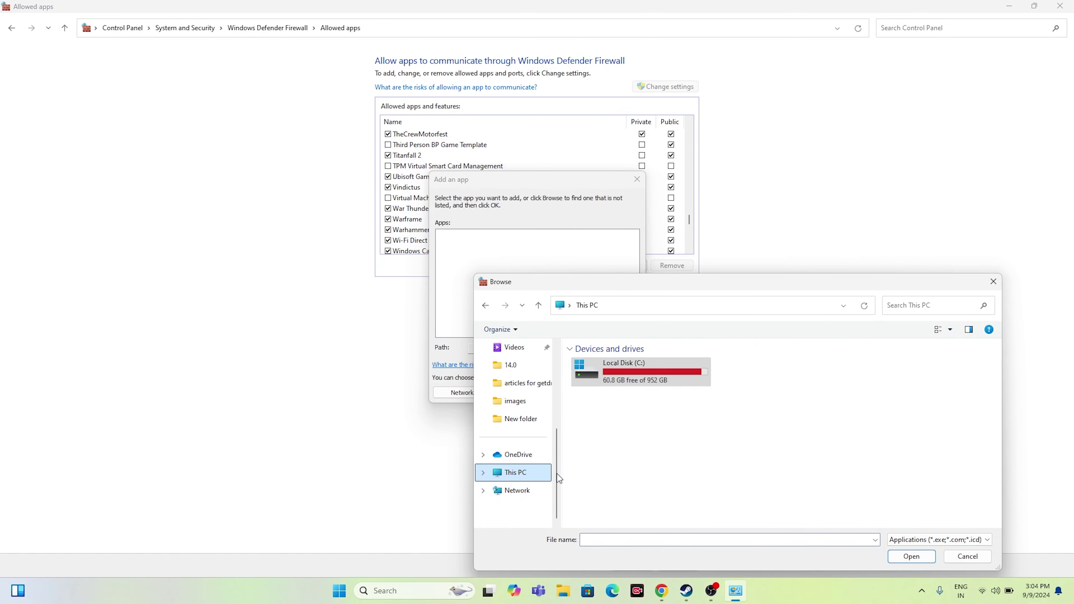
Step: Browse to the Steam\steamapps\common folder inside Program Files (x86) on Local Disk (C:)
{"action": "double_click", "coordinate": [655, 371]}
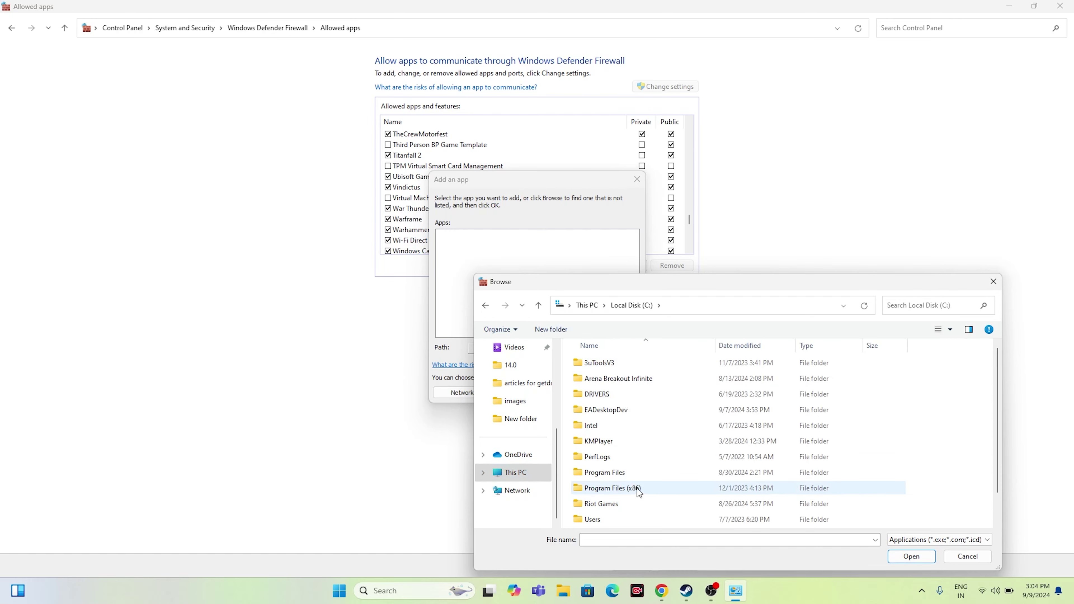
{"action": "double_click", "coordinate": [637, 489]}
{"action": "scroll", "coordinate": [639, 414], "scroll_direction": "down", "scroll_amount": 7}
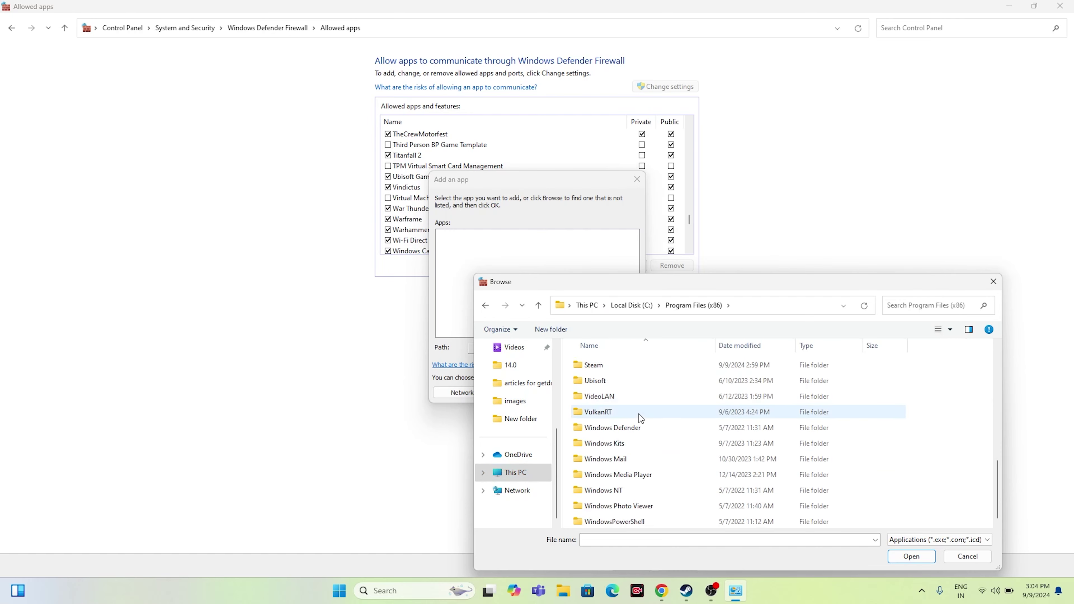
{"action": "scroll", "coordinate": [636, 416], "scroll_direction": "up", "scroll_amount": 3}
{"action": "scroll", "coordinate": [634, 413], "scroll_direction": "down", "scroll_amount": 3}
{"action": "double_click", "coordinate": [600, 365]}
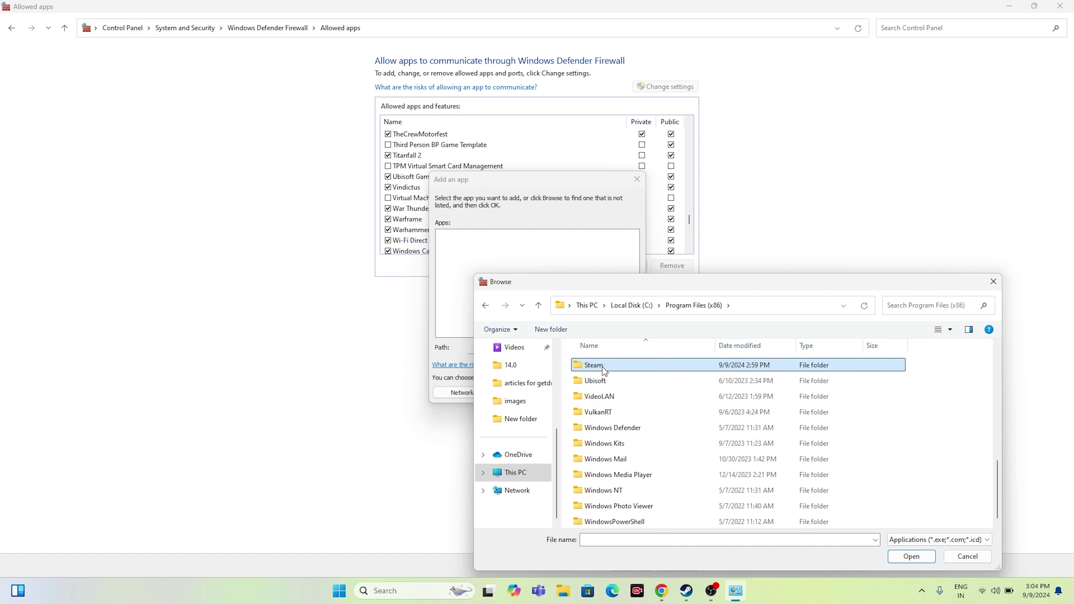
{"action": "double_click", "coordinate": [623, 503]}
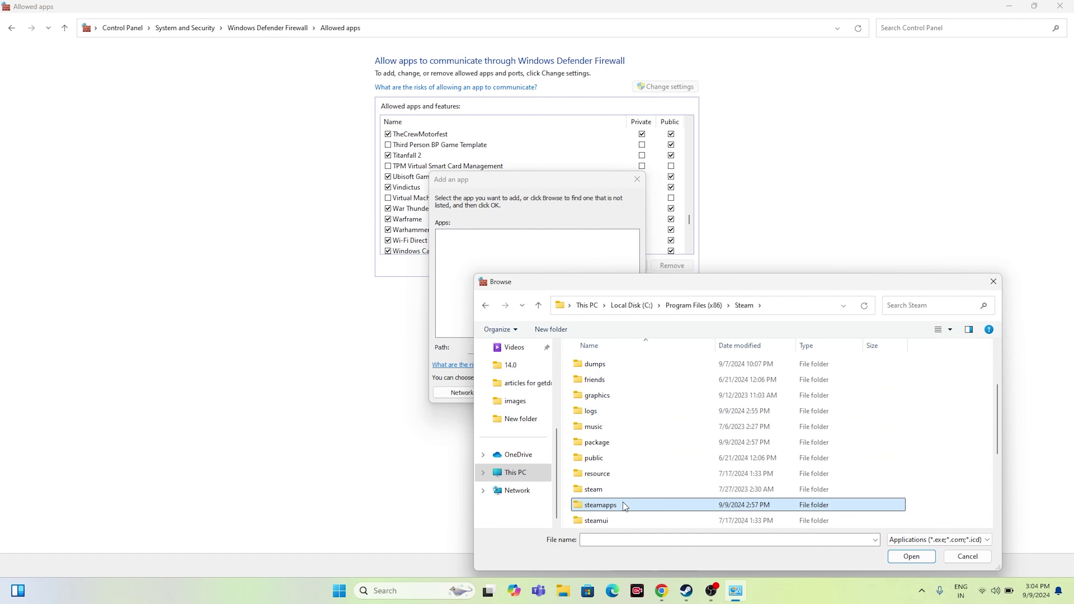
{"action": "double_click", "coordinate": [629, 364]}
Step: Open the Space Marine 2 folder and select the Warhammer 40000 Space Marine 2 application
{"action": "scroll", "coordinate": [636, 418], "scroll_direction": "down", "scroll_amount": 6}
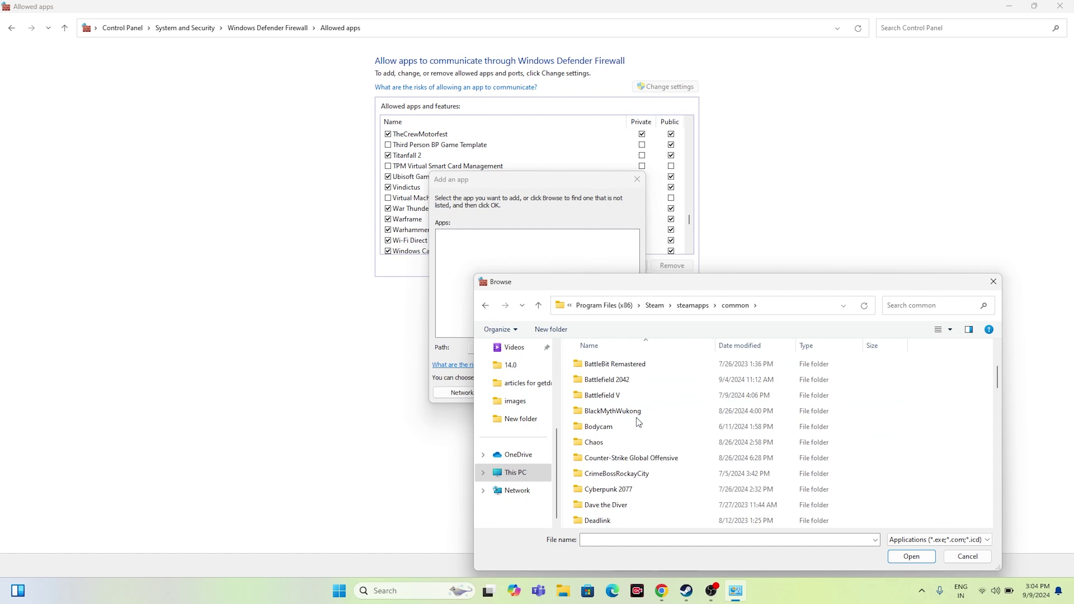
{"action": "scroll", "coordinate": [636, 419], "scroll_direction": "down", "scroll_amount": 10}
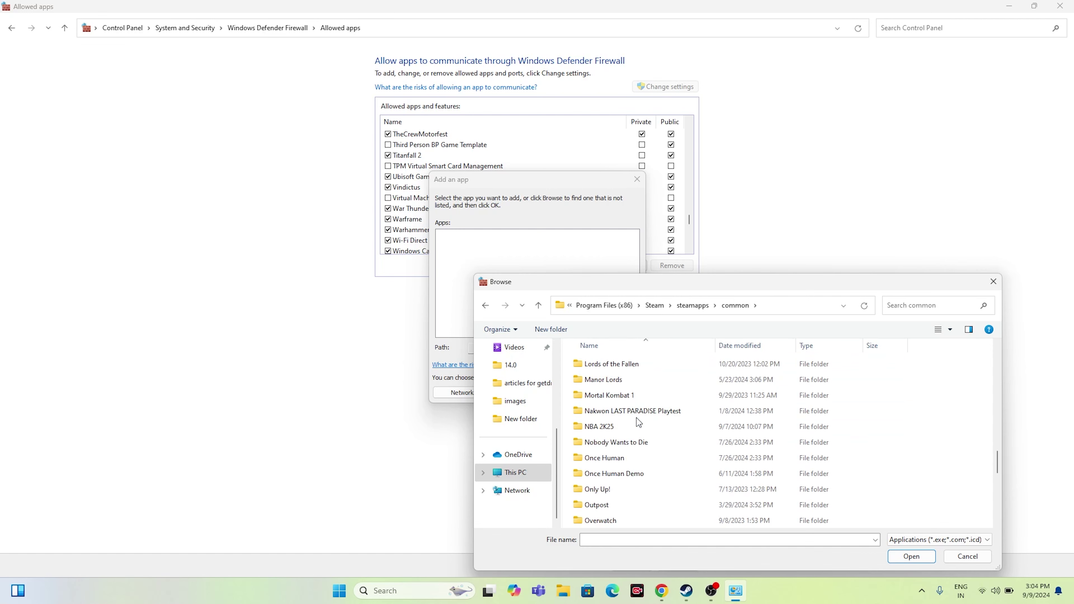
{"action": "scroll", "coordinate": [636, 418], "scroll_direction": "down", "scroll_amount": 3}
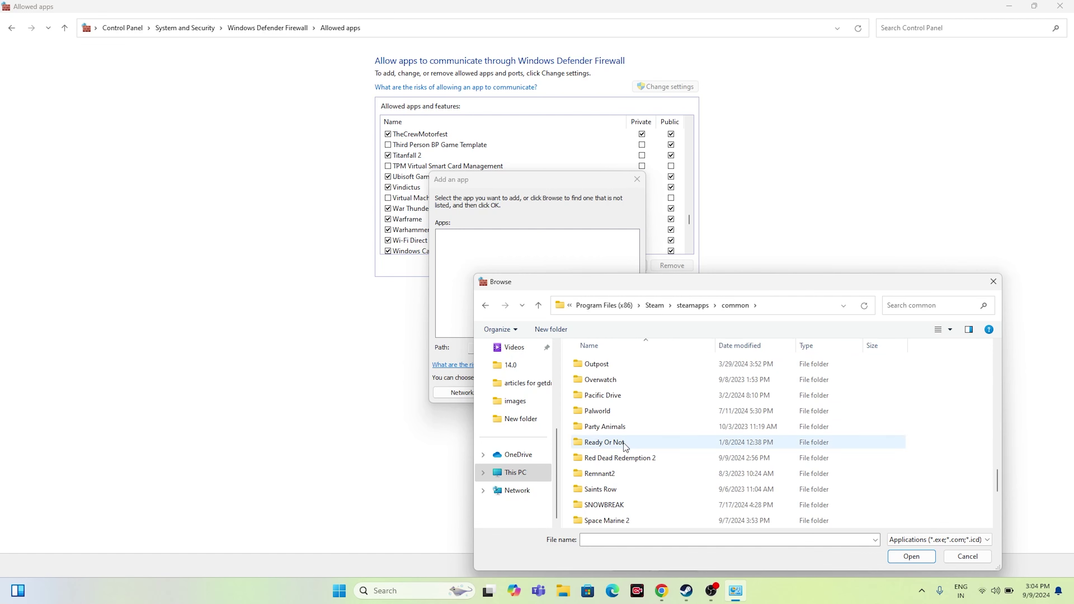
{"action": "scroll", "coordinate": [621, 478], "scroll_direction": "down", "scroll_amount": 2}
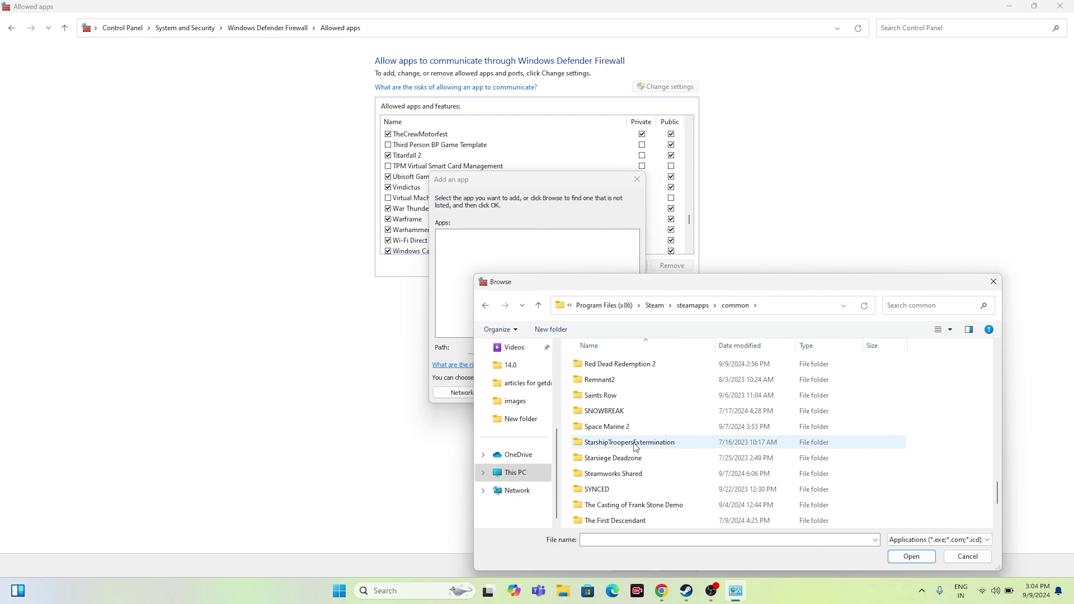
{"action": "double_click", "coordinate": [625, 424]}
{"action": "left_click", "coordinate": [625, 425]}
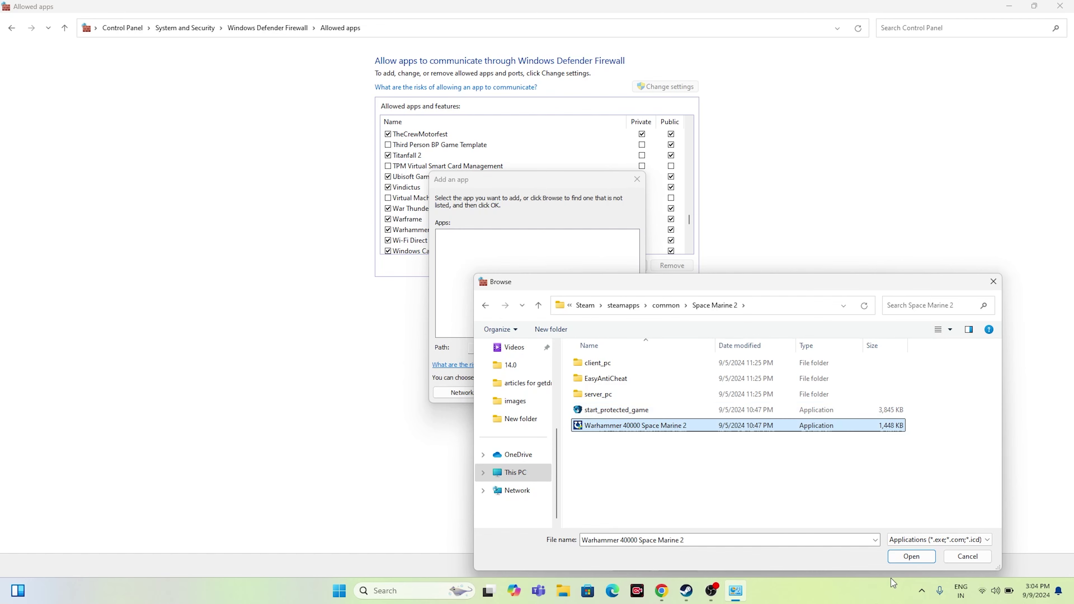
Step: Try to add Warhammer 40,000: Space Marine 2 to the firewall's allowed apps, and close the Add an app dialog
{"action": "left_click", "coordinate": [894, 560]}
{"action": "left_click", "coordinate": [576, 396]}
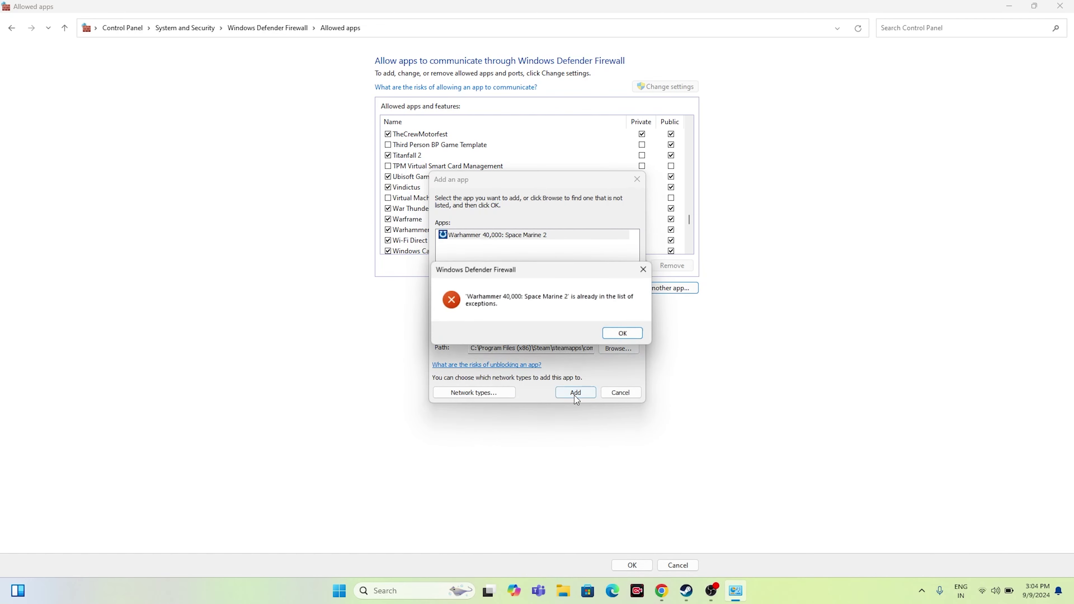
{"action": "left_click", "coordinate": [630, 334]}
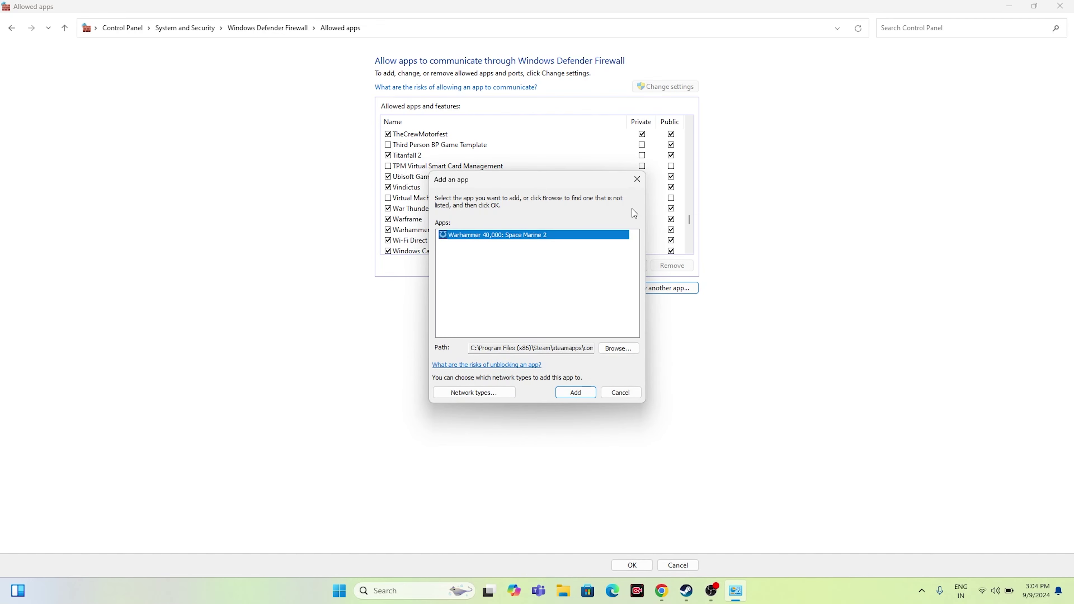
{"action": "left_click", "coordinate": [637, 180]}
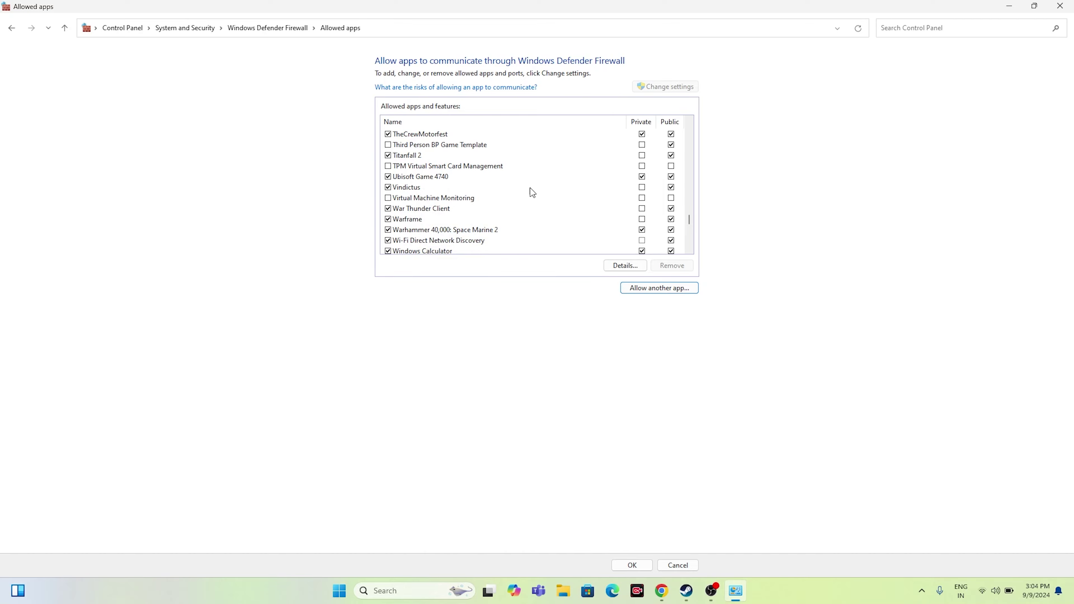
Step: Close the firewall's allowed apps window, then search Windows for "system configuration" and open System Configuration
{"action": "left_click", "coordinate": [1059, 6]}
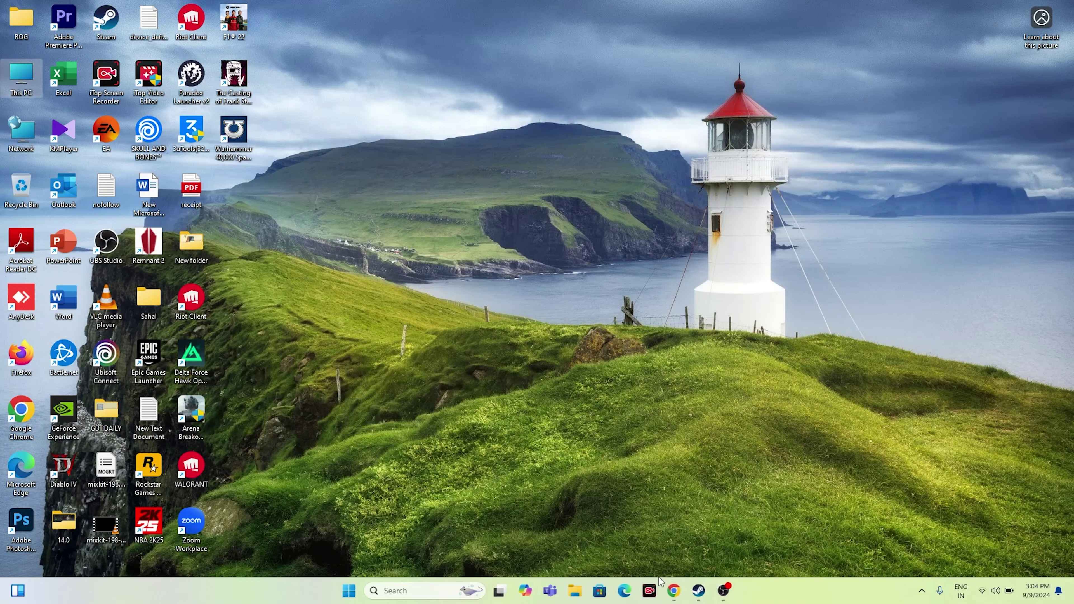
{"action": "left_click", "coordinate": [699, 597]}
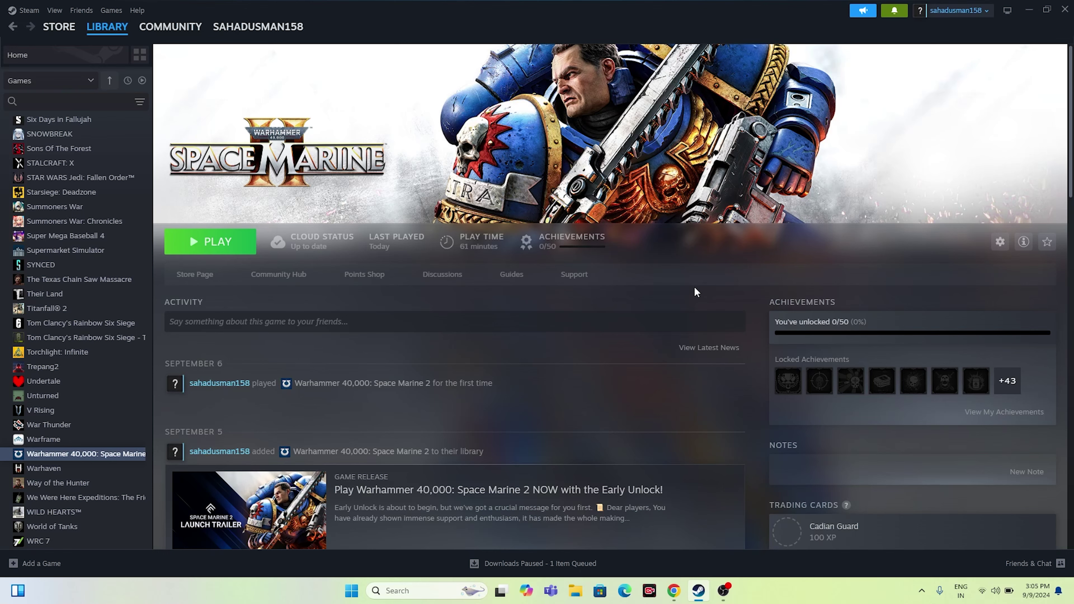
{"action": "left_click", "coordinate": [1028, 10]}
{"action": "left_click", "coordinate": [426, 591]}
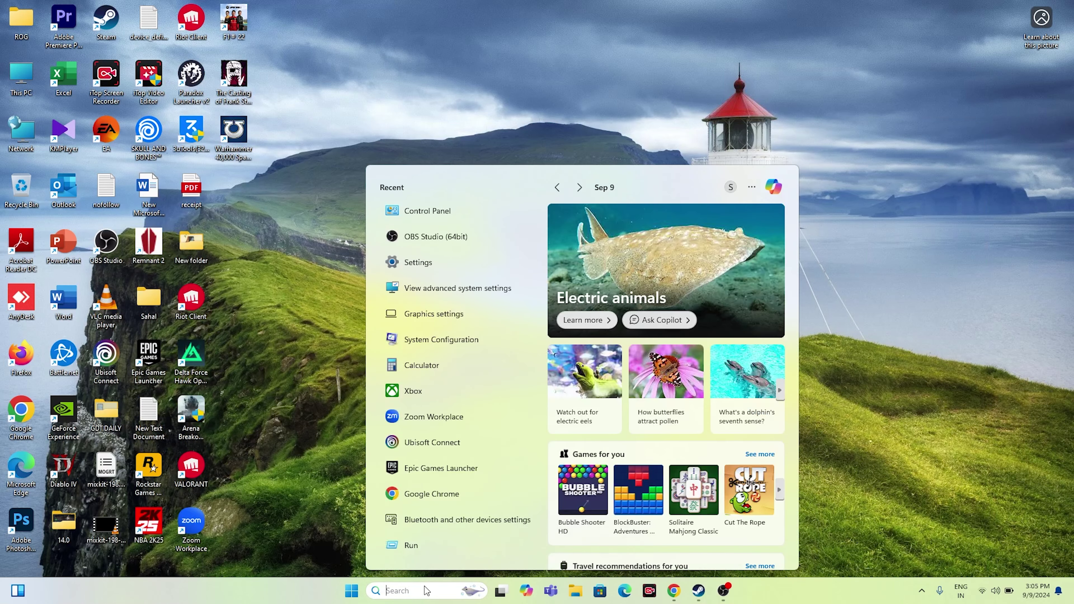
{"action": "type", "text": "system"}
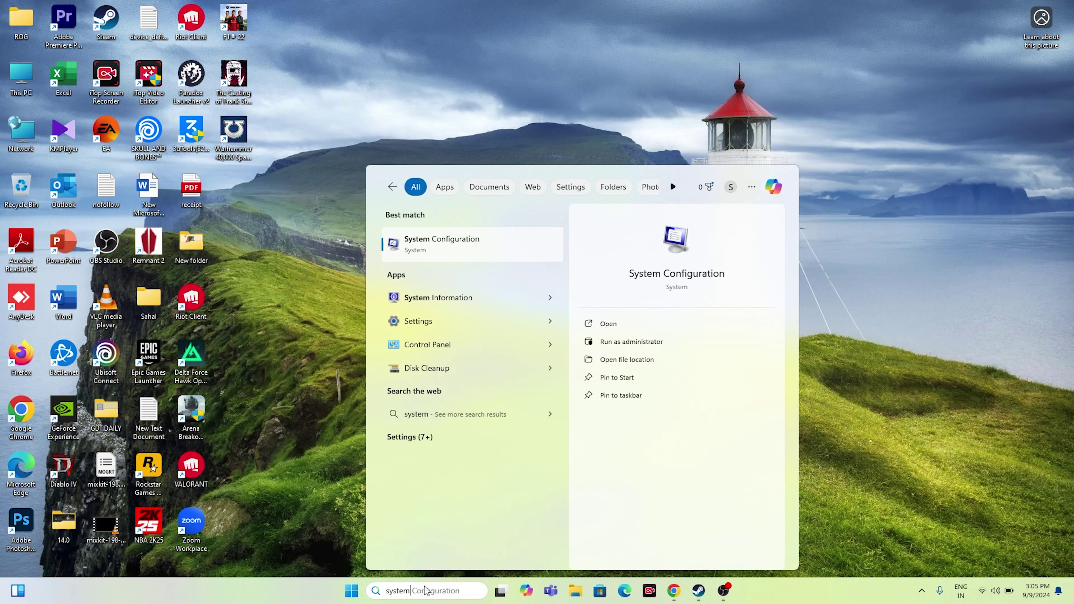
{"action": "type", "text": " configuration"}
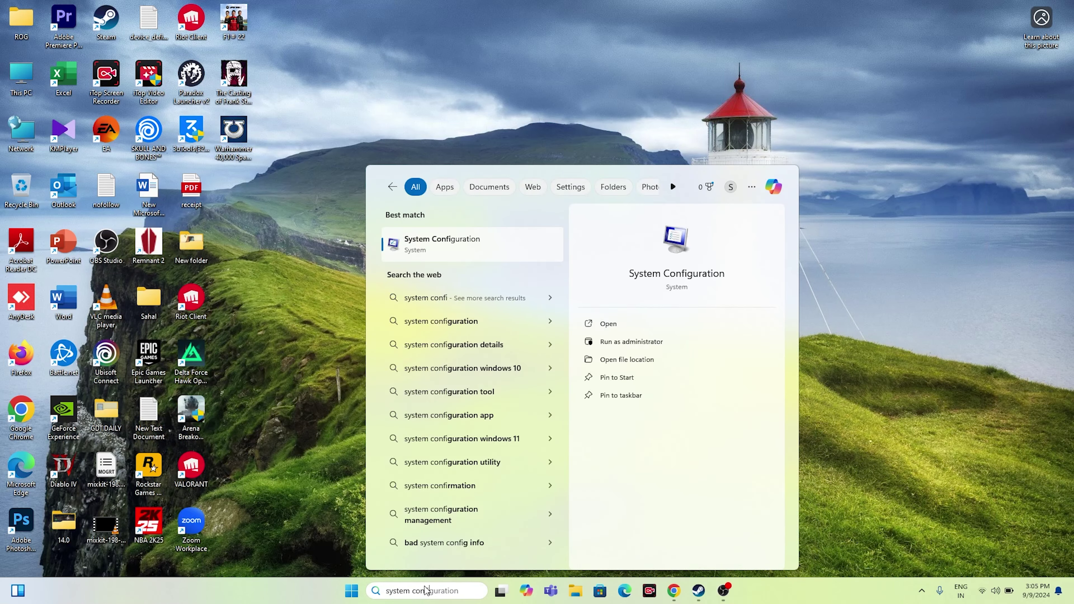
{"action": "left_click", "coordinate": [440, 243]}
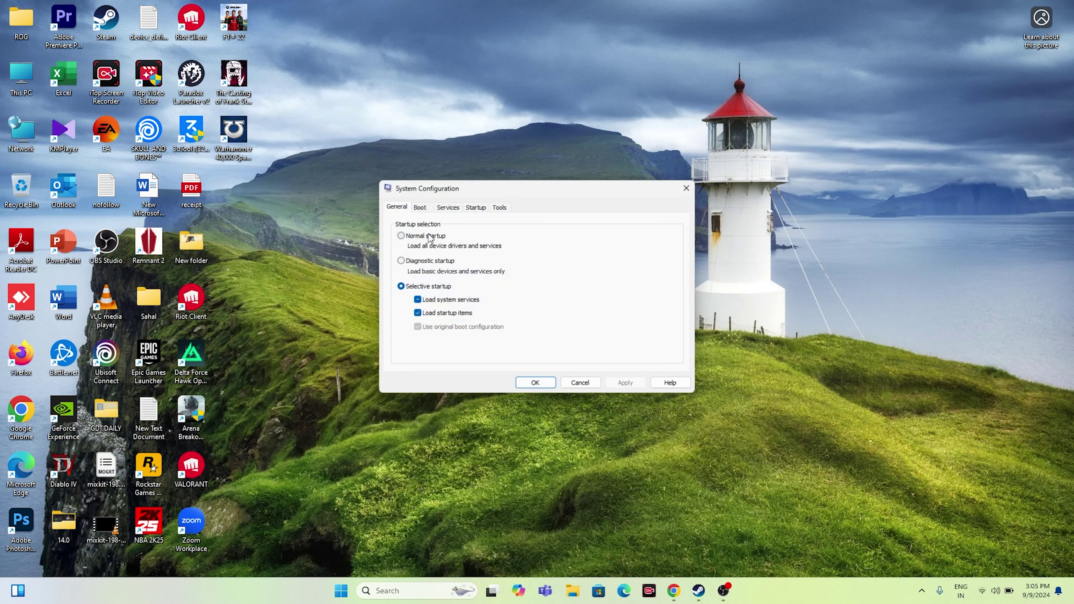
Step: Disable all services, hide all Microsoft services, then apply the changes and exit System Configuration without restarting
{"action": "left_click", "coordinate": [451, 206]}
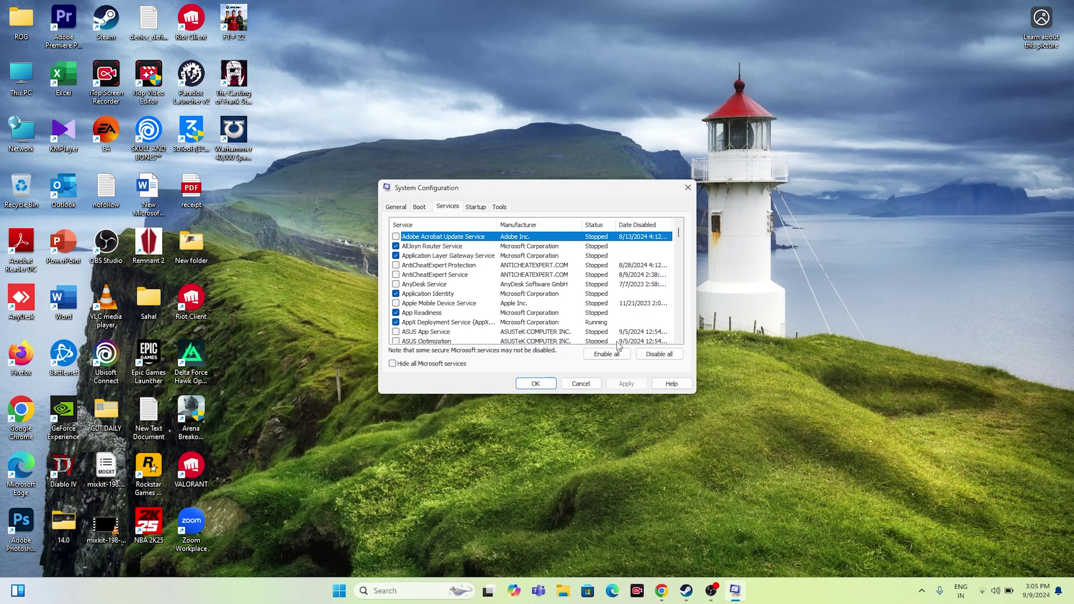
{"action": "left_click", "coordinate": [663, 357]}
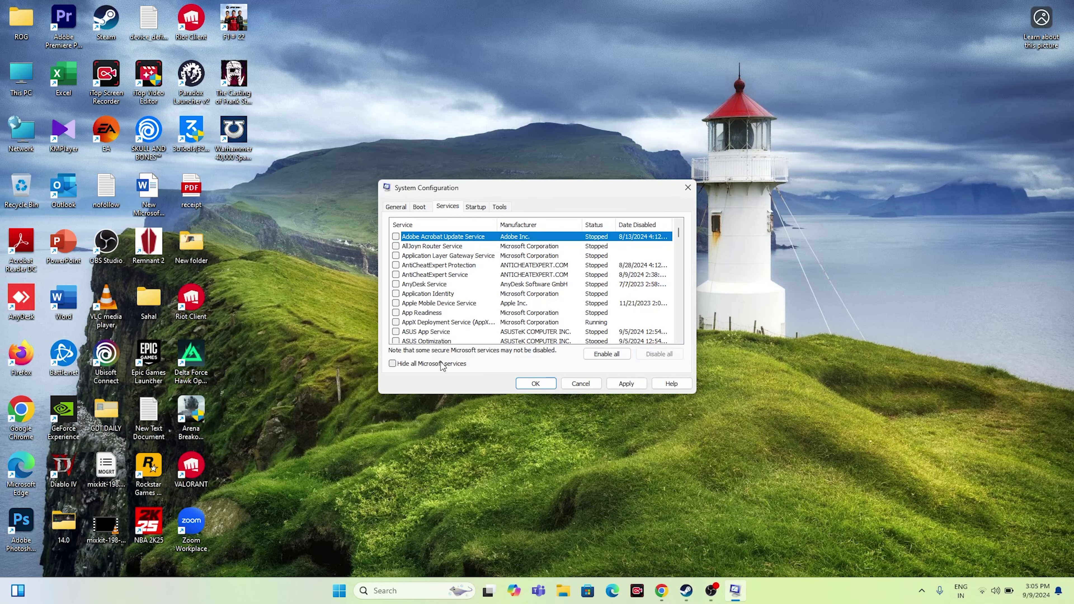
{"action": "left_click", "coordinate": [392, 363]}
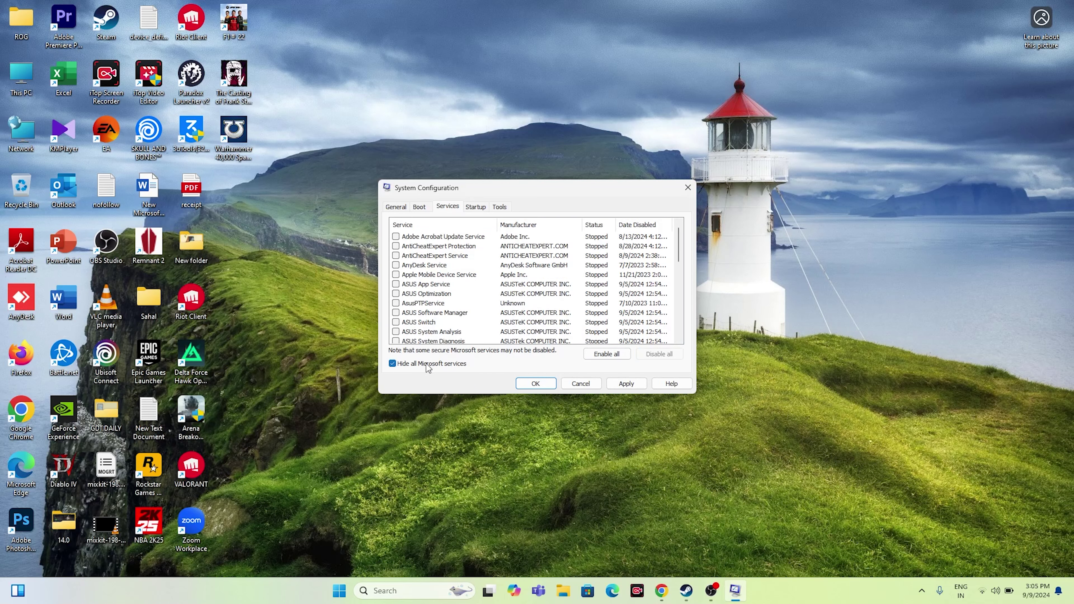
{"action": "left_click", "coordinate": [627, 384]}
{"action": "left_click", "coordinate": [545, 383]}
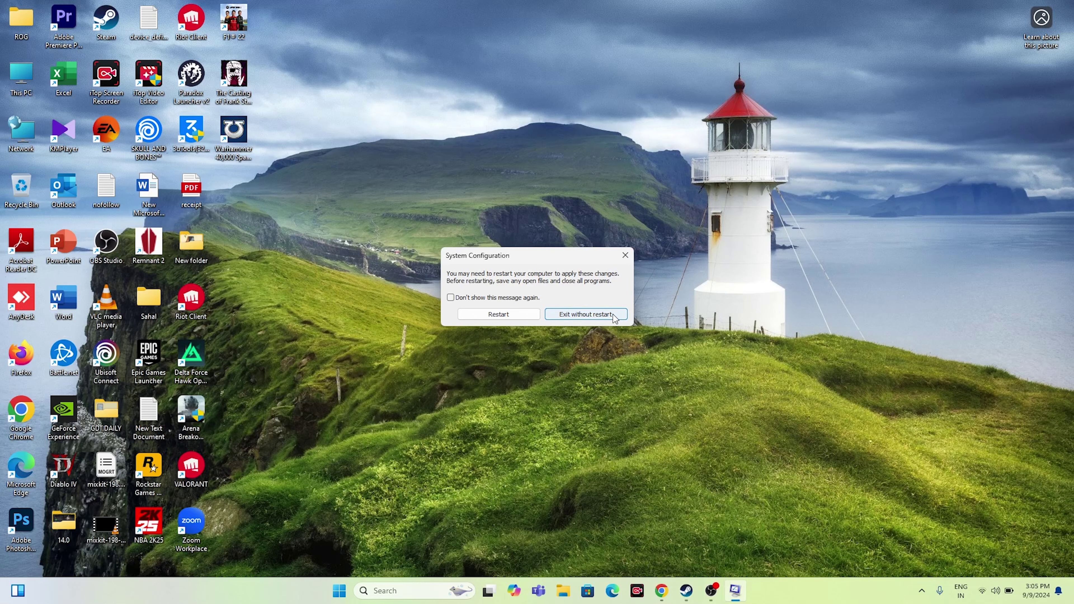
{"action": "left_click", "coordinate": [620, 322]}
Step: Switch to Steam, open the properties of Warhammer 40,000: Space Marine 2, and turn off the in-game Steam Overlay
{"action": "left_click", "coordinate": [698, 591]}
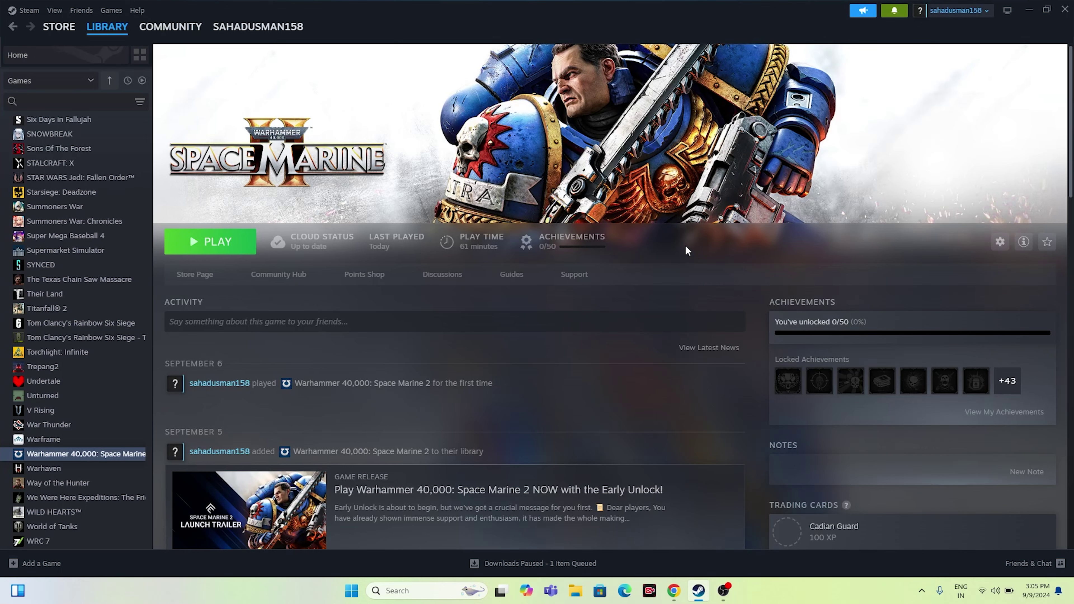
{"action": "right_click", "coordinate": [130, 453]}
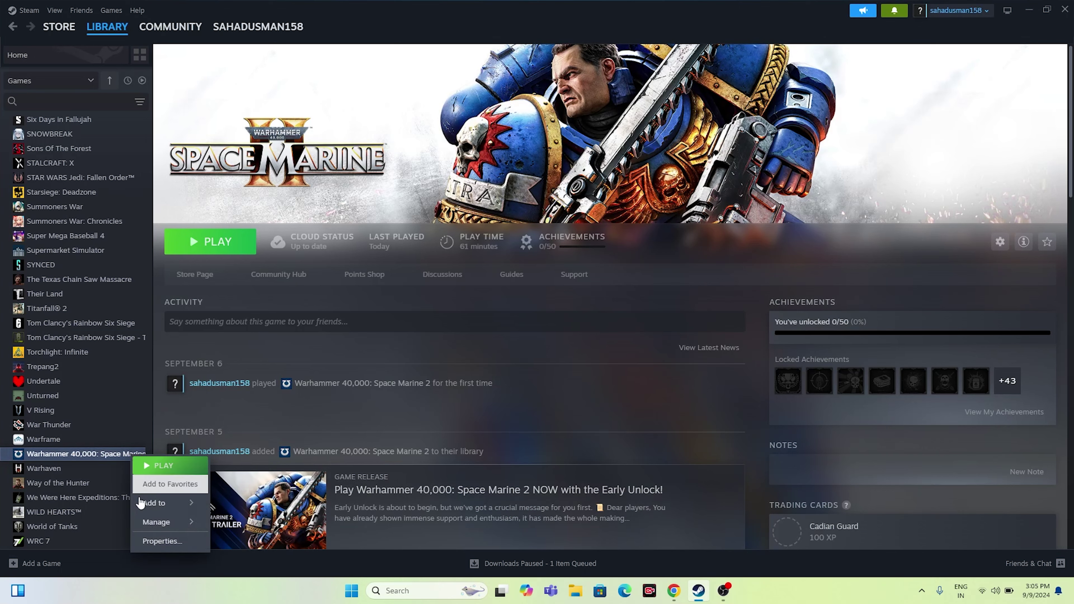
{"action": "left_click", "coordinate": [146, 541]}
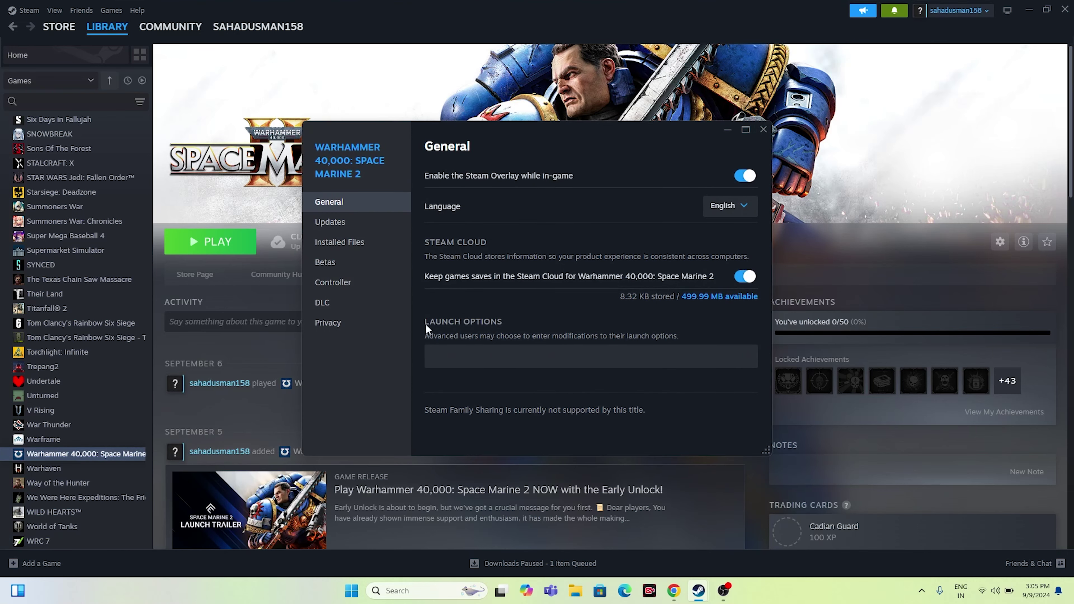
{"action": "left_click", "coordinate": [742, 177]}
Step: Set the game's launch options to -dx11 and close its properties window
{"action": "left_click", "coordinate": [523, 356]}
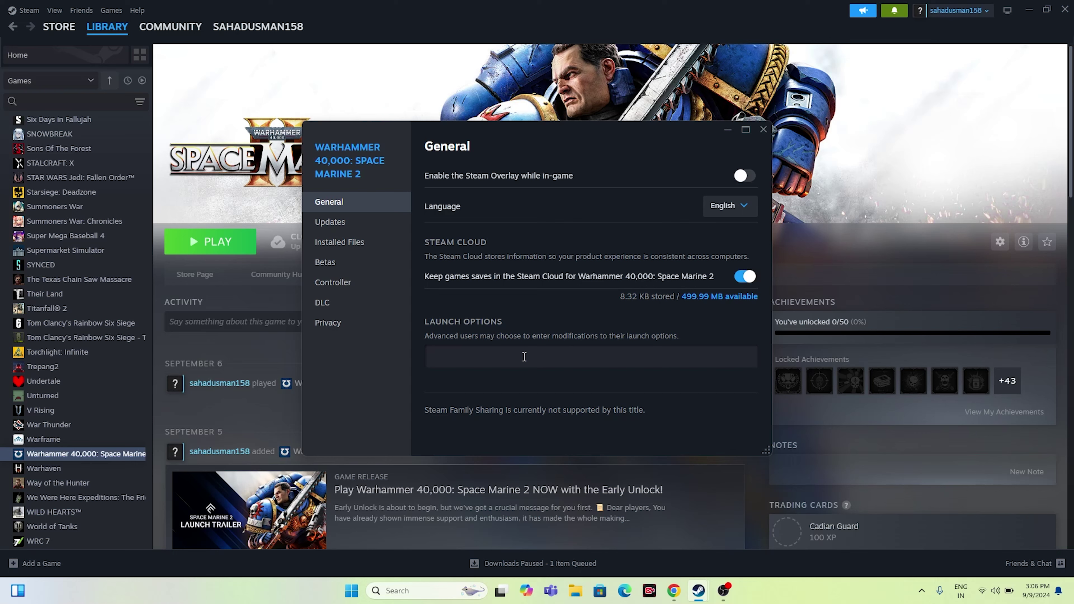
{"action": "type", "text": "-dx11"}
{"action": "left_click", "coordinate": [762, 131]}
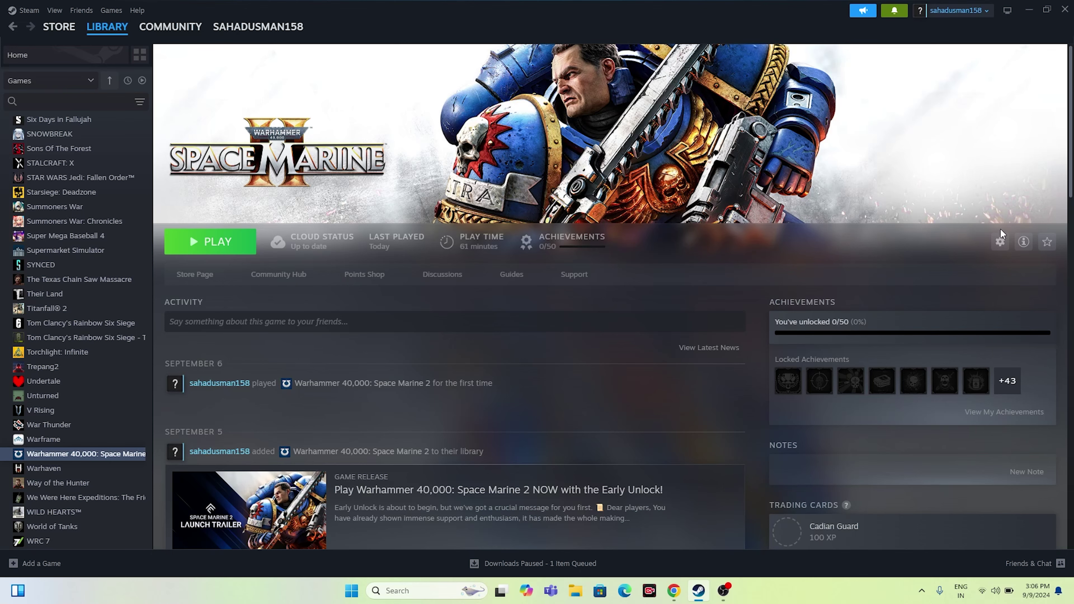
Step: Minimize Steam, end the EpicGamesLauncher background process in a maximized Task Manager, and close Task Manager
{"action": "left_click", "coordinate": [1028, 12]}
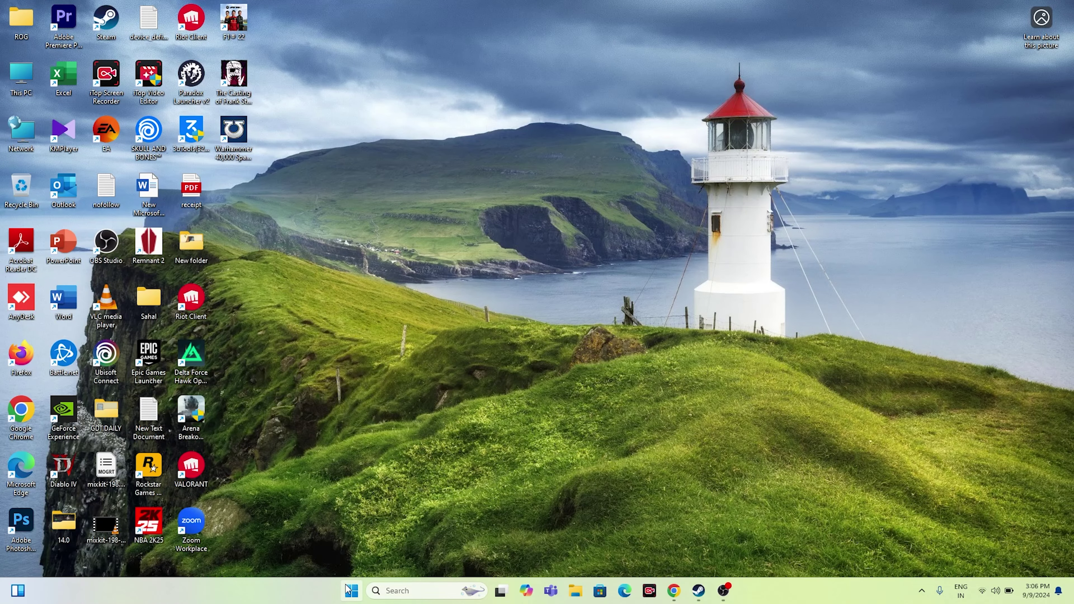
{"action": "right_click", "coordinate": [345, 590]}
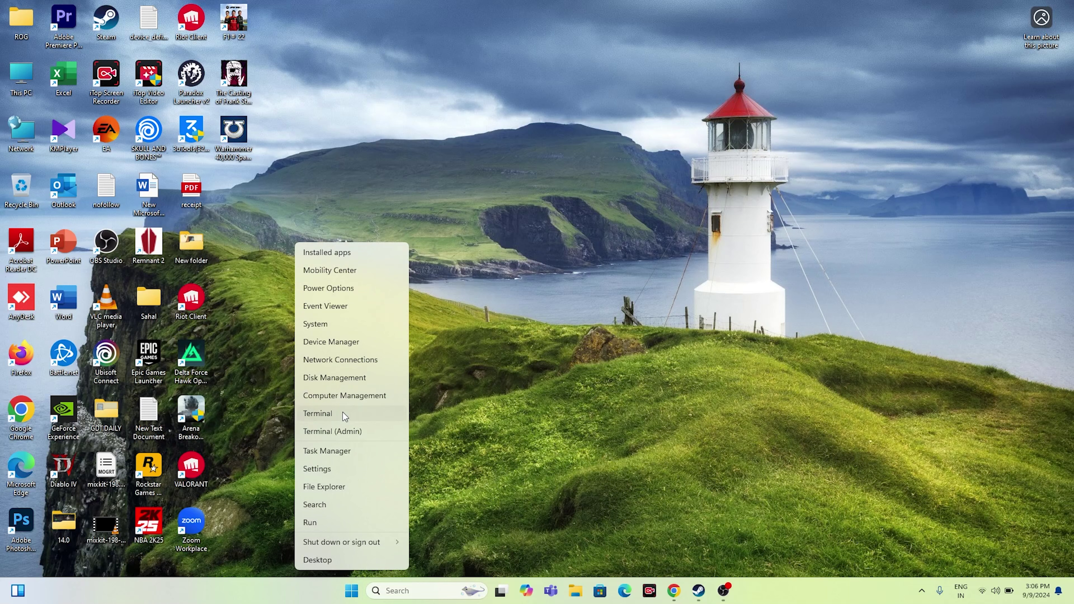
{"action": "left_click", "coordinate": [345, 453]}
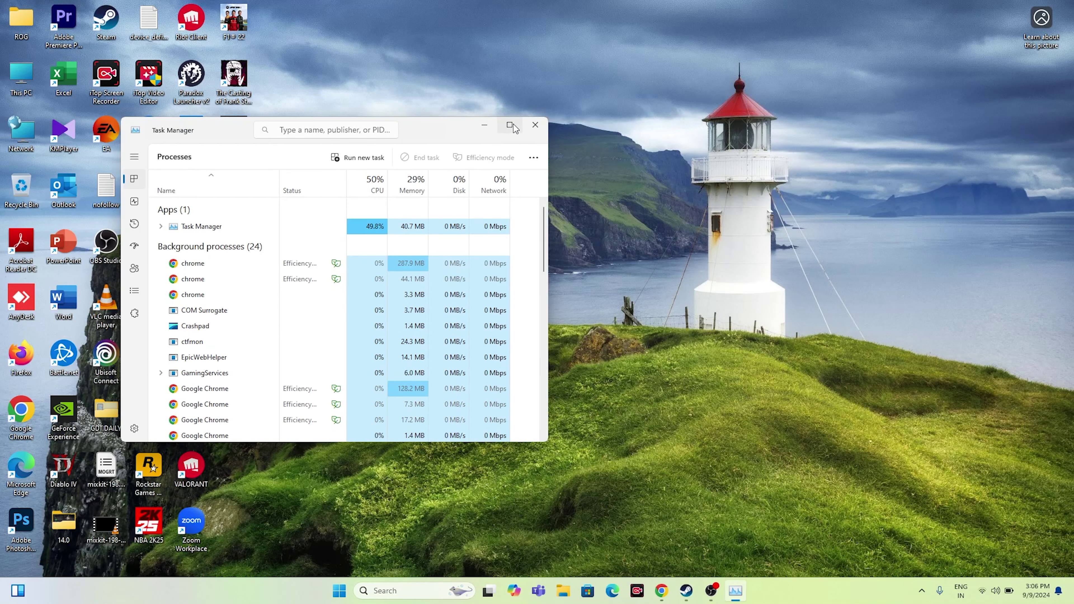
{"action": "left_click", "coordinate": [511, 127]}
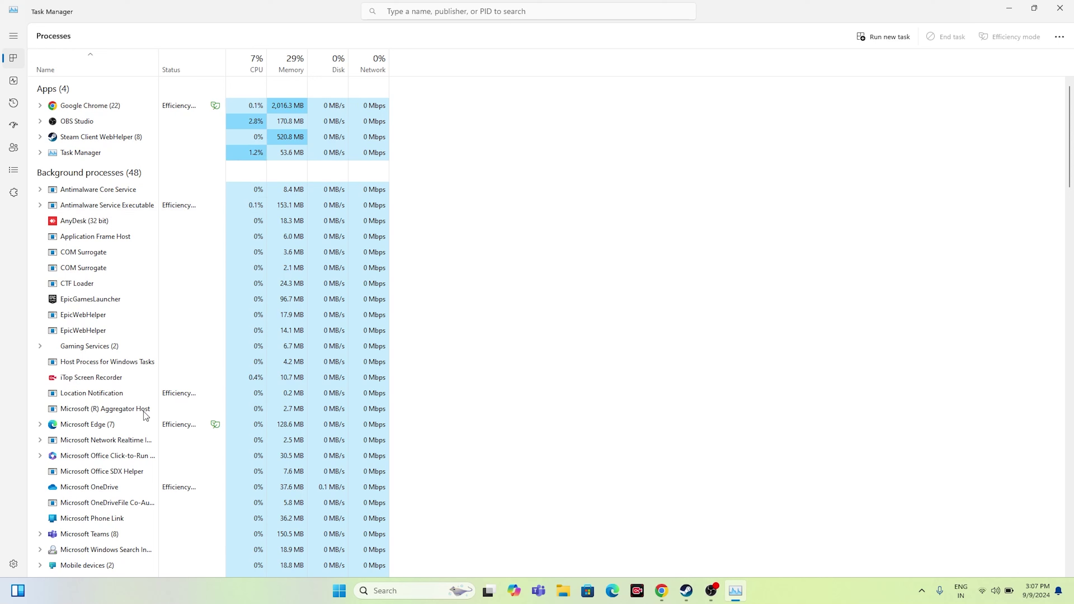
{"action": "right_click", "coordinate": [107, 299]}
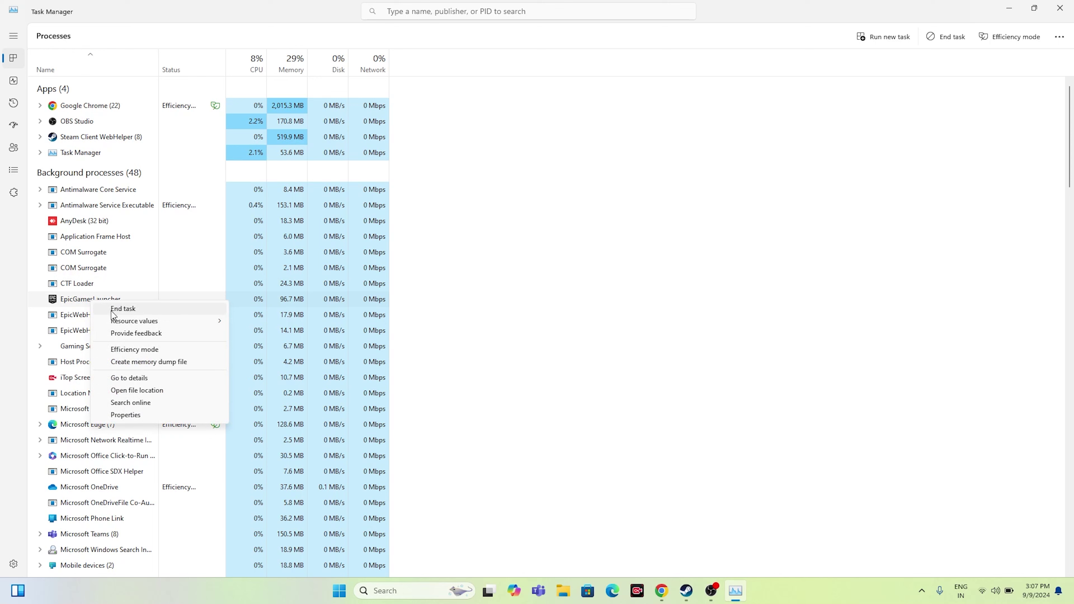
{"action": "left_click", "coordinate": [115, 310]}
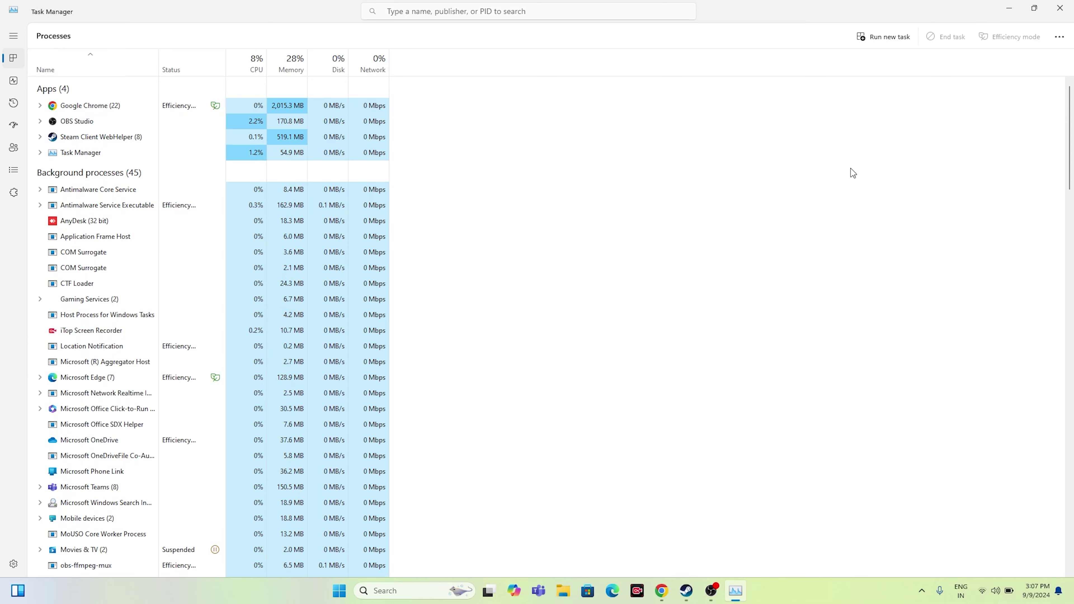
{"action": "left_click", "coordinate": [1059, 8]}
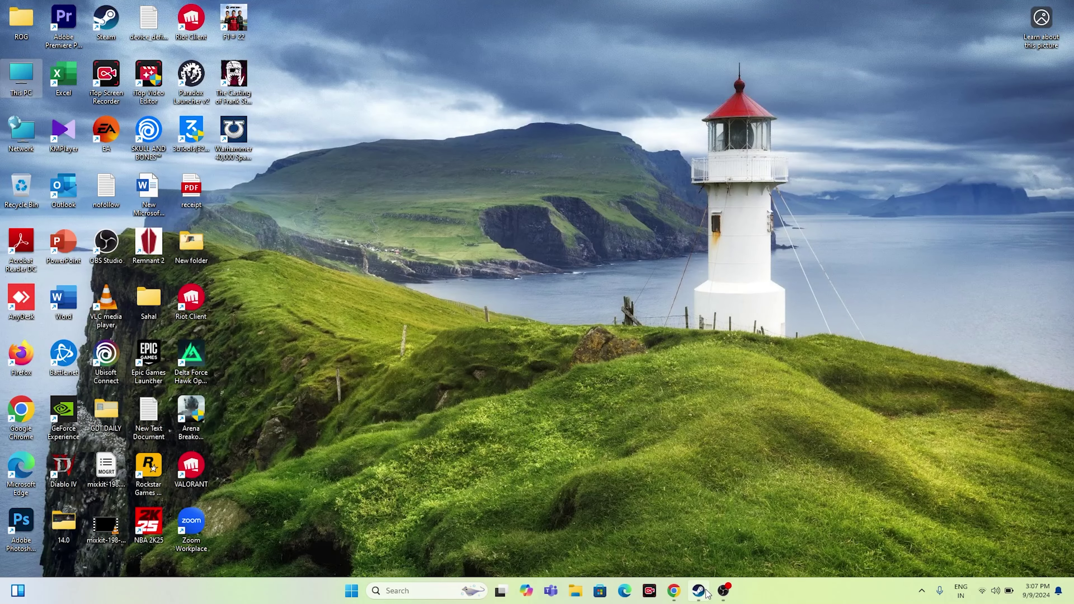
Step: Briefly bring up Steam and minimize it, then search Windows for "gra" and open Graphics settings
{"action": "left_click", "coordinate": [706, 591]}
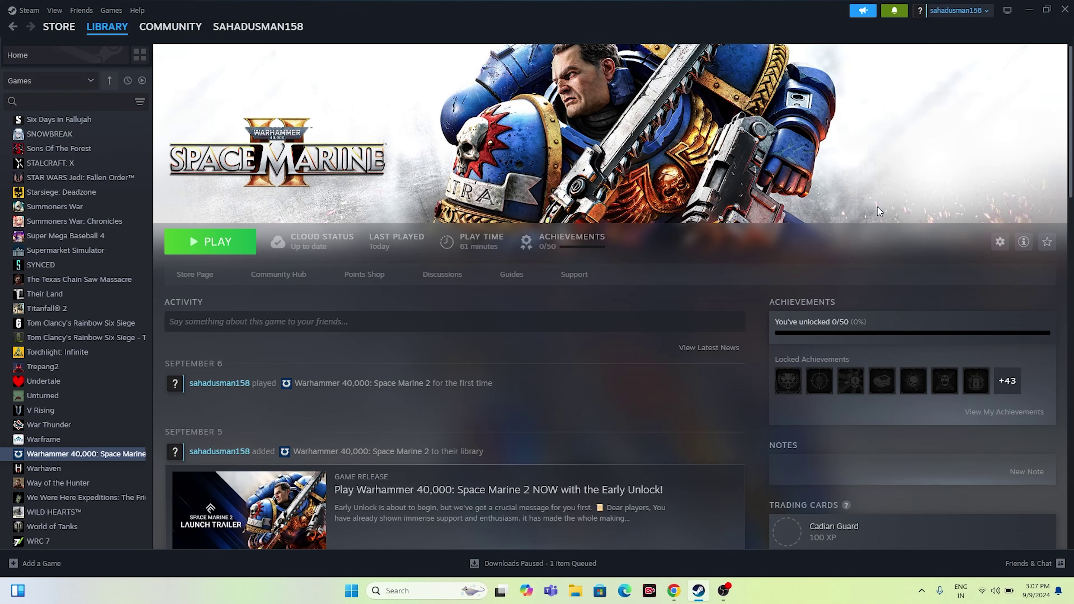
{"action": "left_click", "coordinate": [1029, 9]}
{"action": "left_click", "coordinate": [417, 589]}
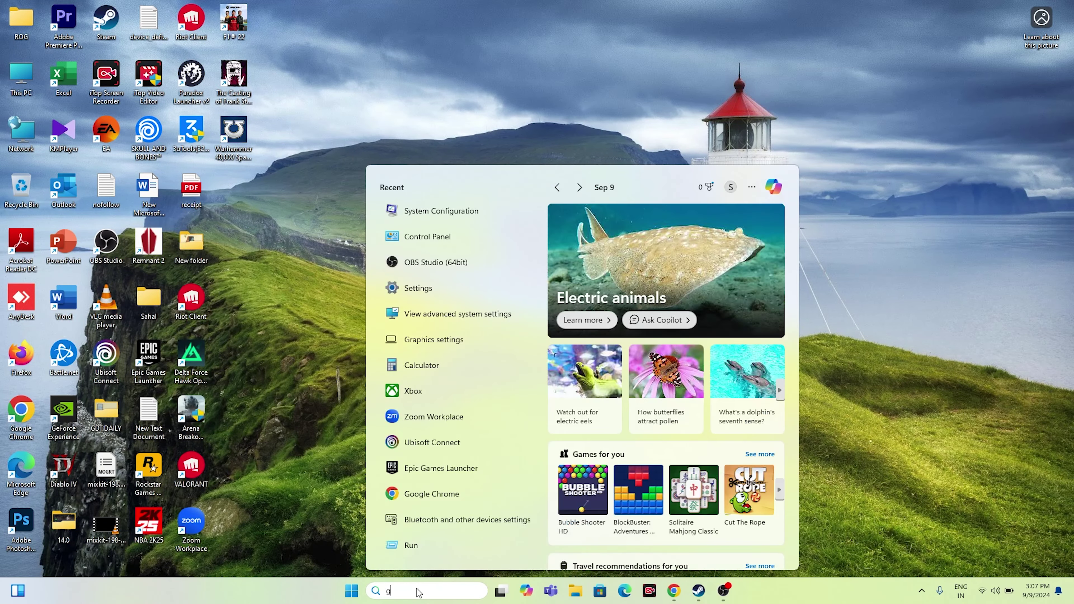
{"action": "type", "text": "gra"}
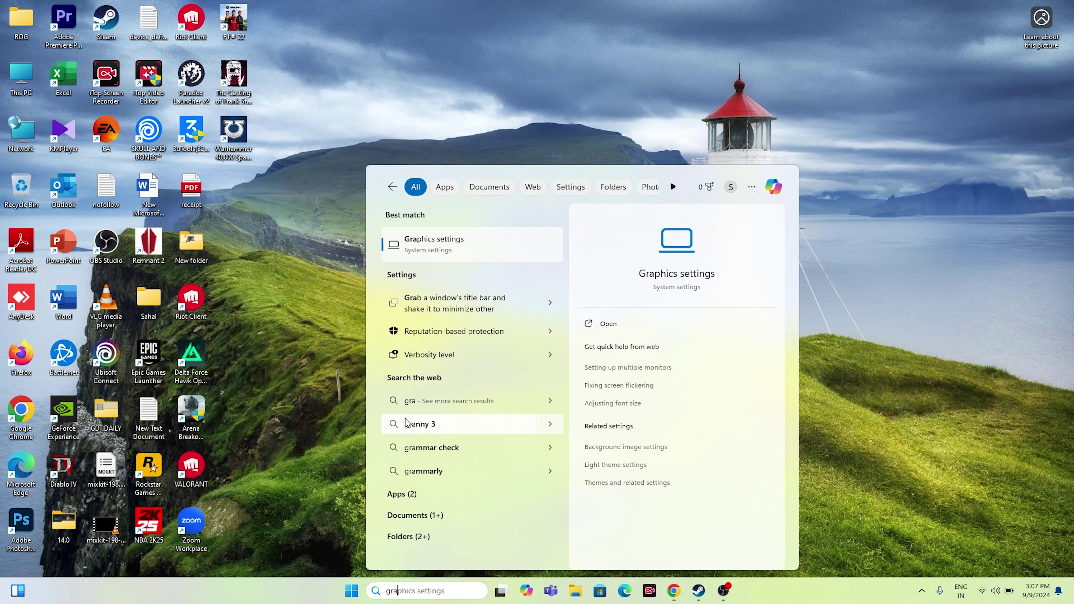
{"action": "left_click", "coordinate": [453, 246]}
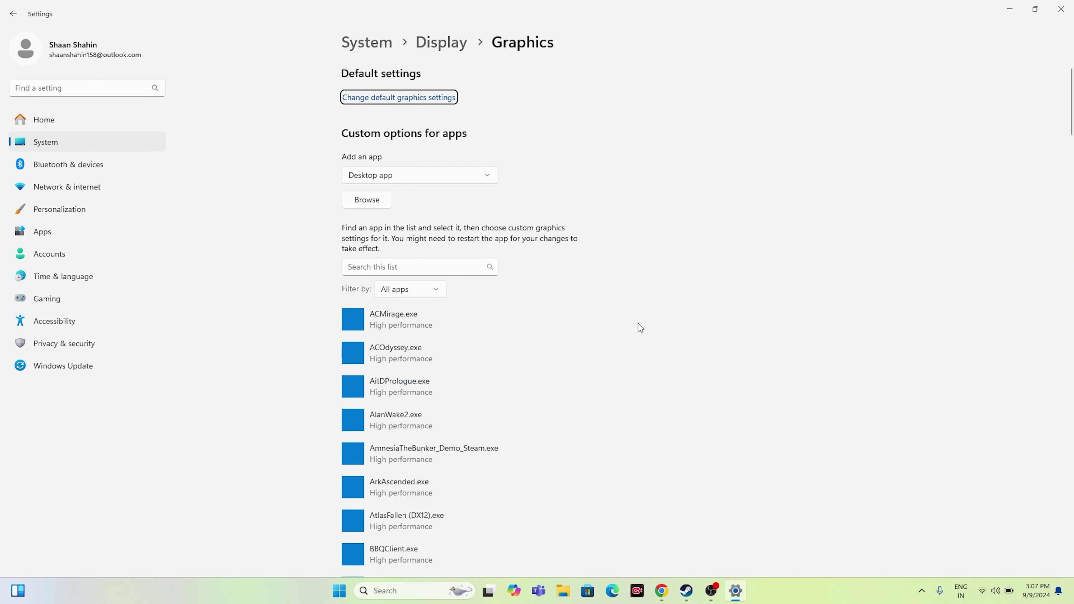
Step: Start adding a desktop app and browse to Program Files (x86)\Steam\steamapps\common on Local Disk (C:)
{"action": "left_click", "coordinate": [367, 200]}
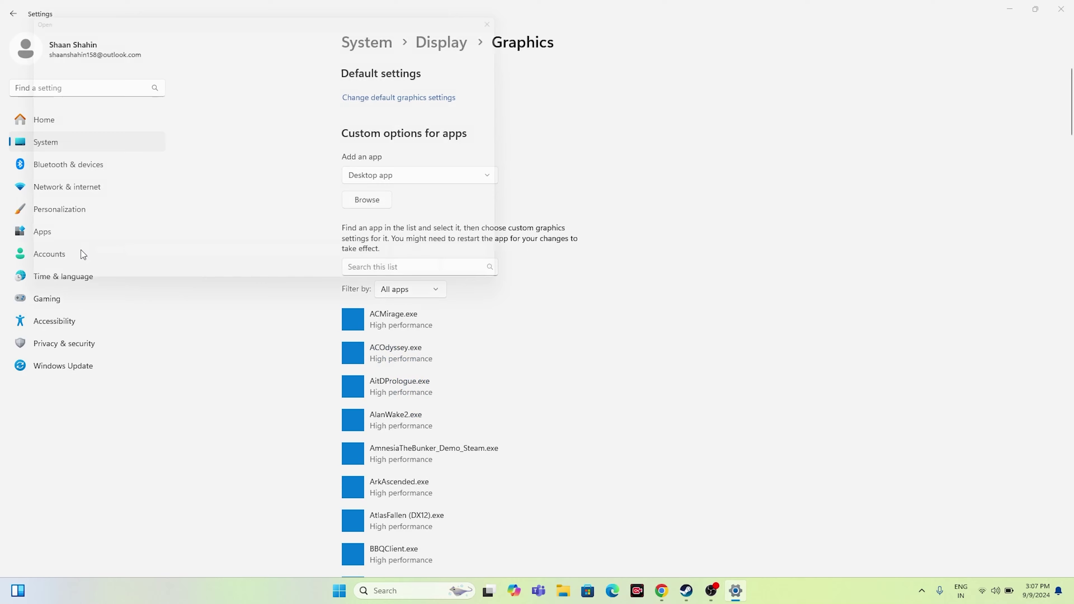
{"action": "left_click", "coordinate": [62, 205]}
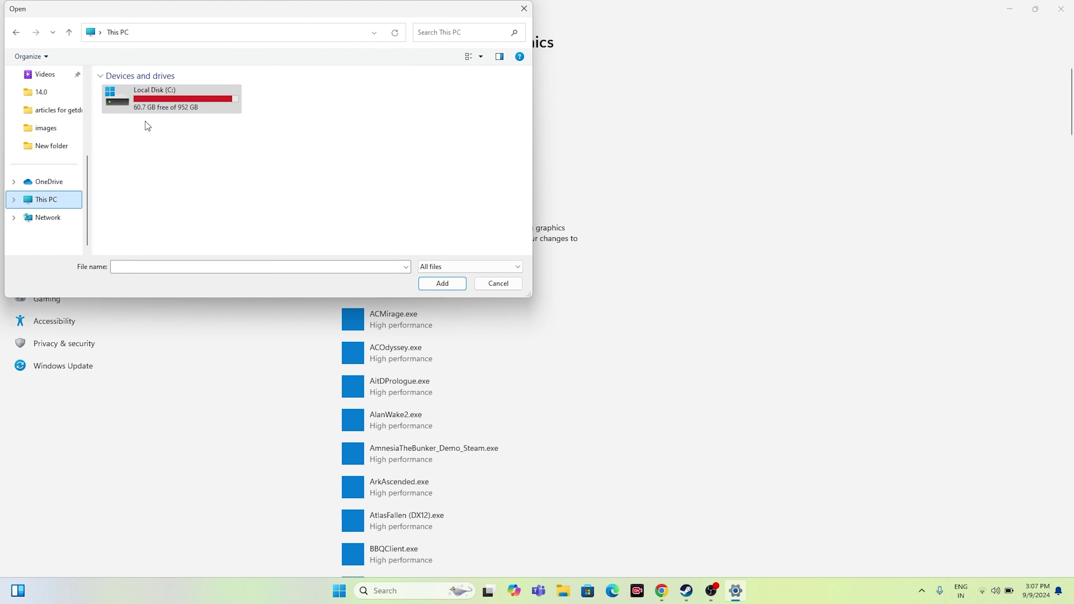
{"action": "double_click", "coordinate": [156, 107]}
{"action": "double_click", "coordinate": [156, 215]}
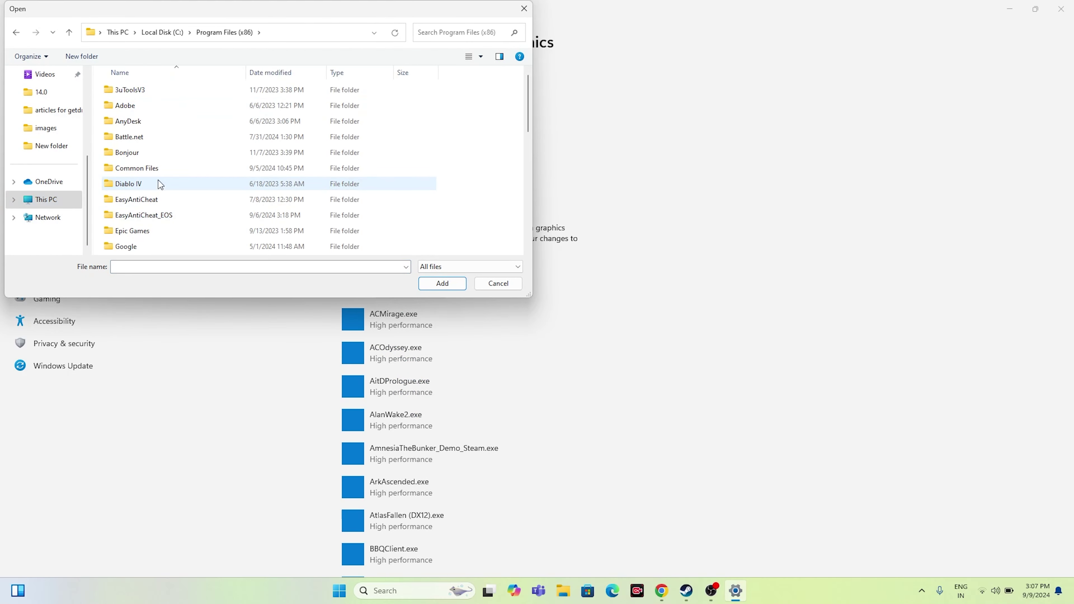
{"action": "scroll", "coordinate": [159, 186], "scroll_direction": "down", "scroll_amount": 7}
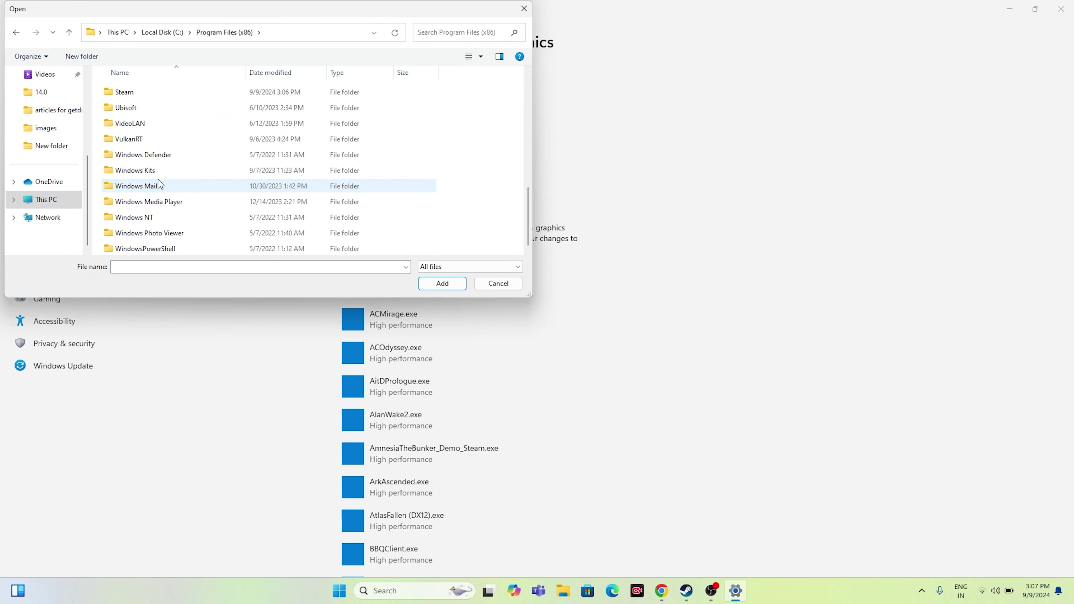
{"action": "double_click", "coordinate": [145, 91]}
{"action": "scroll", "coordinate": [146, 169], "scroll_direction": "down", "scroll_amount": 3}
{"action": "double_click", "coordinate": [145, 186]}
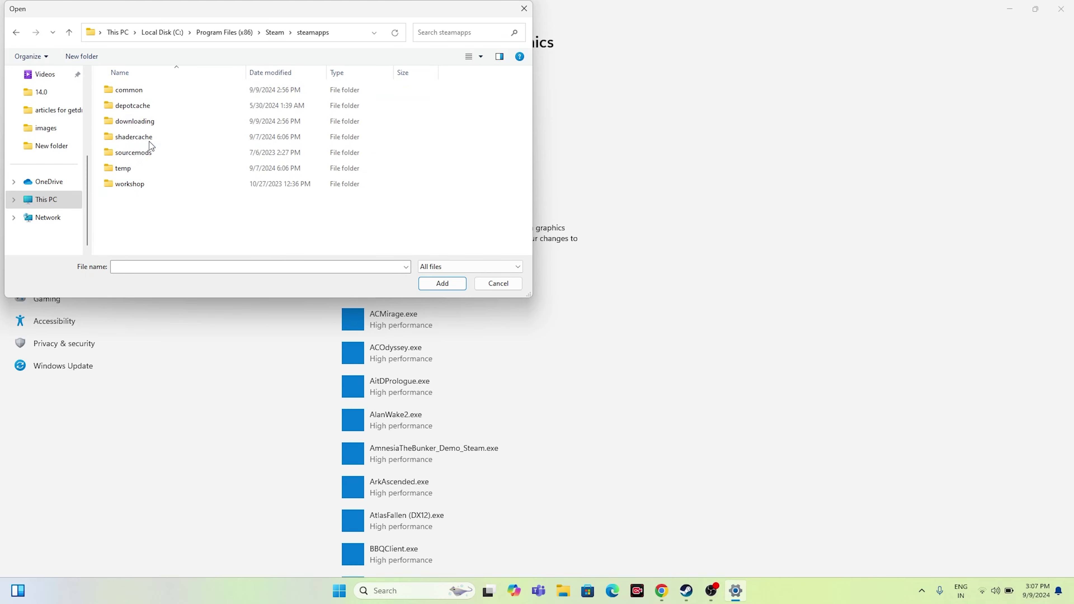
{"action": "double_click", "coordinate": [146, 92]}
Step: Add the Warhammer 40000 Space Marine 2 application from the Space Marine 2 folder to the custom graphics app list
{"action": "scroll", "coordinate": [183, 154], "scroll_direction": "down", "scroll_amount": 10}
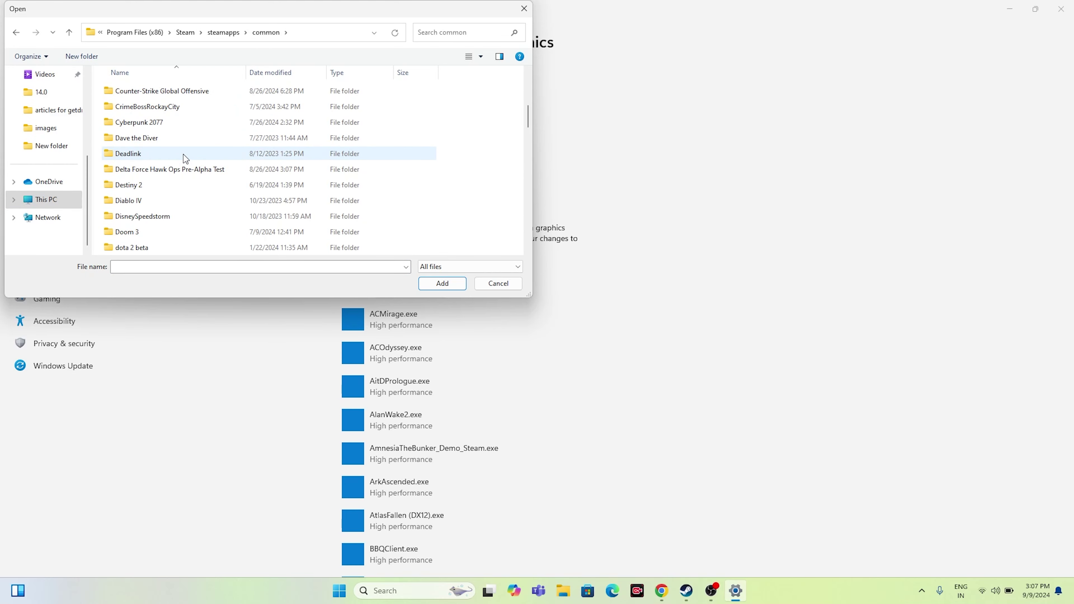
{"action": "scroll", "coordinate": [183, 155], "scroll_direction": "down", "scroll_amount": 6}
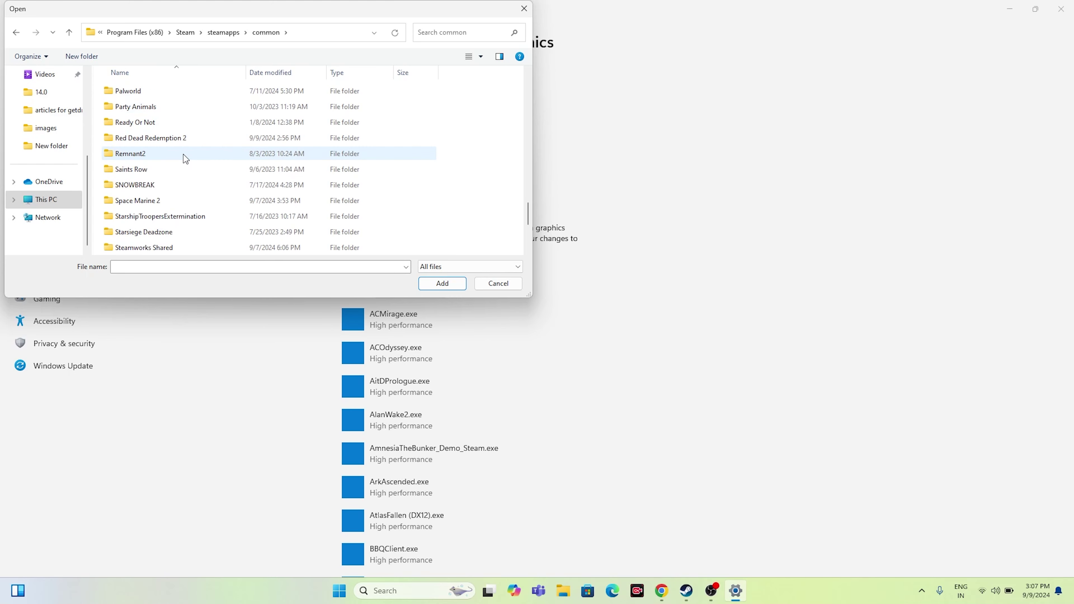
{"action": "left_click", "coordinate": [160, 201]}
{"action": "double_click", "coordinate": [161, 200]}
{"action": "left_click", "coordinate": [164, 154]}
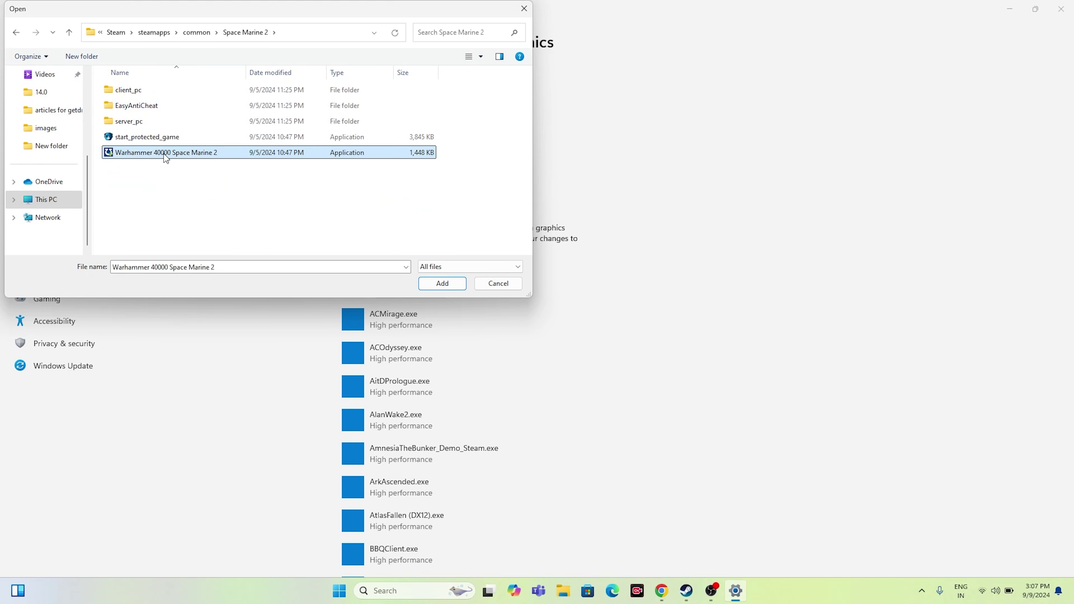
{"action": "left_click", "coordinate": [430, 285]}
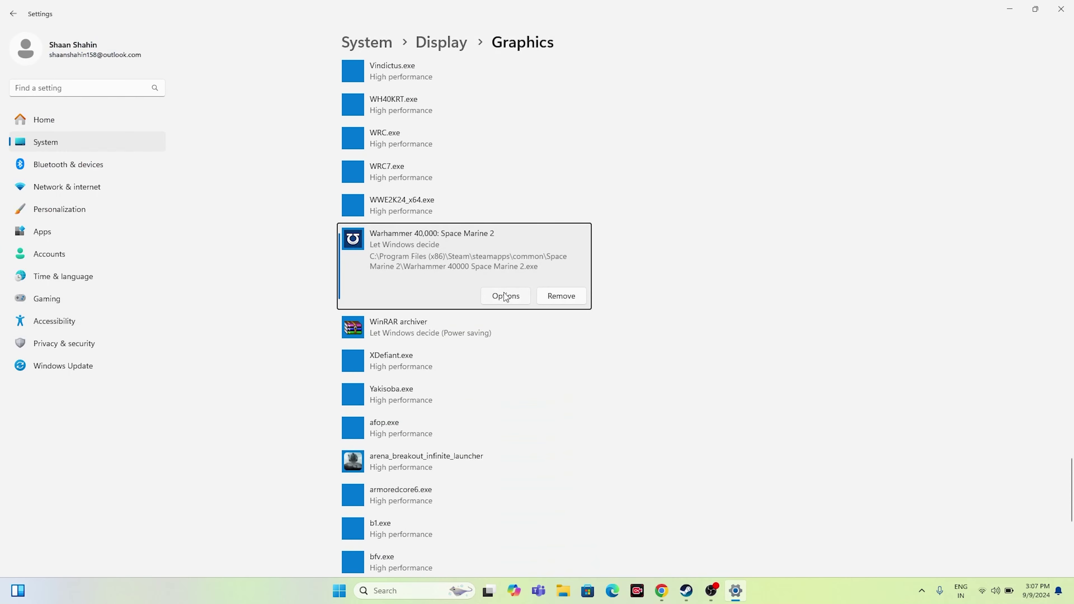
Step: Set the Space Marine 2 graphics preference to High performance, save it, and close Settings
{"action": "left_click", "coordinate": [506, 296]}
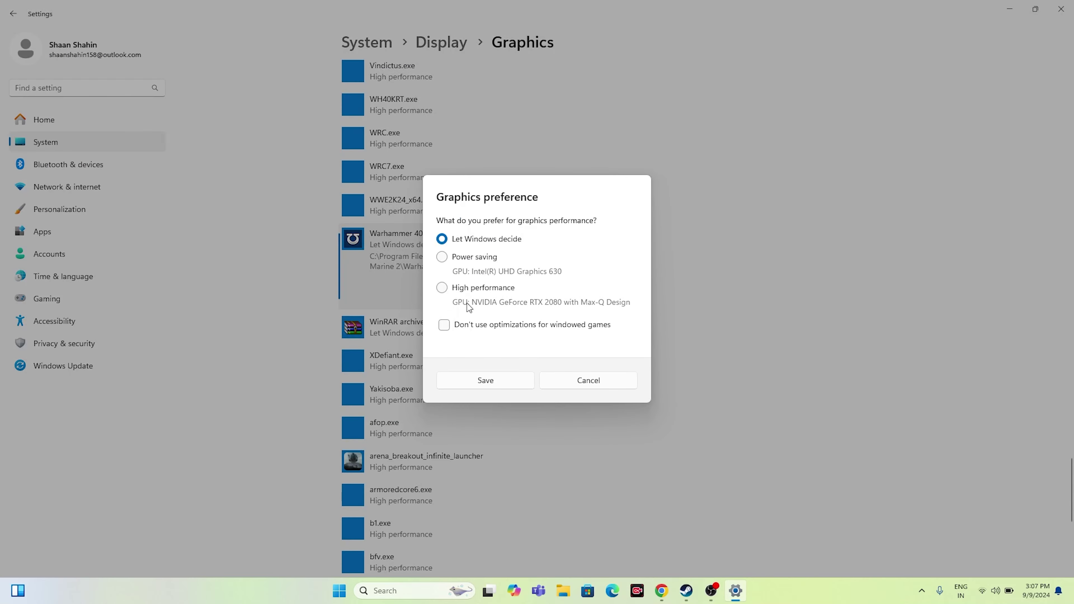
{"action": "left_click", "coordinate": [454, 292]}
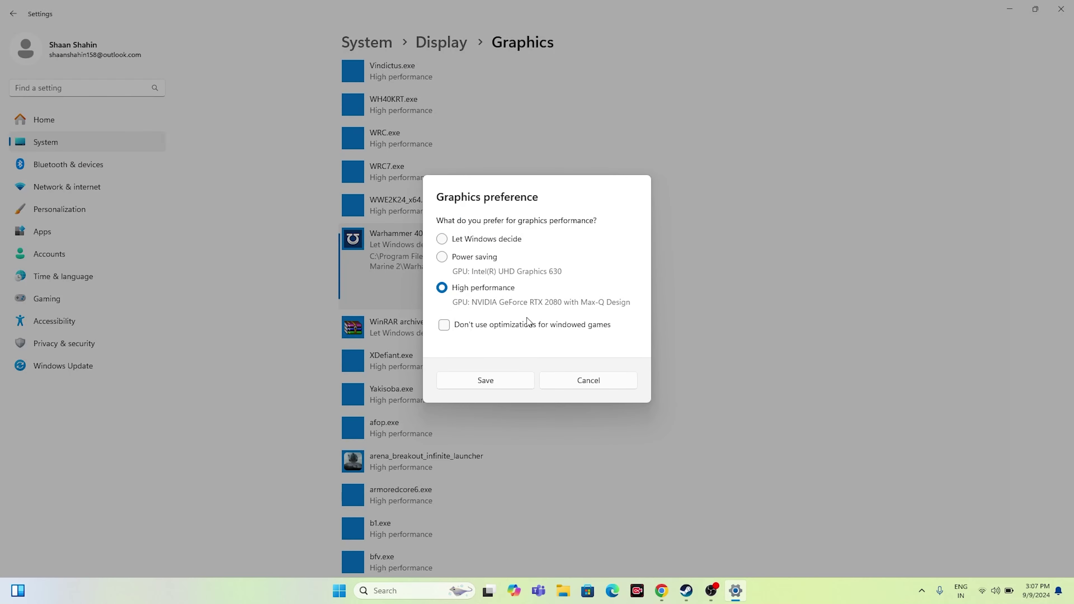
{"action": "left_click", "coordinate": [503, 376]}
{"action": "left_click", "coordinate": [1061, 9]}
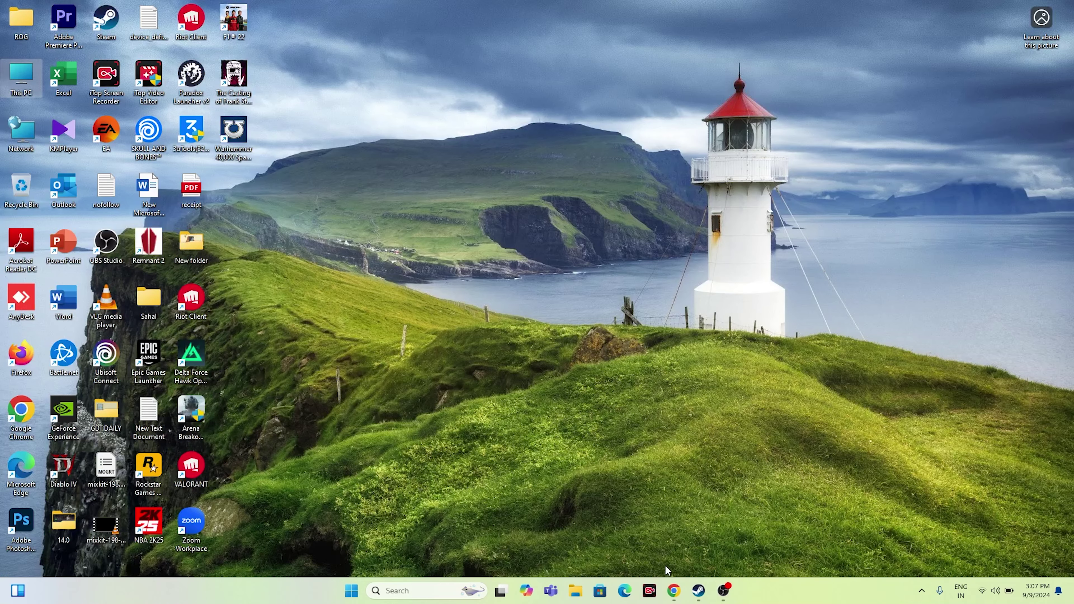
Step: Briefly bring up Steam and minimize it, then search Windows for "view" and open View advanced system settings
{"action": "left_click", "coordinate": [698, 591]}
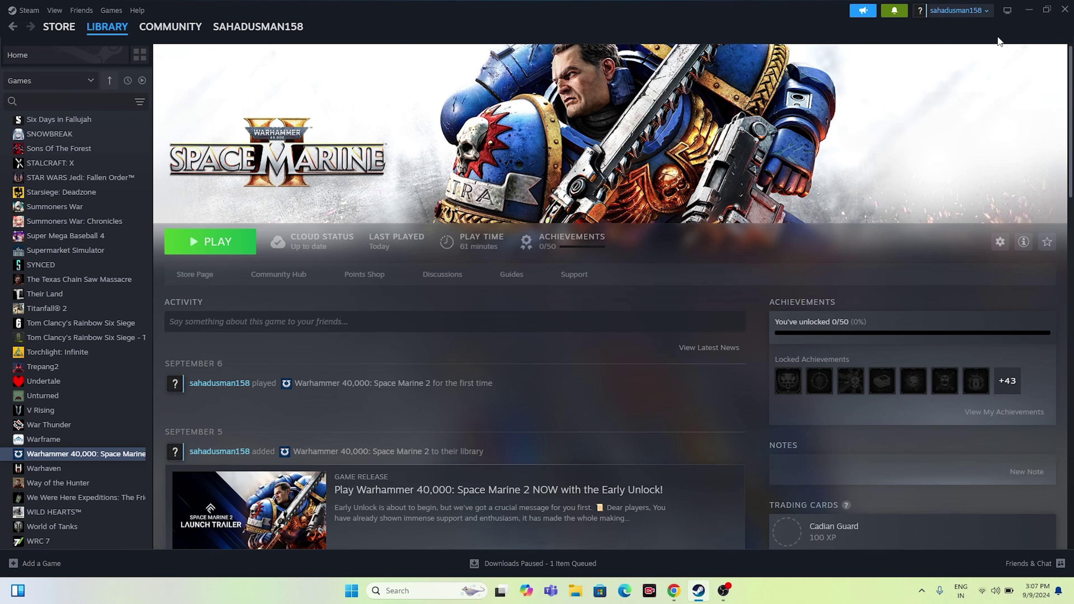
{"action": "left_click", "coordinate": [1029, 9]}
{"action": "left_click", "coordinate": [415, 590]}
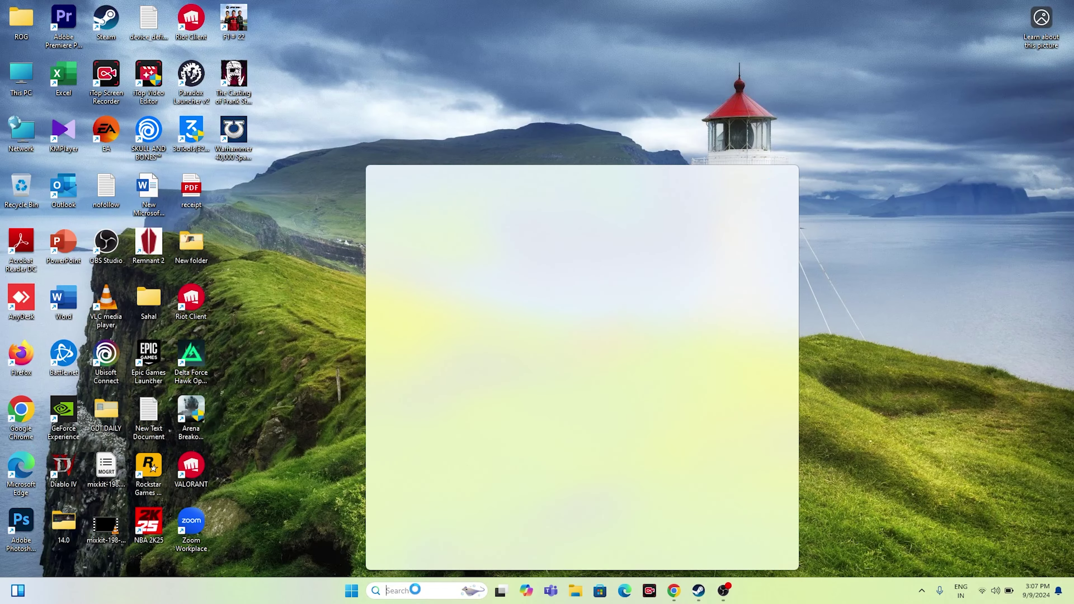
{"action": "type", "text": "view"}
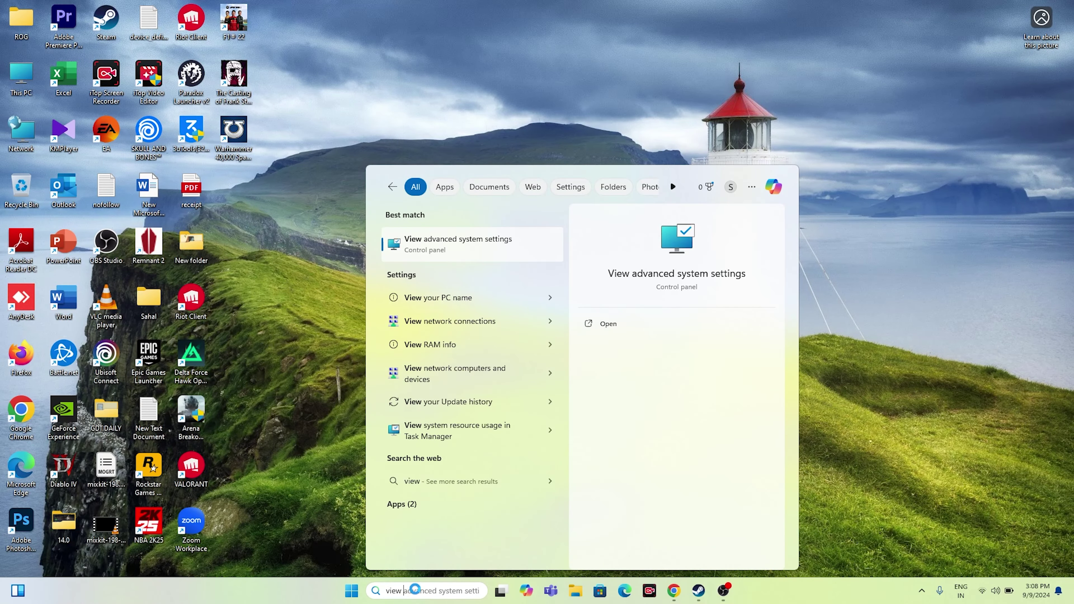
{"action": "left_click", "coordinate": [479, 247]}
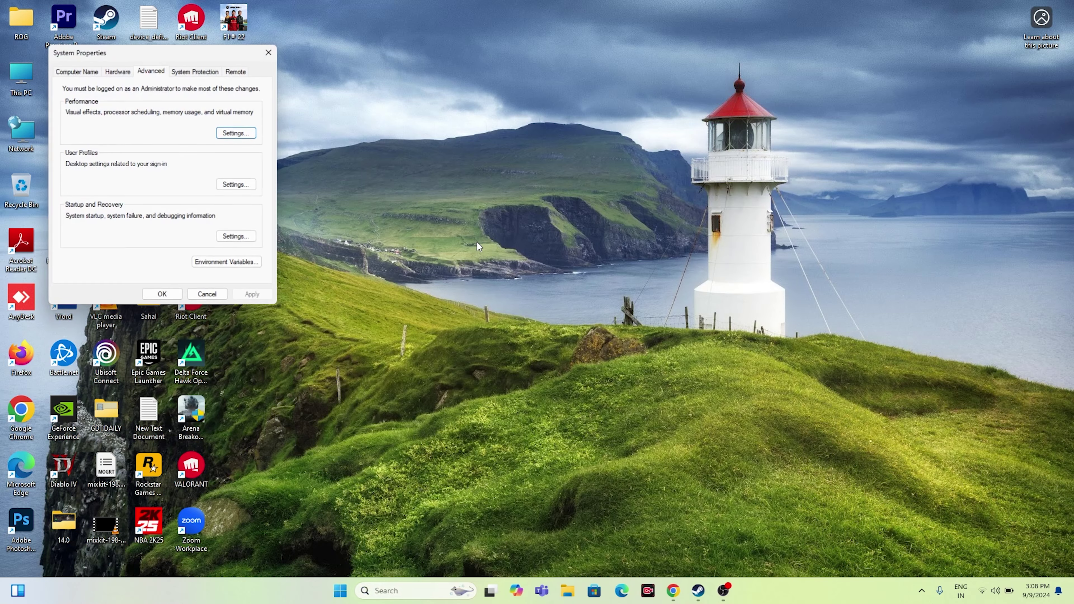
Step: Open the virtual memory settings from the advanced performance options and choose a custom paging file size for drive C:
{"action": "left_click", "coordinate": [236, 133]}
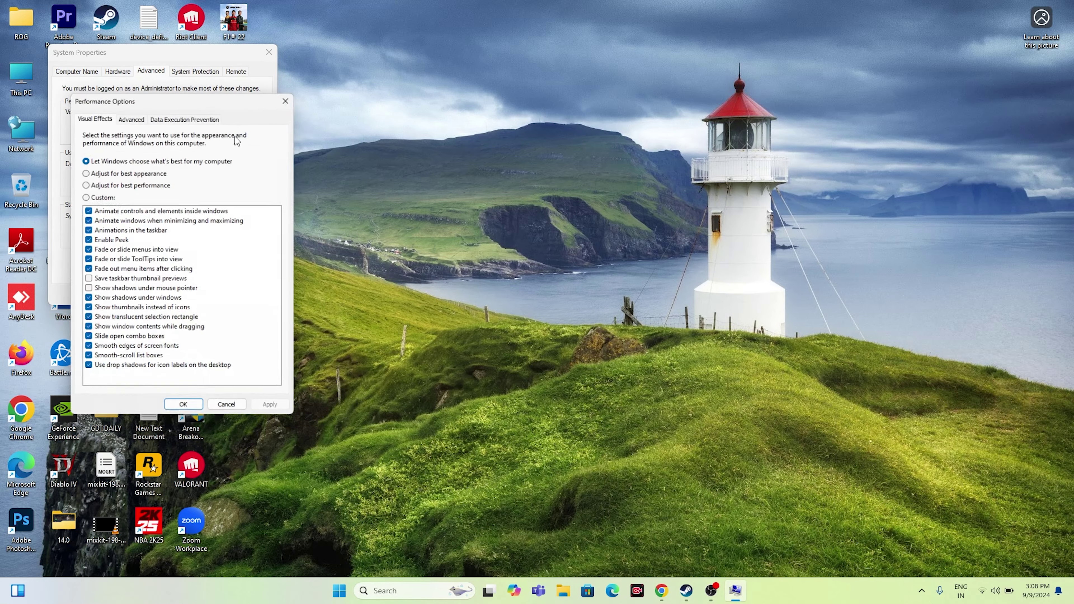
{"action": "left_click", "coordinate": [130, 113]}
{"action": "left_click", "coordinate": [258, 258]}
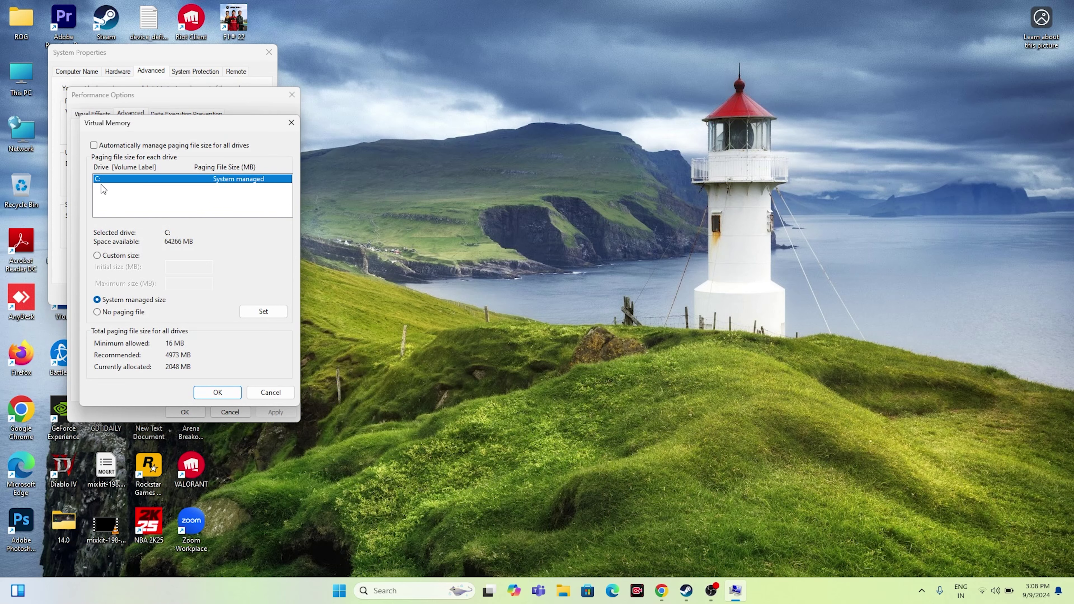
{"action": "left_click", "coordinate": [97, 256]}
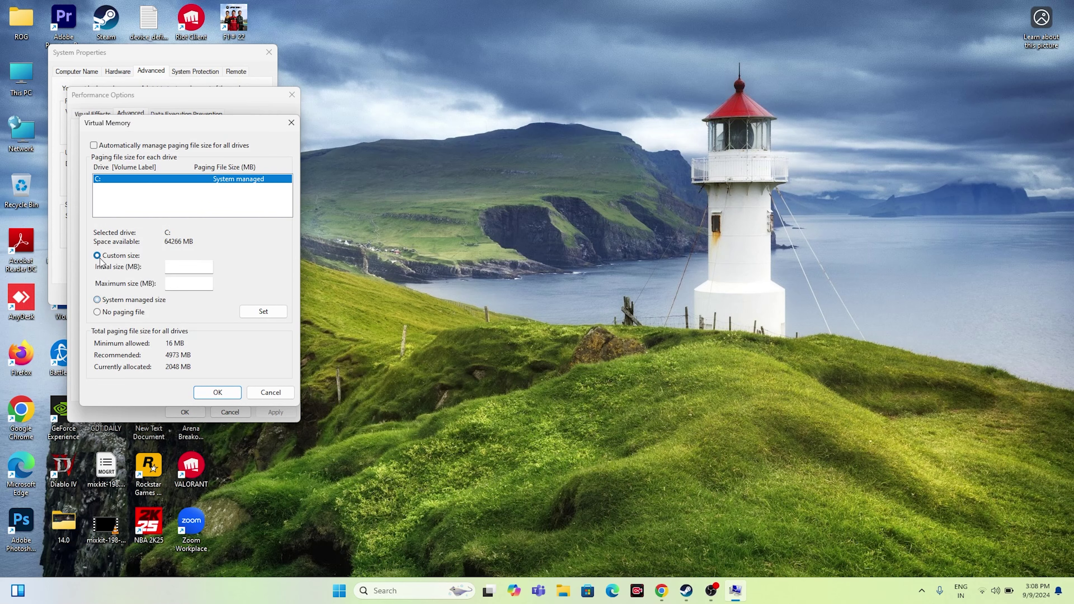
{"action": "left_click", "coordinate": [173, 268]}
Step: Open Calculator alongside the Virtual Memory dialog and calculate 32 × 1024
{"action": "left_click", "coordinate": [402, 590]}
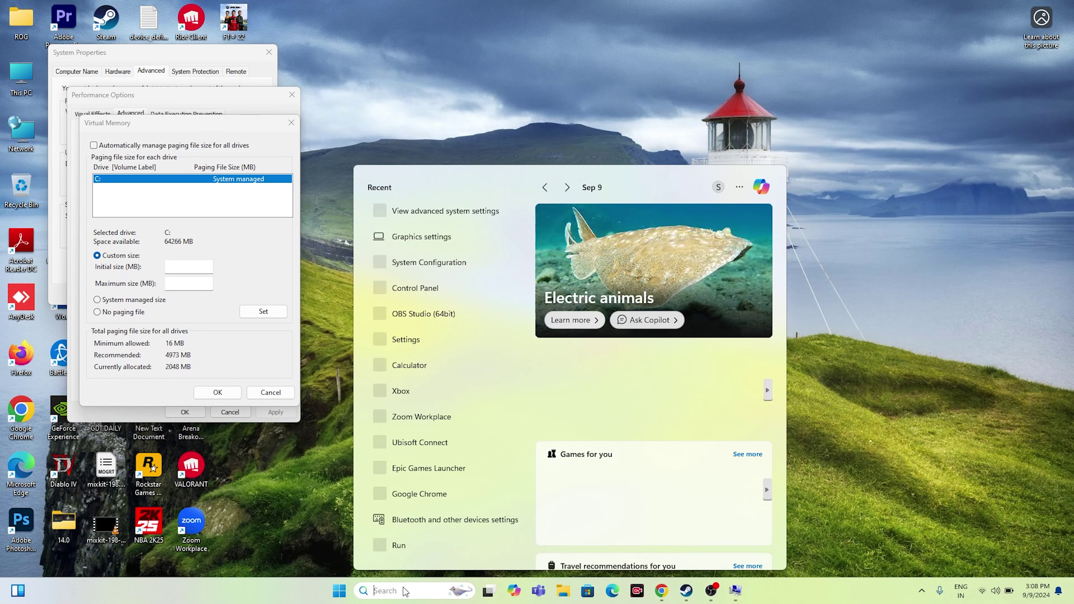
{"action": "left_click", "coordinate": [417, 367]}
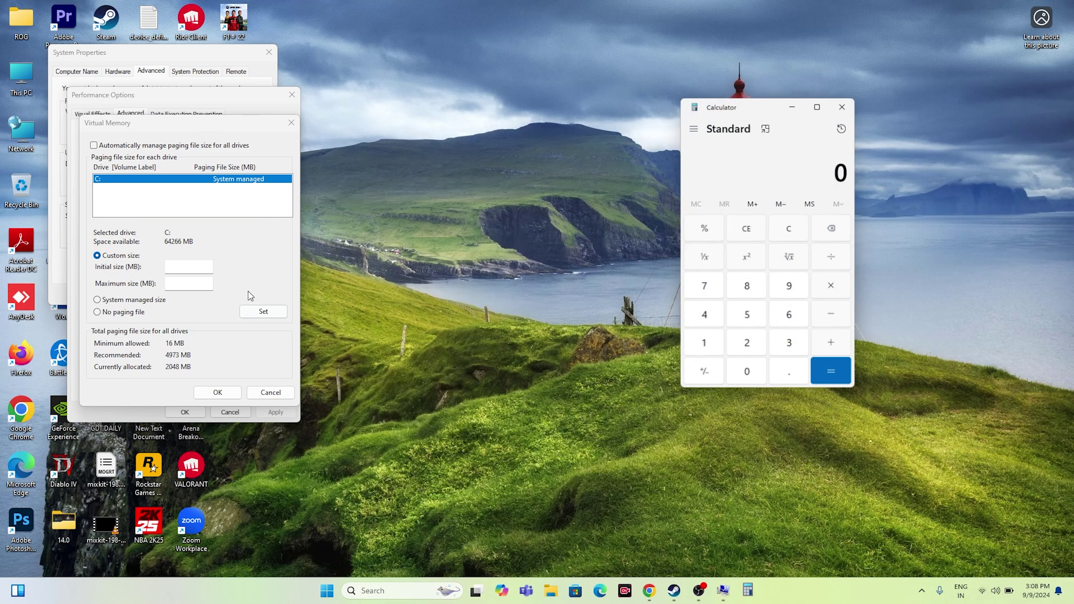
{"action": "left_click", "coordinate": [197, 267]}
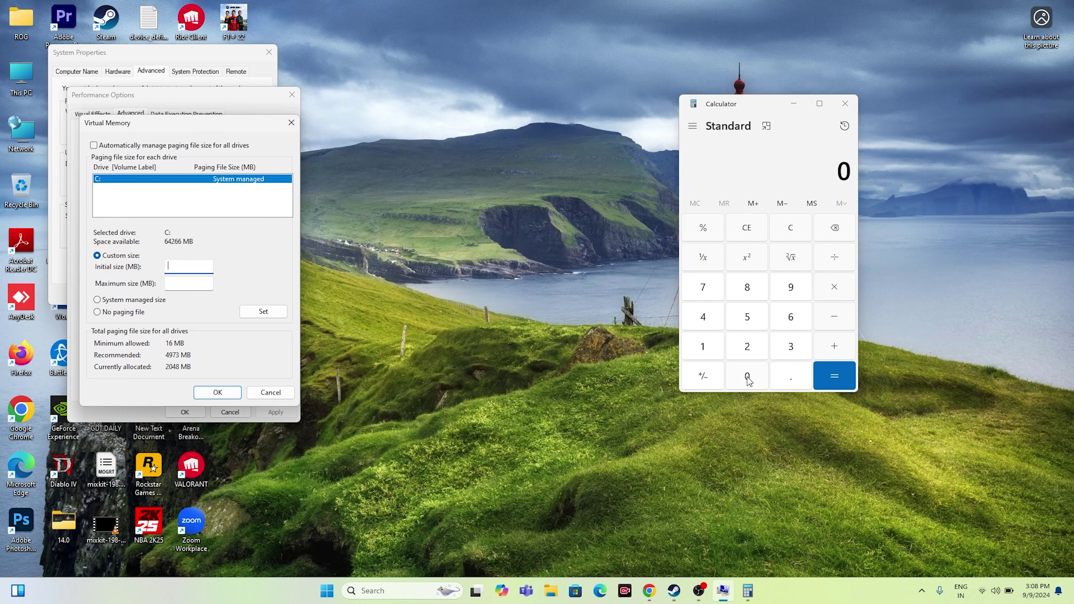
{"action": "left_click", "coordinate": [790, 347]}
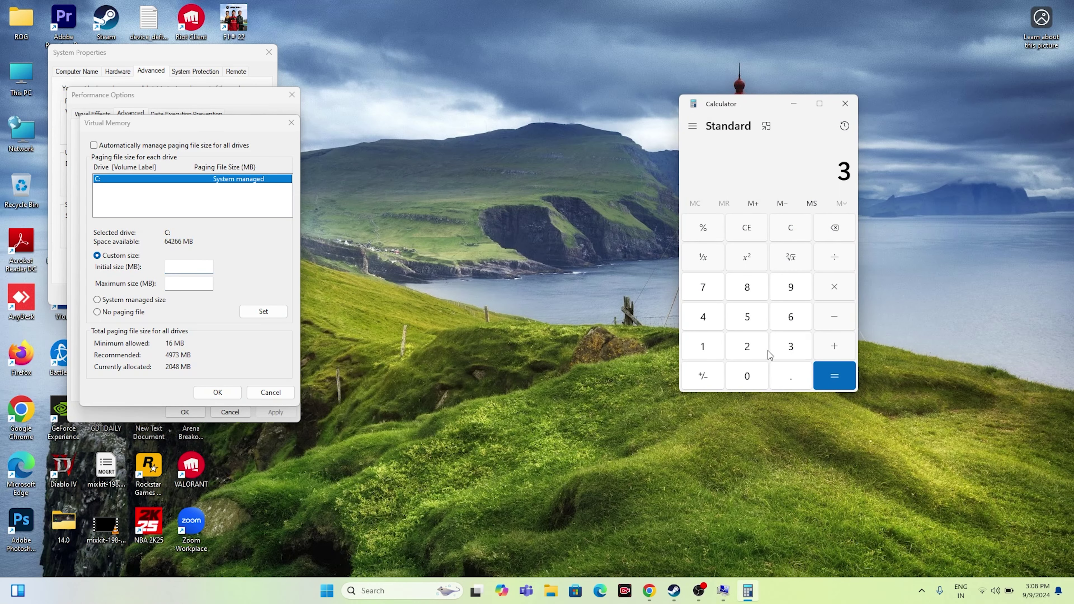
{"action": "key", "text": "2"}
{"action": "left_click", "coordinate": [834, 288]}
{"action": "left_click", "coordinate": [703, 346]}
{"action": "left_click", "coordinate": [746, 376]}
{"action": "left_click", "coordinate": [747, 347]}
{"action": "key", "text": "4"}
{"action": "left_click", "coordinate": [834, 377]}
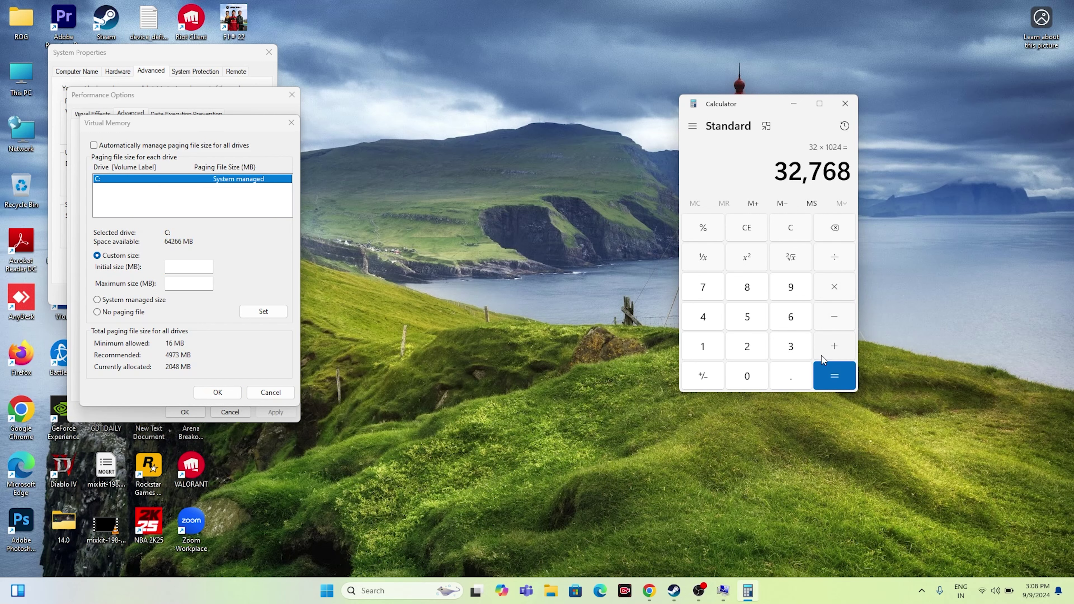
Step: Multiply the result by 1.5 and copy 49,152 into the paging file's initial size
{"action": "left_click", "coordinate": [834, 290]}
{"action": "left_click", "coordinate": [704, 341]}
{"action": "left_click", "coordinate": [803, 381]}
{"action": "left_click", "coordinate": [759, 325]}
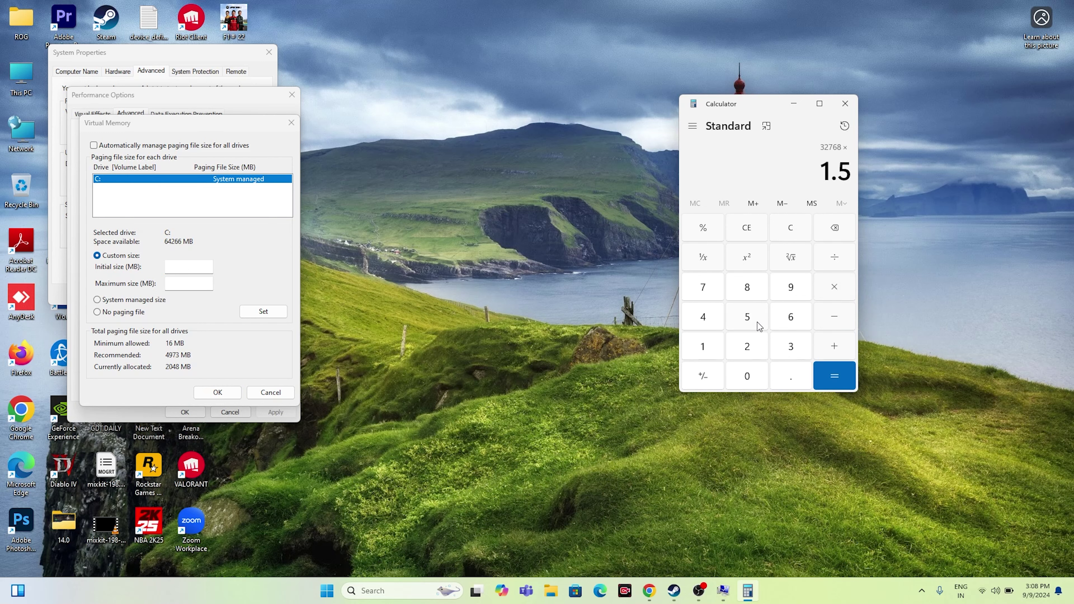
{"action": "left_click", "coordinate": [834, 376]}
{"action": "right_click", "coordinate": [781, 170]}
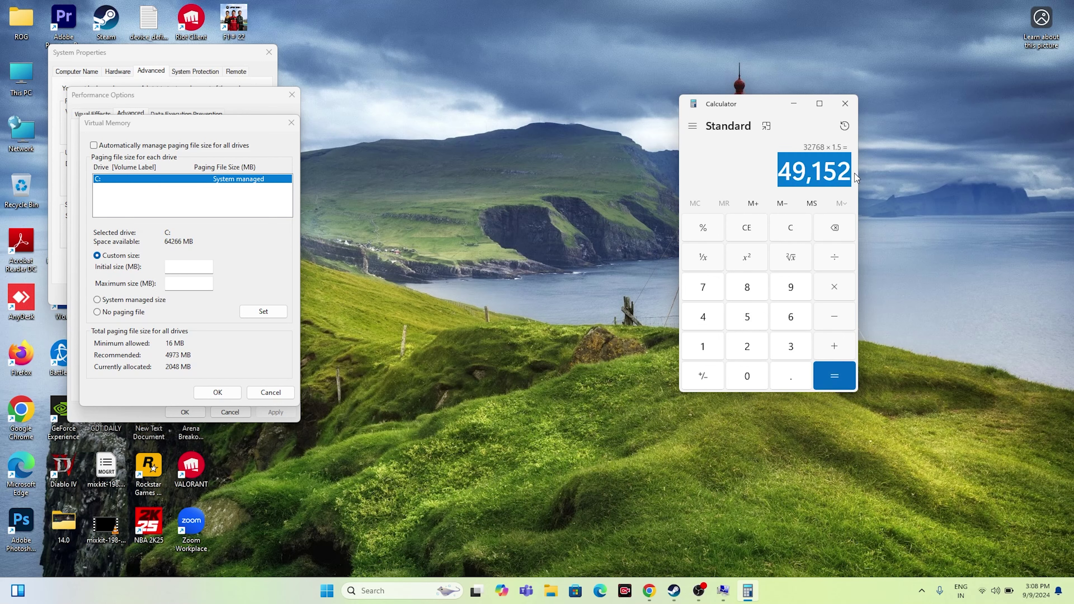
{"action": "left_click", "coordinate": [873, 186]}
{"action": "right_click", "coordinate": [199, 272]}
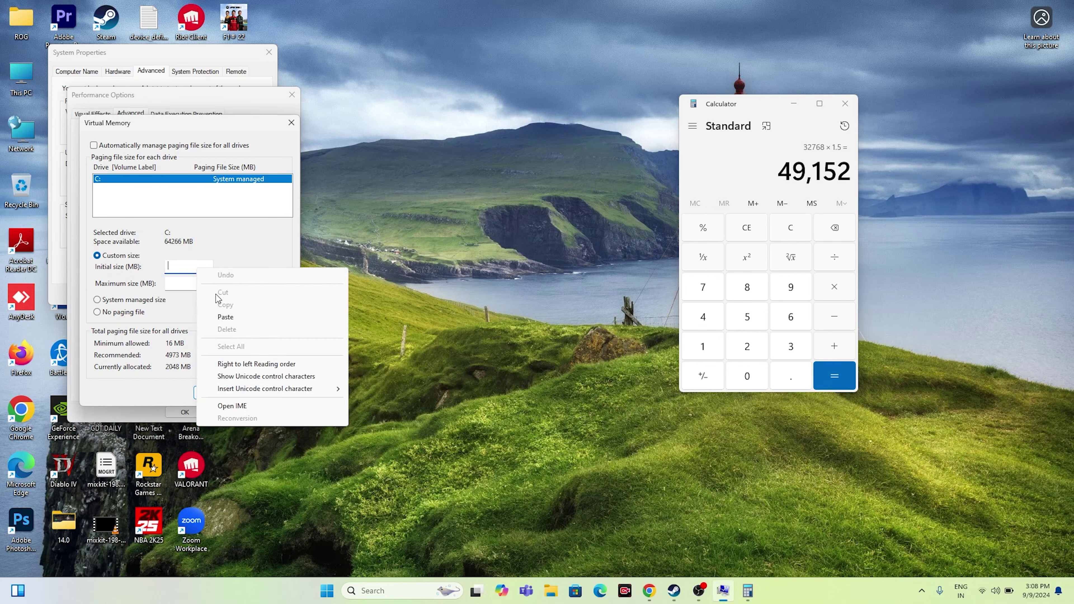
{"action": "left_click", "coordinate": [212, 311]}
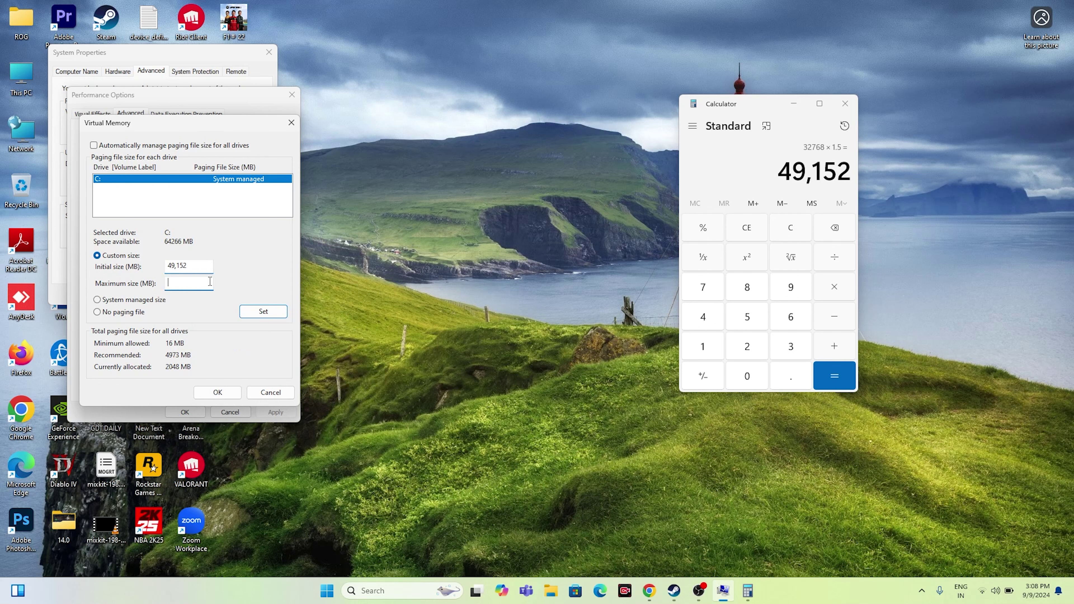
Step: Clear Calculator and calculate 32 × 1024 × 3 for the paging file's maximum size
{"action": "left_click", "coordinate": [741, 234]}
{"action": "left_click", "coordinate": [789, 351]}
{"action": "key", "text": "2"}
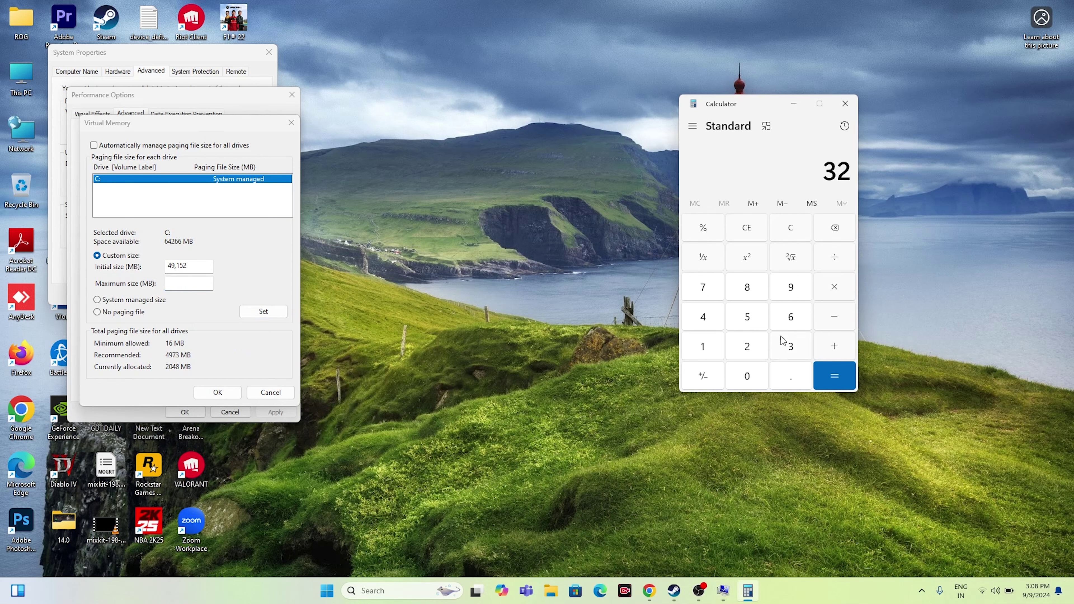
{"action": "key", "text": "asterisk"}
{"action": "left_click", "coordinate": [707, 346]}
{"action": "left_click", "coordinate": [731, 378]}
{"action": "left_click", "coordinate": [740, 356]}
{"action": "left_click", "coordinate": [709, 319]}
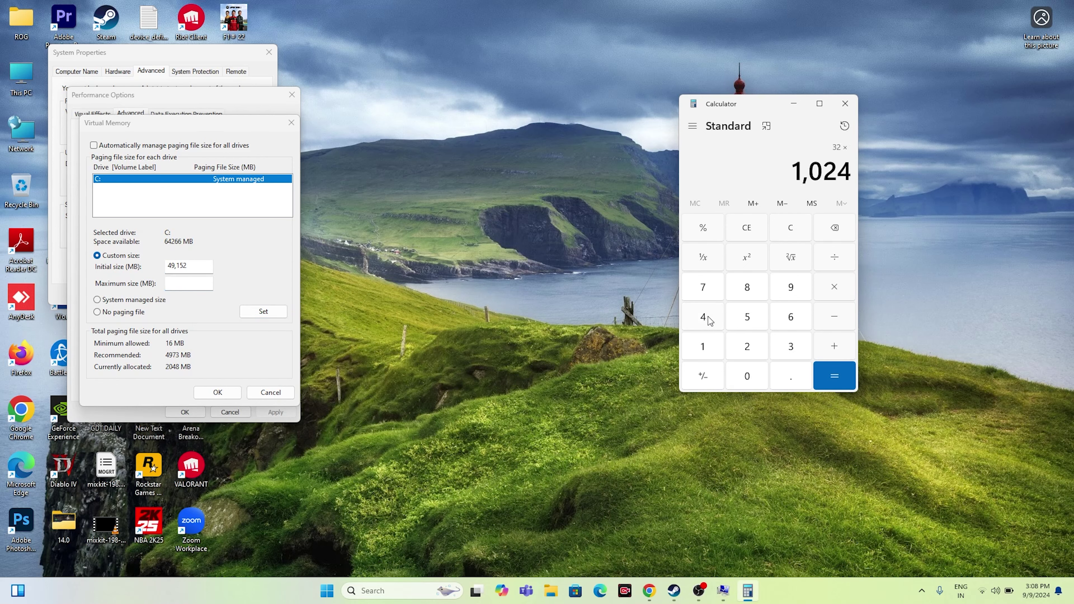
{"action": "left_click", "coordinate": [830, 376]}
{"action": "left_click", "coordinate": [841, 296]}
{"action": "left_click", "coordinate": [799, 350]}
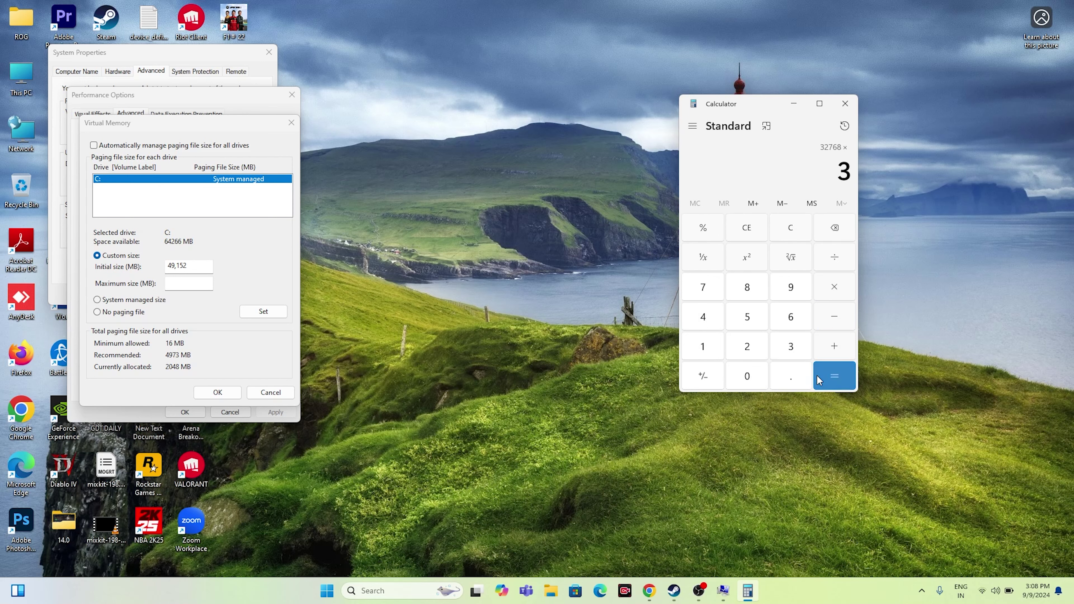
{"action": "left_click", "coordinate": [833, 376]}
Step: Copy the calculated 98,304 into the paging file's maximum size
{"action": "left_click_drag", "start_coordinate": [777, 172], "coordinate": [849, 172]}
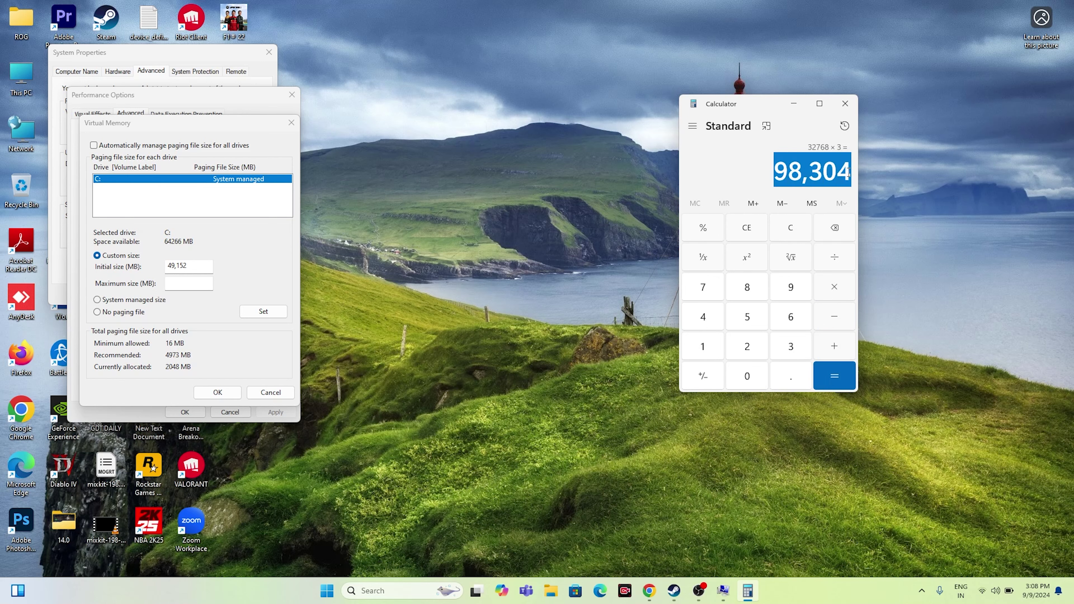
{"action": "right_click", "coordinate": [849, 171]}
{"action": "left_click", "coordinate": [879, 181]}
{"action": "left_click", "coordinate": [187, 286]}
{"action": "right_click", "coordinate": [187, 287]}
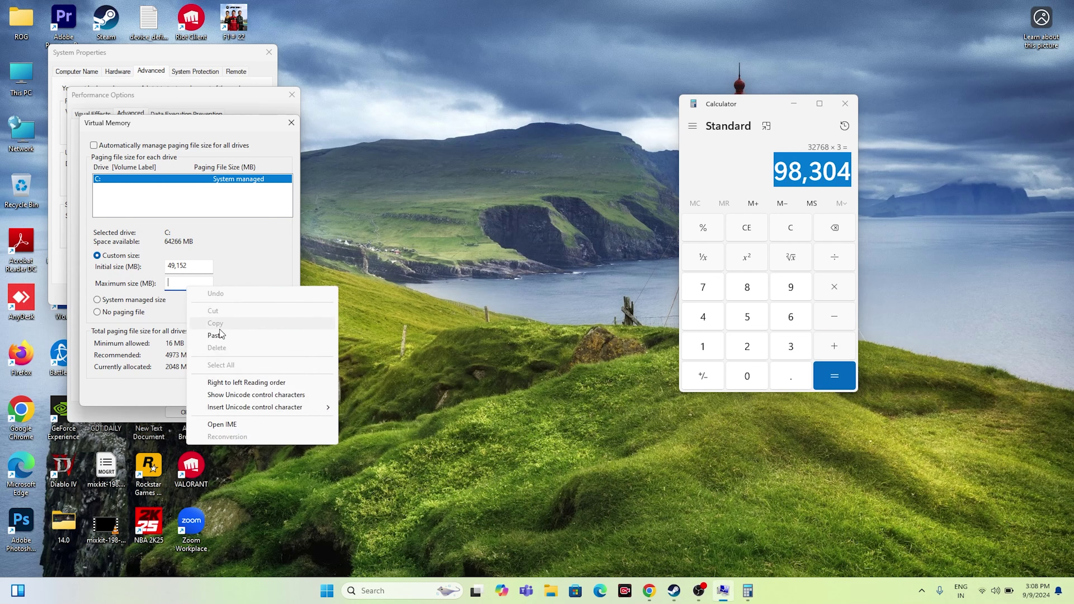
{"action": "left_click", "coordinate": [213, 334]}
Step: Accept the Virtual Memory, Performance Options and System Properties dialogs, and close Calculator
{"action": "left_click", "coordinate": [205, 394]}
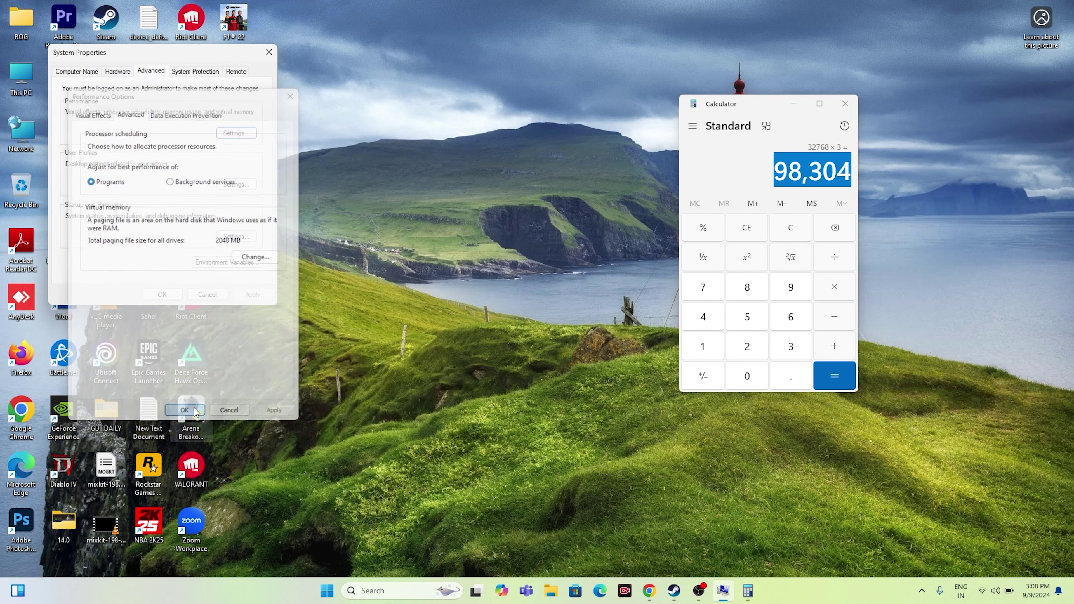
{"action": "left_click", "coordinate": [185, 412]}
{"action": "left_click", "coordinate": [160, 293]}
{"action": "left_click", "coordinate": [837, 111]}
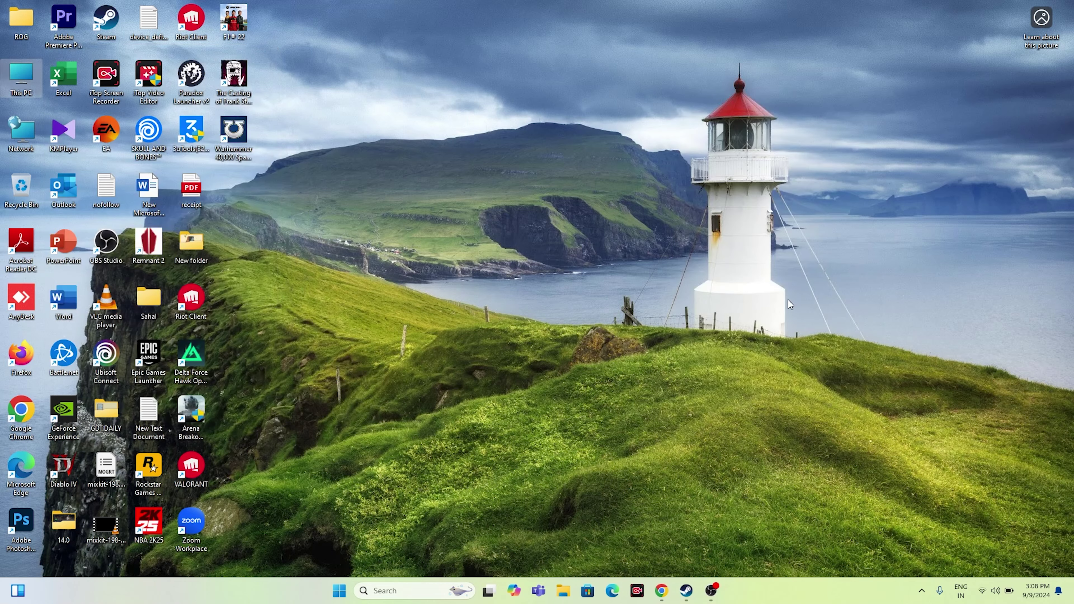
Step: Briefly bring up Steam and minimize it, then view the Windows Update page in Settings and close Settings
{"action": "left_click", "coordinate": [699, 591]}
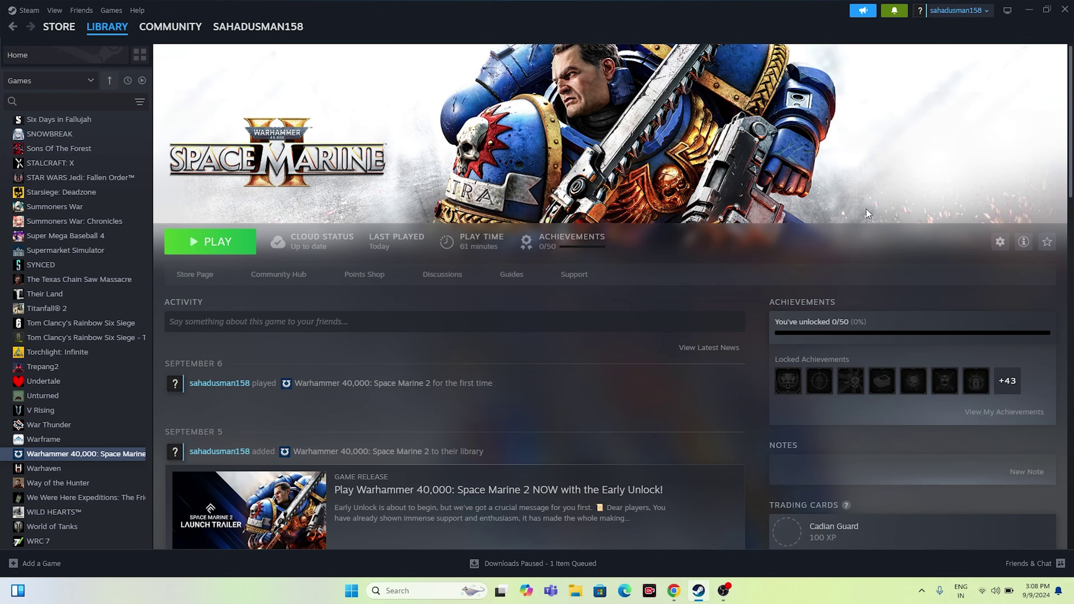
{"action": "left_click", "coordinate": [1029, 9]}
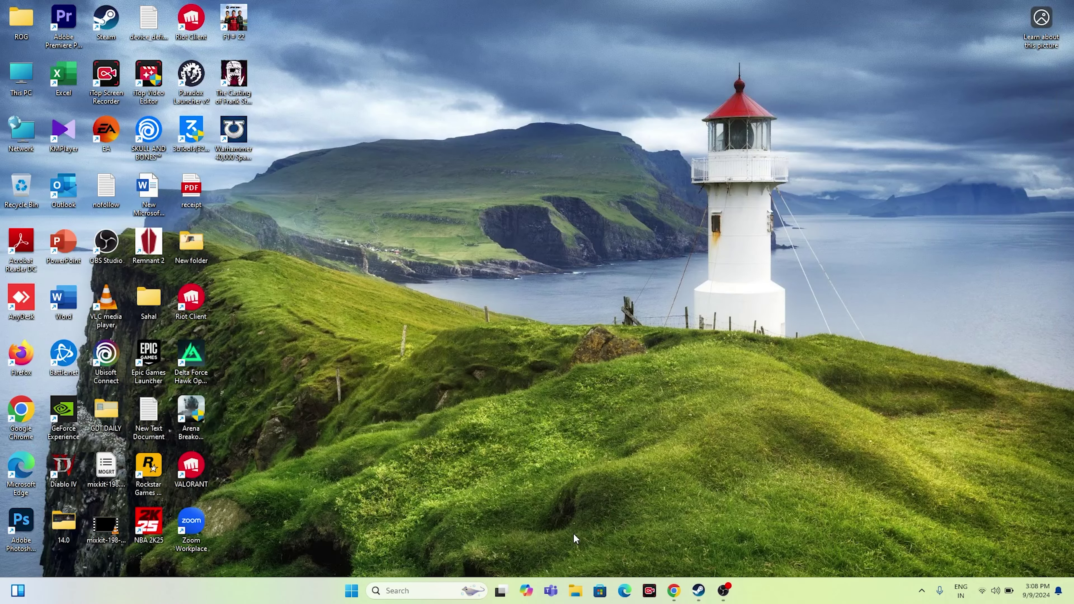
{"action": "left_click", "coordinate": [397, 591]}
{"action": "left_click", "coordinate": [423, 333]}
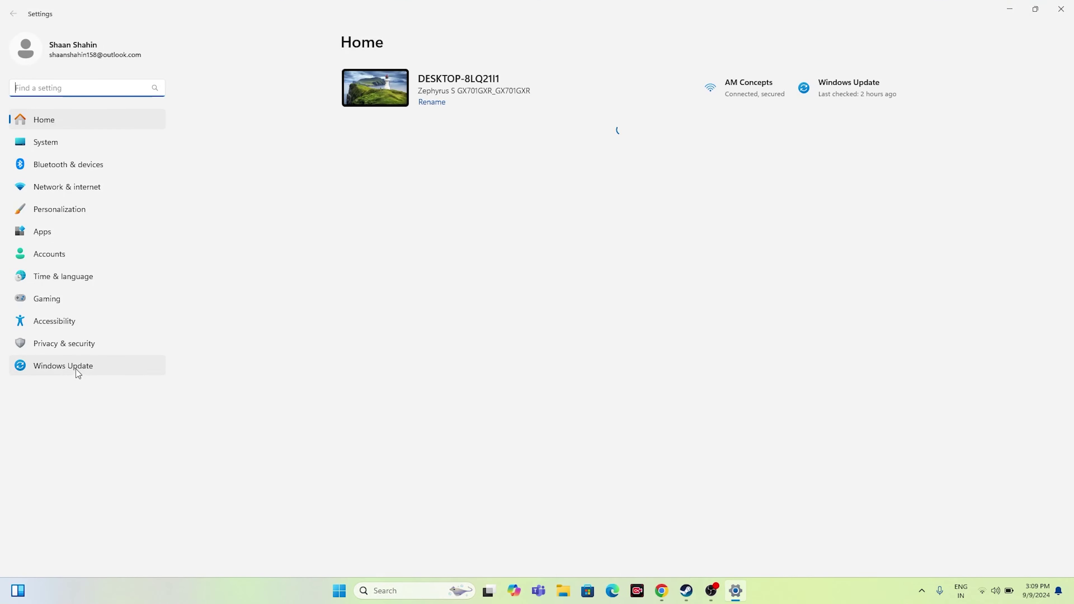
{"action": "left_click", "coordinate": [77, 366]}
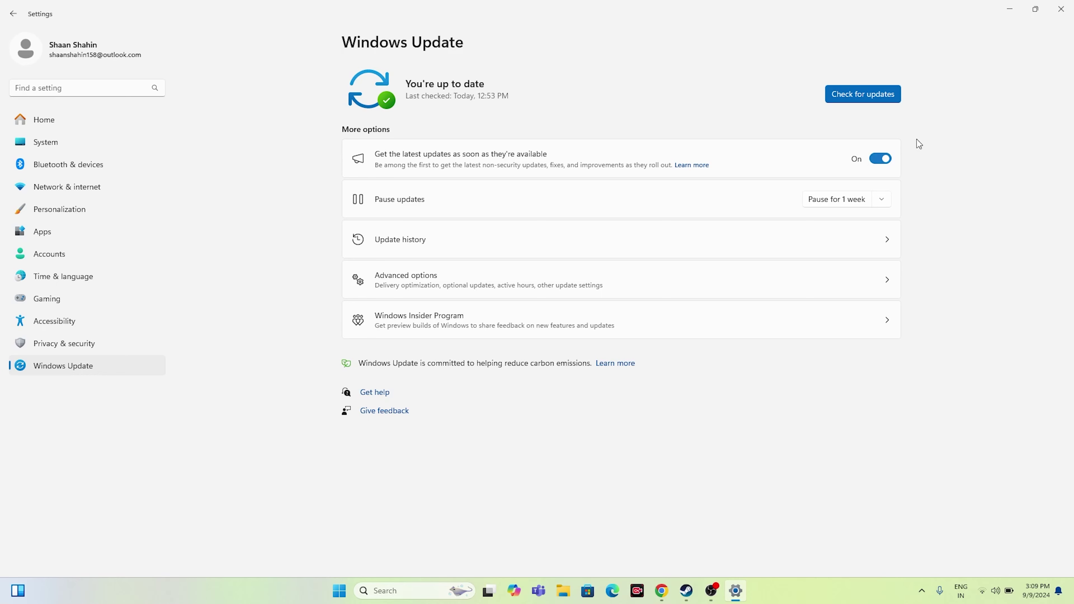
{"action": "left_click", "coordinate": [1061, 9]}
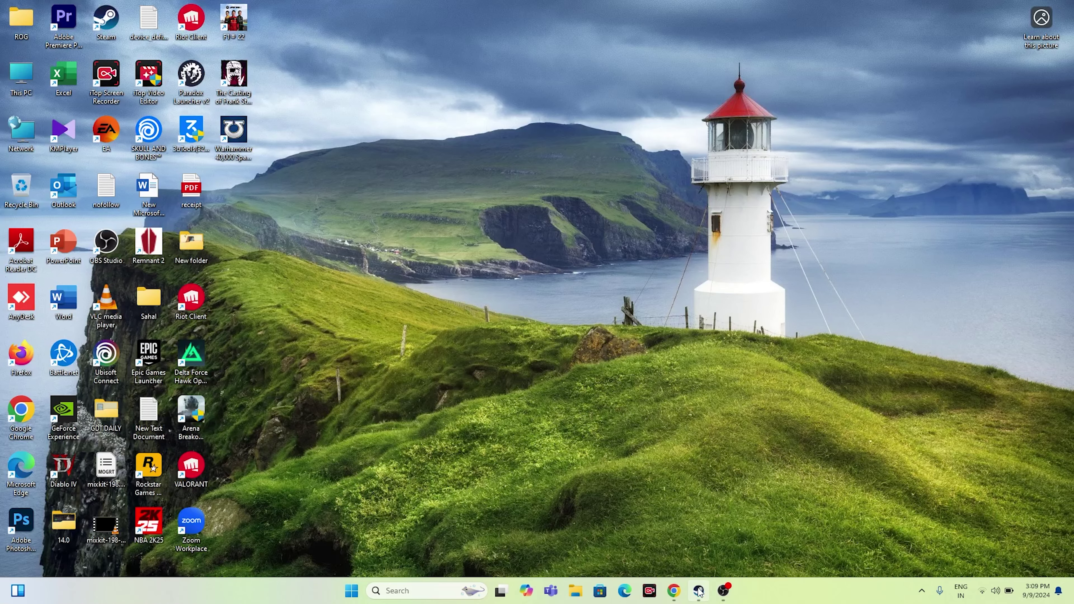
Step: Switch to Chrome, look over the NVIDIA GeForce Drivers page, and show the AMD Drivers and Support page
{"action": "left_click", "coordinate": [698, 590]}
{"action": "left_click", "coordinate": [674, 590]}
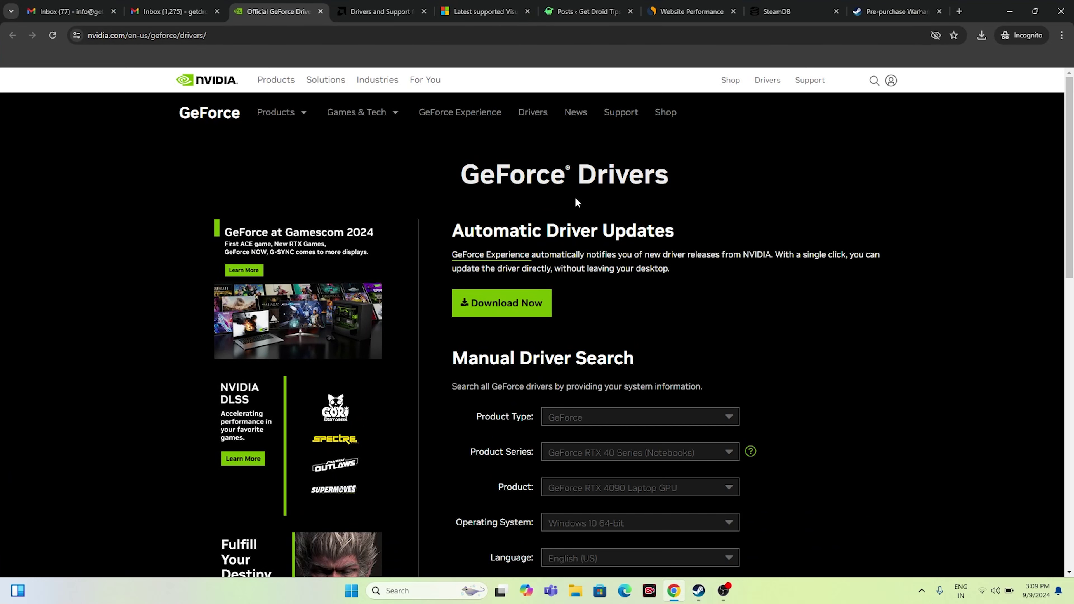
{"action": "scroll", "coordinate": [863, 275], "scroll_direction": "down", "scroll_amount": 5}
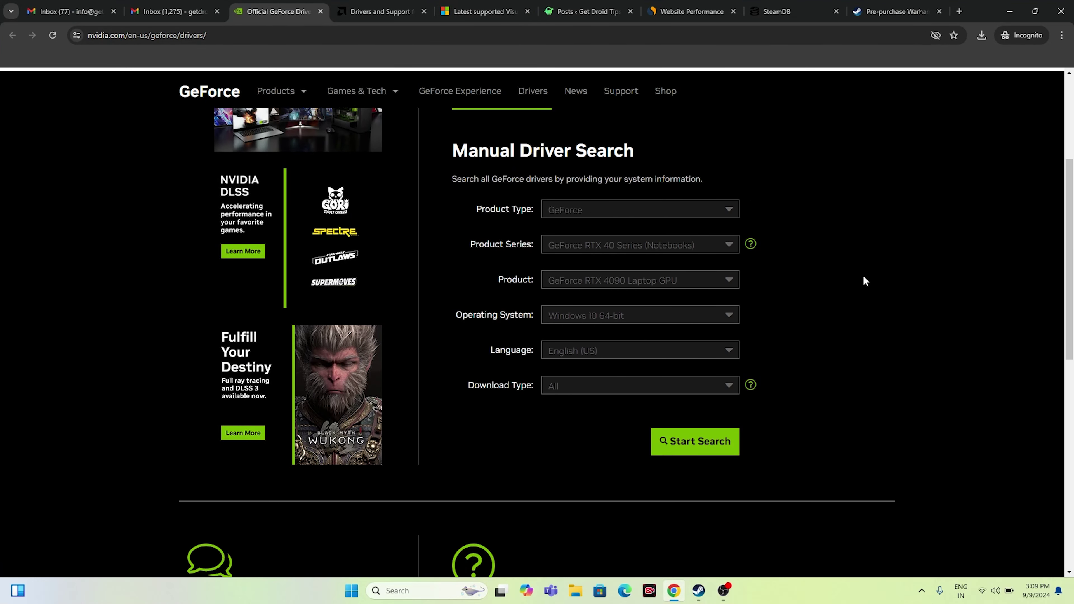
{"action": "scroll", "coordinate": [863, 275], "scroll_direction": "up", "scroll_amount": 5}
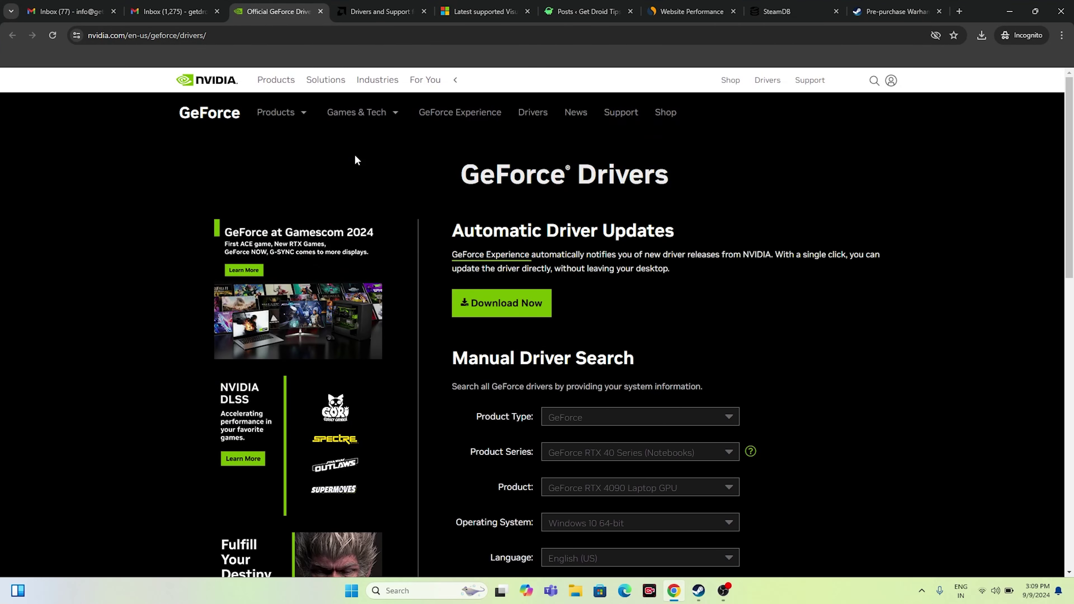
{"action": "left_click", "coordinate": [390, 5]}
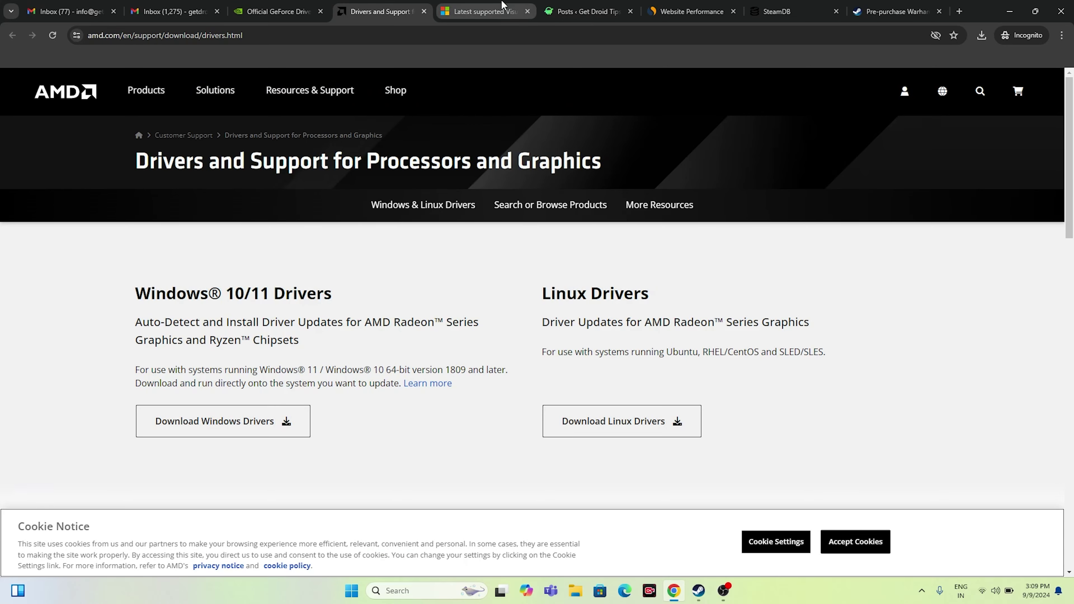
{"action": "left_click", "coordinate": [480, 8]}
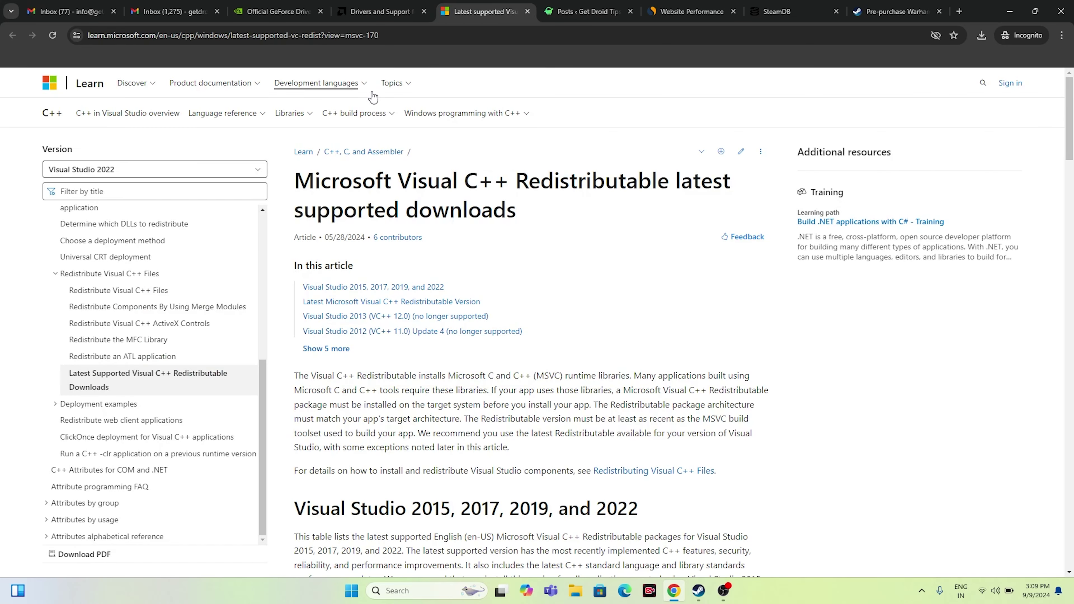
{"action": "left_click", "coordinate": [275, 10]}
{"action": "left_click", "coordinate": [53, 5]}
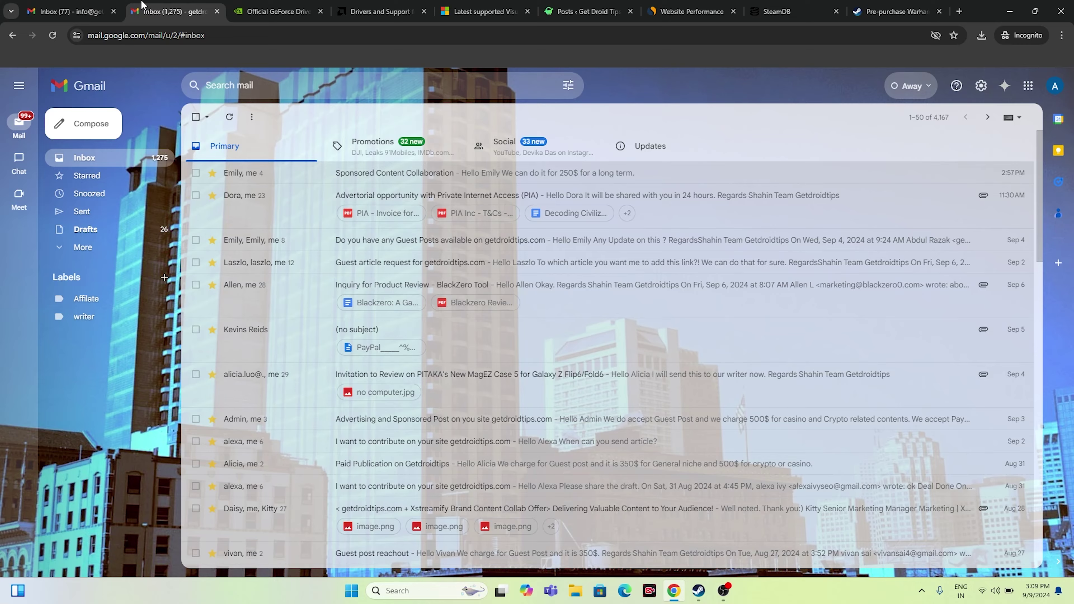
{"action": "left_click", "coordinate": [144, 9]}
Step: In NVIDIA's Manual Driver Search, select product type GeForce, series GeForce RTX 40 Series (Notebooks) and product GeForce RTX 4090 Laptop GPU
{"action": "left_click", "coordinate": [274, 10]}
{"action": "scroll", "coordinate": [666, 248], "scroll_direction": "down", "scroll_amount": 4}
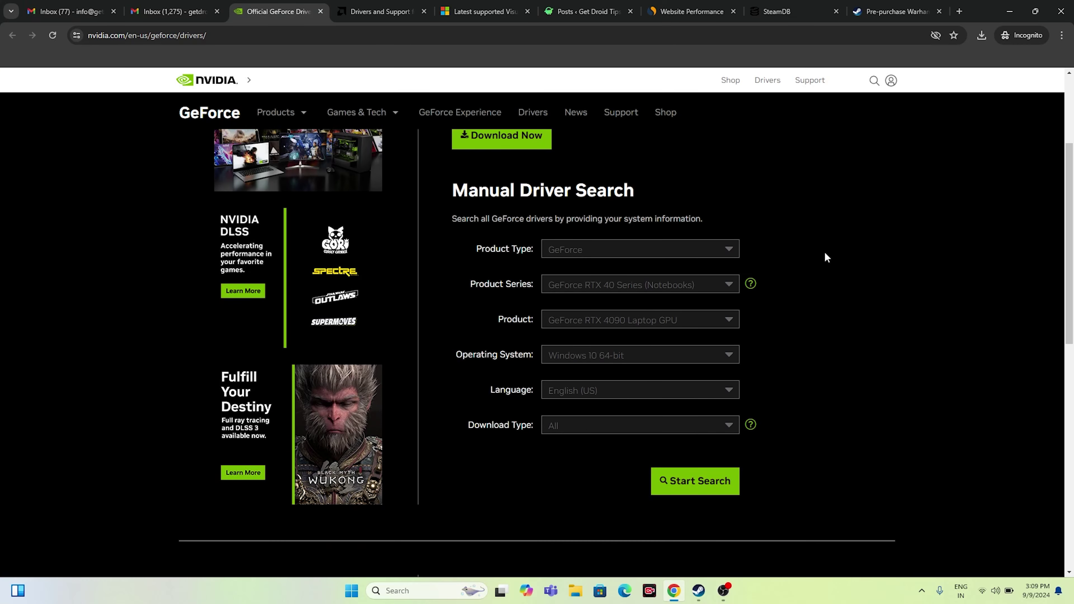
{"action": "left_click", "coordinate": [601, 249]}
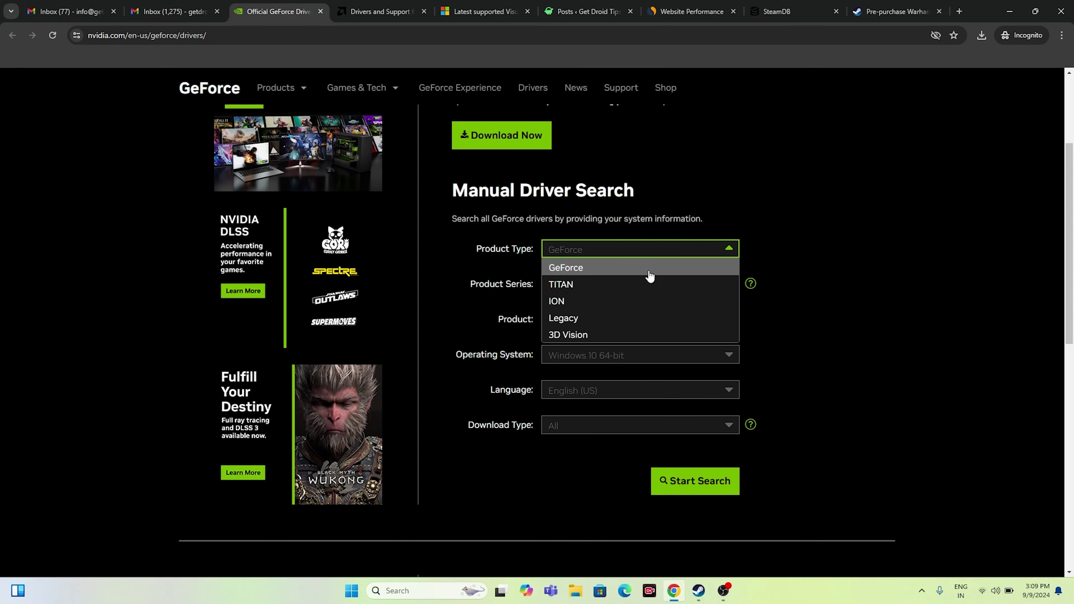
{"action": "left_click", "coordinate": [594, 270]}
{"action": "left_click", "coordinate": [614, 286]}
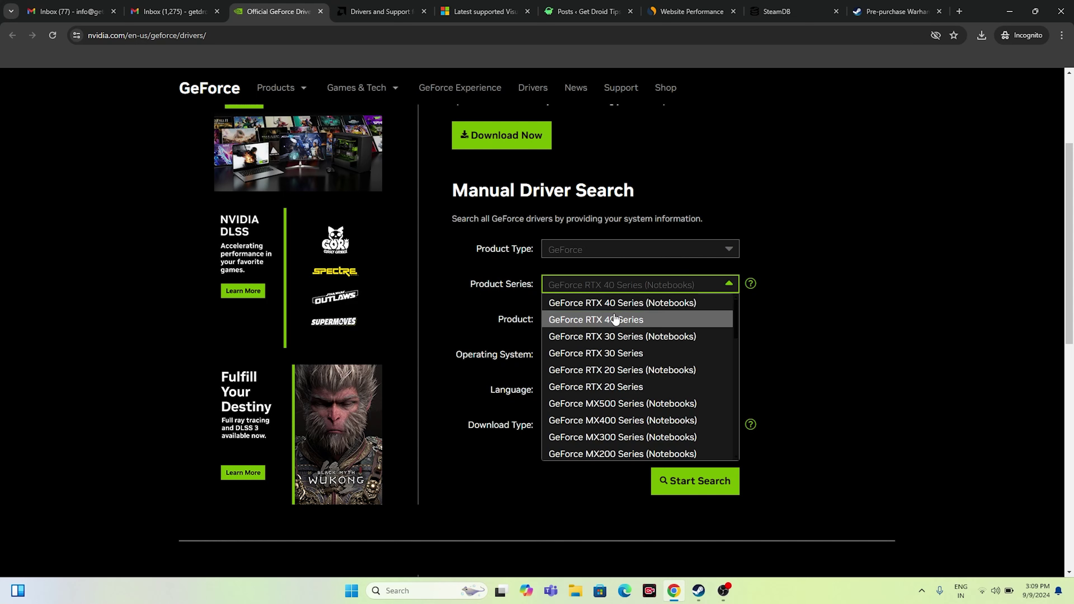
{"action": "left_click", "coordinate": [638, 308]}
{"action": "left_click", "coordinate": [605, 320]}
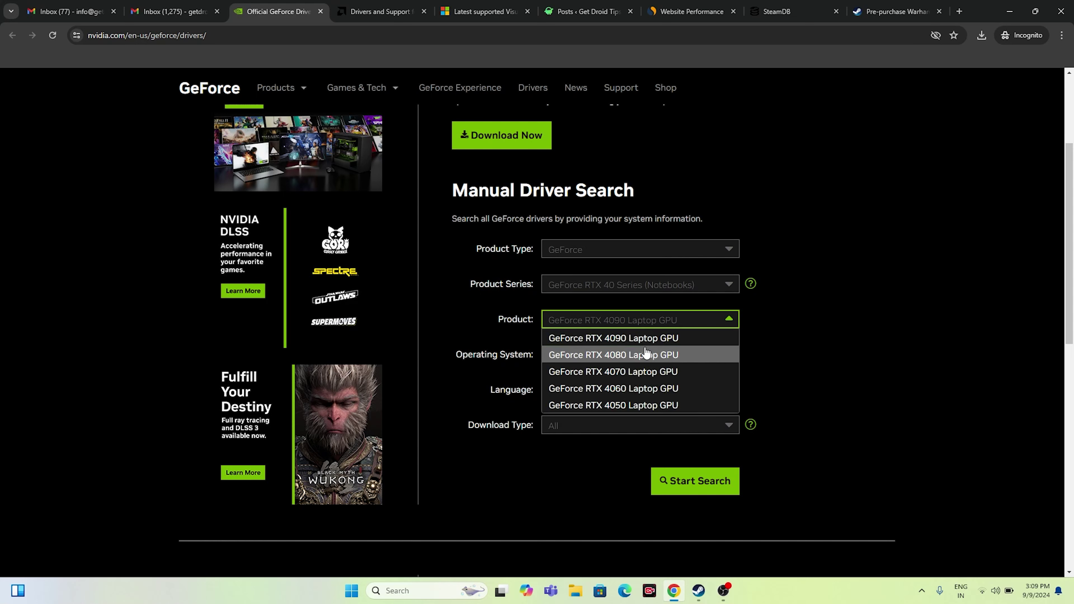
{"action": "left_click", "coordinate": [635, 338]}
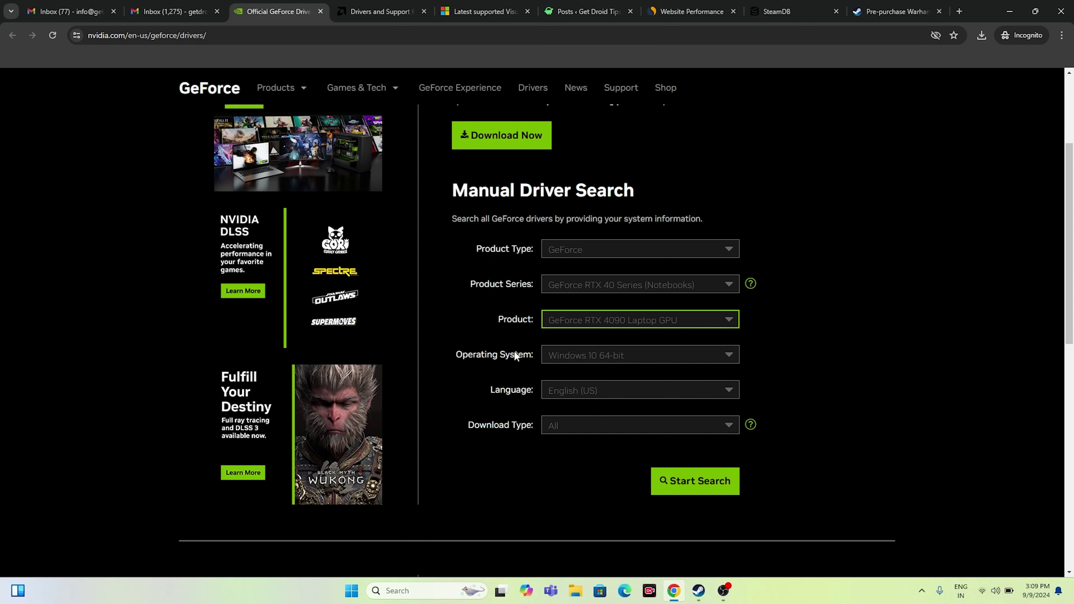
Step: Set the driver search's operating system to Windows 11, keep the language English (US), and run the search
{"action": "left_click", "coordinate": [586, 359]}
{"action": "left_click", "coordinate": [609, 390]}
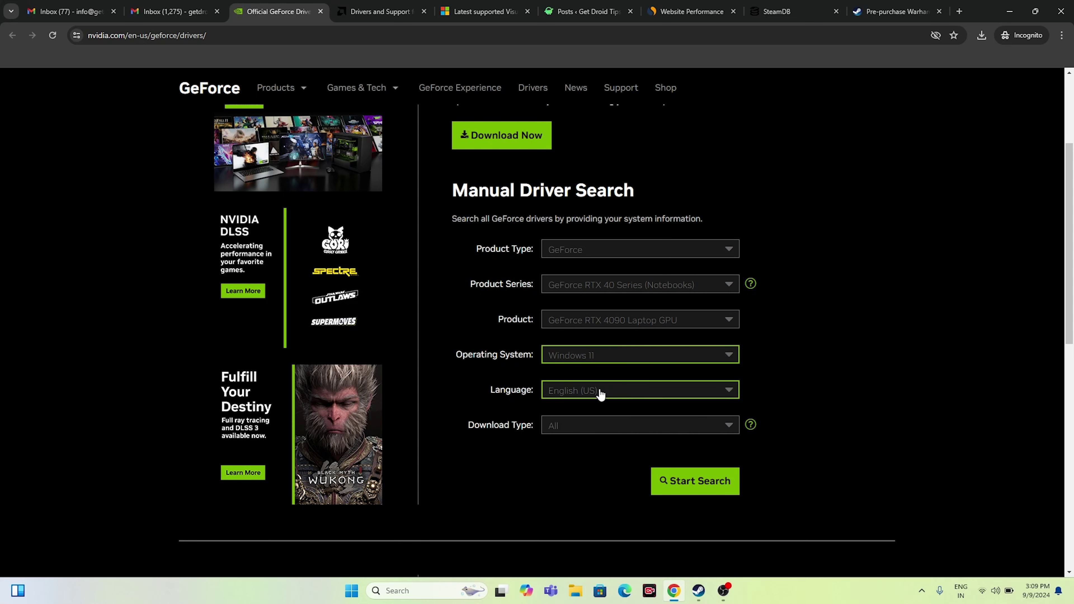
{"action": "left_click", "coordinate": [698, 480]}
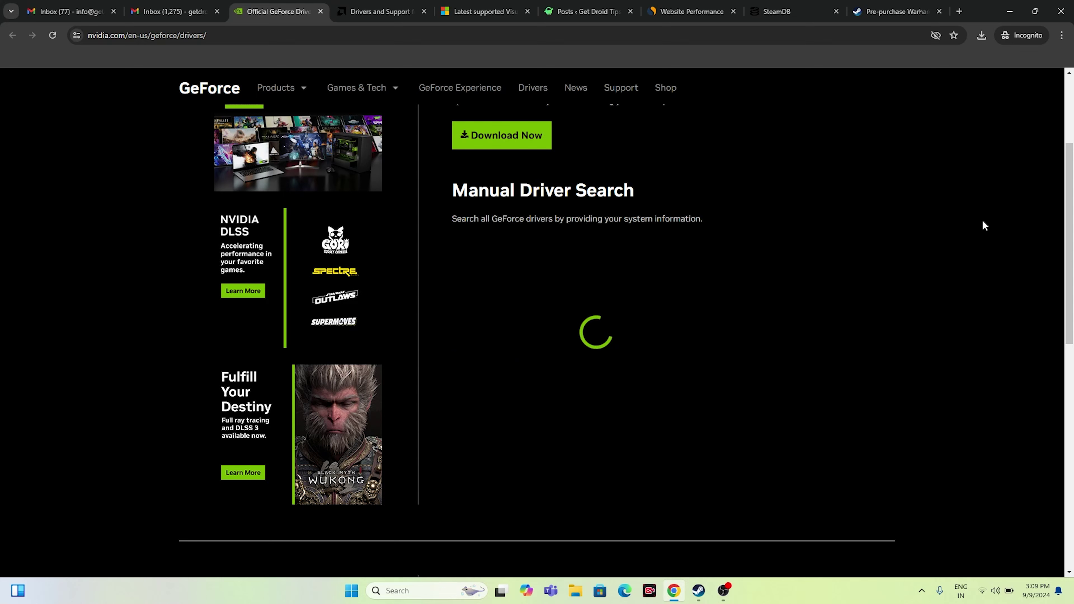
Step: Examine the version number and release date of the newest GeForce Game Ready Driver in the driver results
{"action": "scroll", "coordinate": [971, 194], "scroll_direction": "down", "scroll_amount": 6}
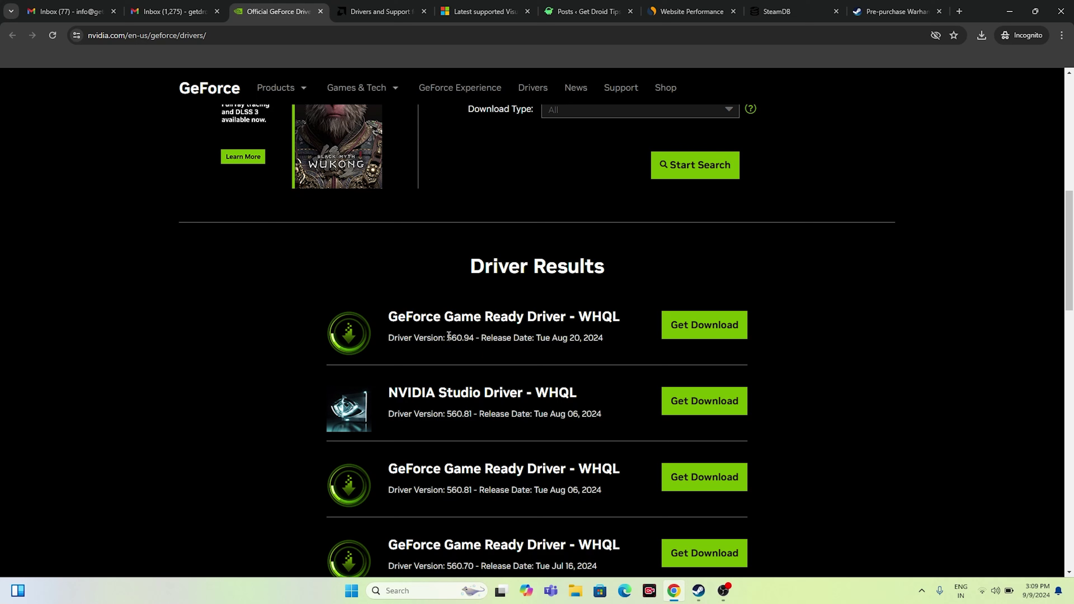
{"action": "left_click_drag", "start_coordinate": [448, 335], "coordinate": [474, 337]}
{"action": "left_click_drag", "start_coordinate": [615, 346], "coordinate": [580, 338]}
{"action": "left_click", "coordinate": [610, 342]}
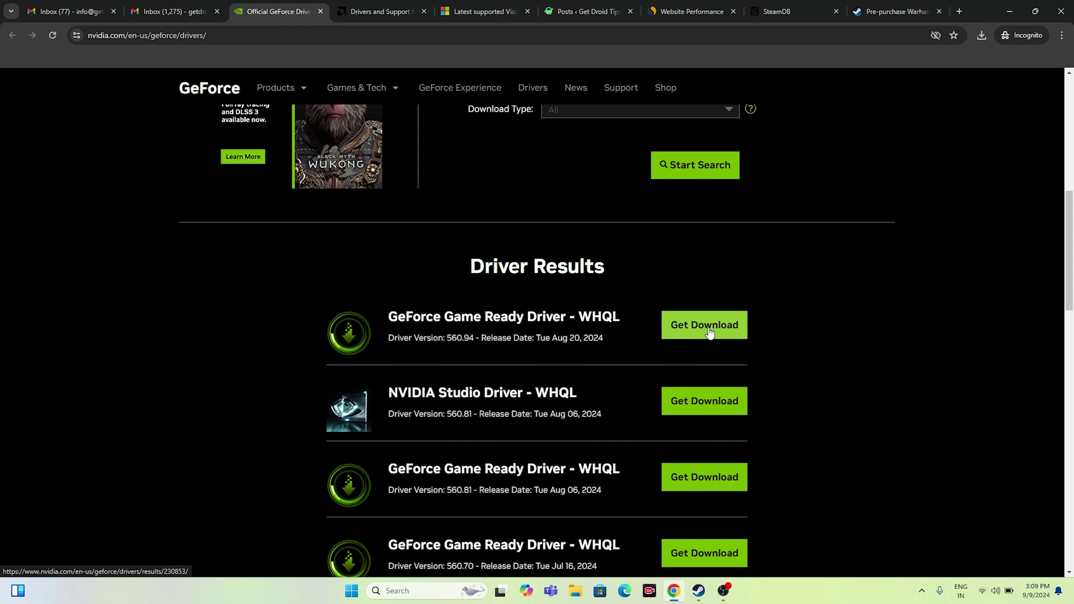
Step: On the AMD drivers page, choose Graphics, Radeon RX, Radeon RX 7000 Series and AMD Radeon RX 7900 XTX, and open its driver page
{"action": "left_click", "coordinate": [379, 12]}
{"action": "scroll", "coordinate": [433, 239], "scroll_direction": "down", "scroll_amount": 10}
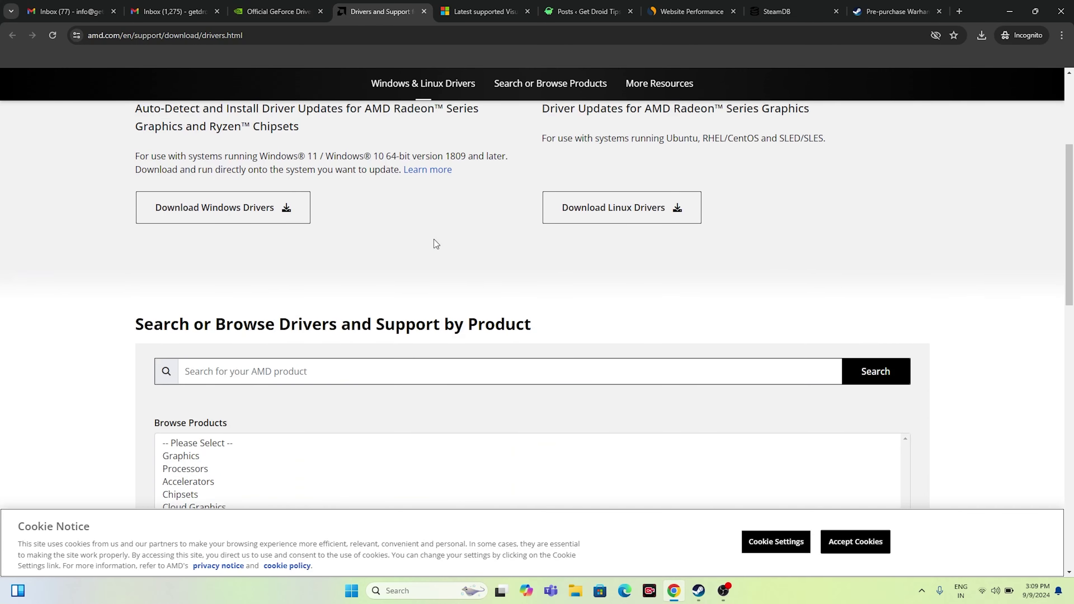
{"action": "left_click", "coordinate": [193, 334]}
{"action": "scroll", "coordinate": [311, 278], "scroll_direction": "down", "scroll_amount": 3}
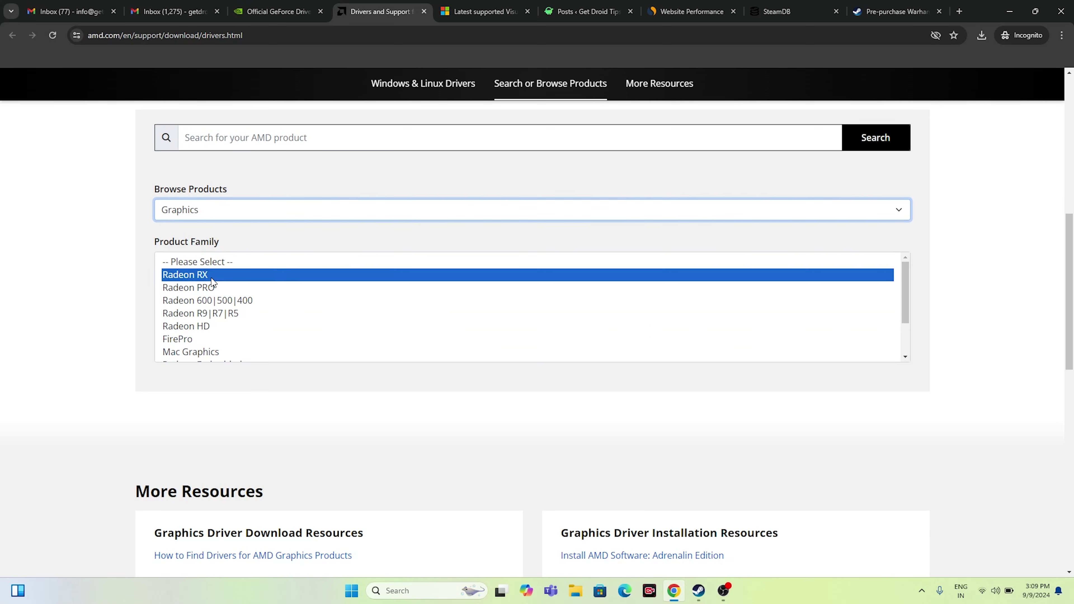
{"action": "left_click", "coordinate": [213, 275]}
{"action": "left_click", "coordinate": [220, 326]}
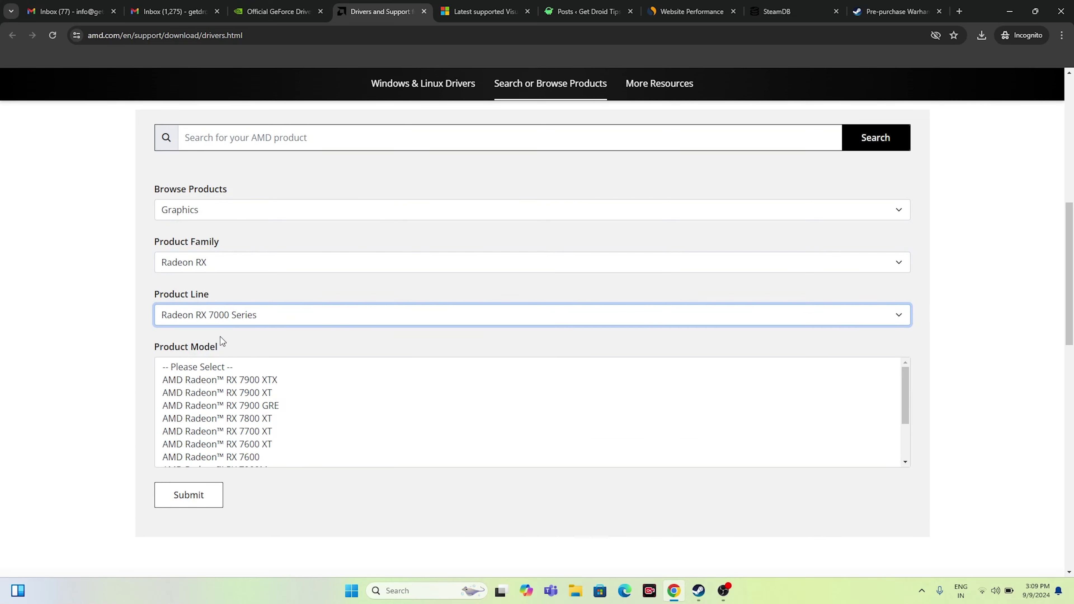
{"action": "left_click", "coordinate": [205, 381]}
{"action": "left_click", "coordinate": [205, 400]}
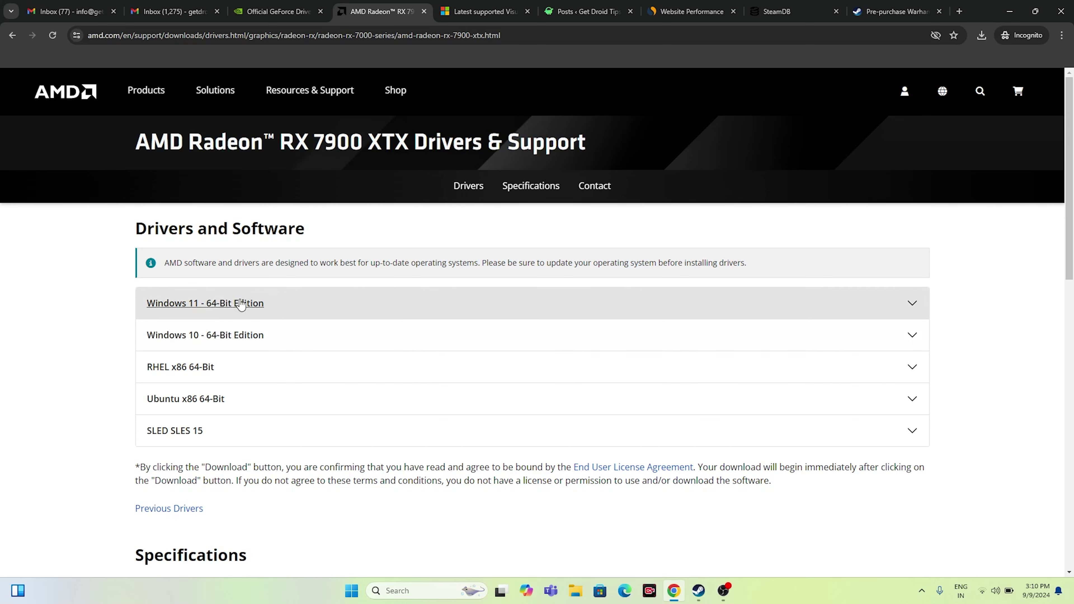
Step: Look over the Microsoft Visual C++ Redistributable downloads page, highlighting its title and the X64 and X86 entries
{"action": "left_click", "coordinate": [471, 5]}
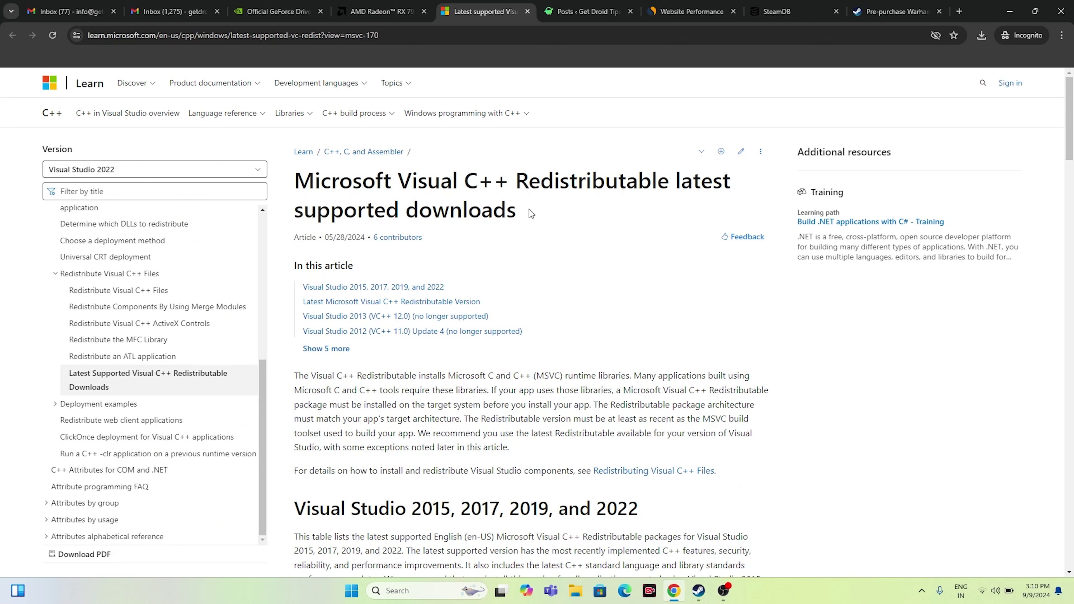
{"action": "left_click_drag", "start_coordinate": [531, 214], "coordinate": [296, 181]}
{"action": "left_click", "coordinate": [546, 231]}
{"action": "scroll", "coordinate": [545, 232], "scroll_direction": "down", "scroll_amount": 6}
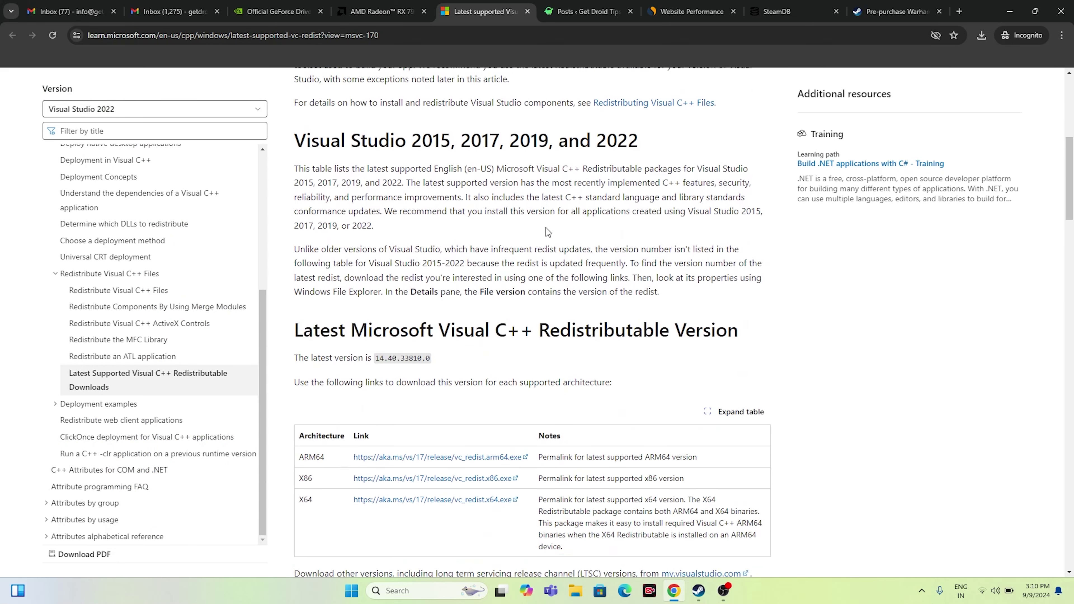
{"action": "scroll", "coordinate": [545, 228], "scroll_direction": "down", "scroll_amount": 3}
{"action": "left_click_drag", "start_coordinate": [299, 306], "coordinate": [329, 312]}
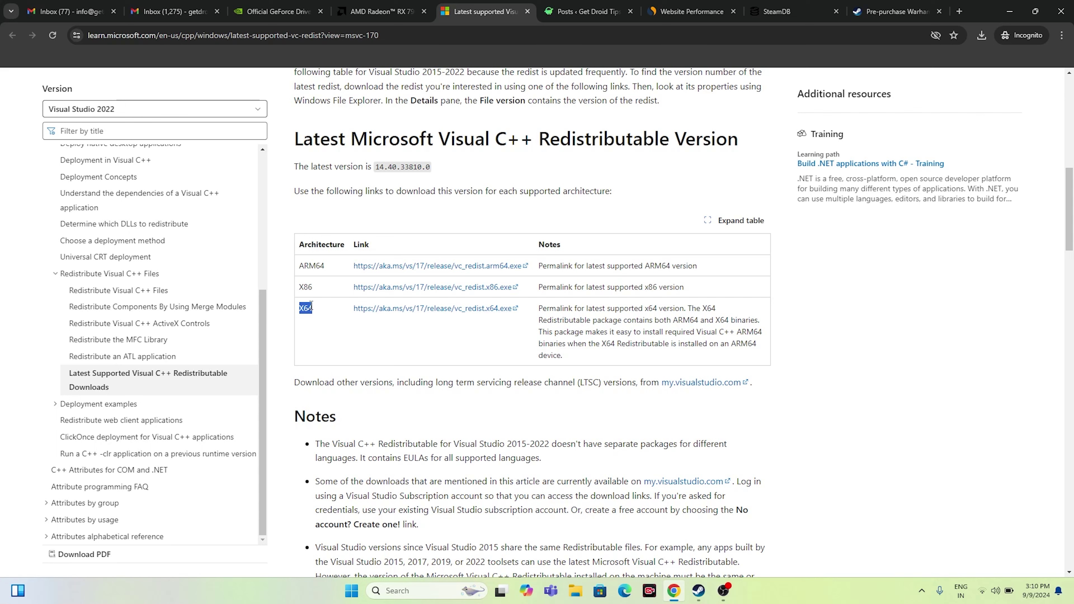
{"action": "left_click_drag", "start_coordinate": [300, 288], "coordinate": [326, 292]}
{"action": "left_click", "coordinate": [415, 335]}
Step: Switch to Steam, verify the integrity of Warhammer 40,000: Space Marine 2's game files, and close its properties
{"action": "key", "text": "alt+Tab"}
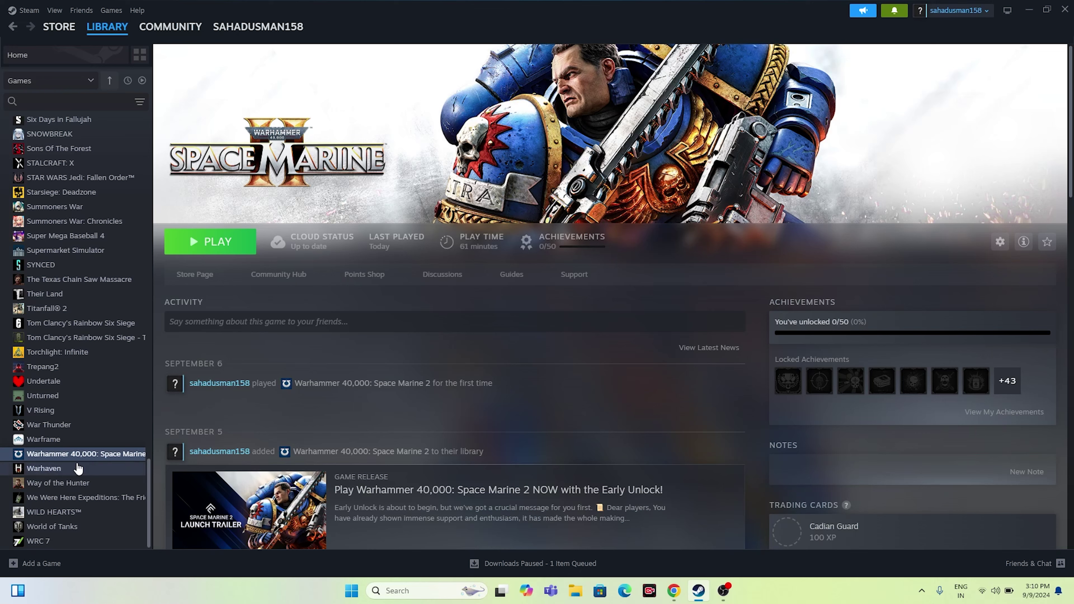
{"action": "right_click", "coordinate": [83, 455]}
{"action": "left_click", "coordinate": [112, 542]}
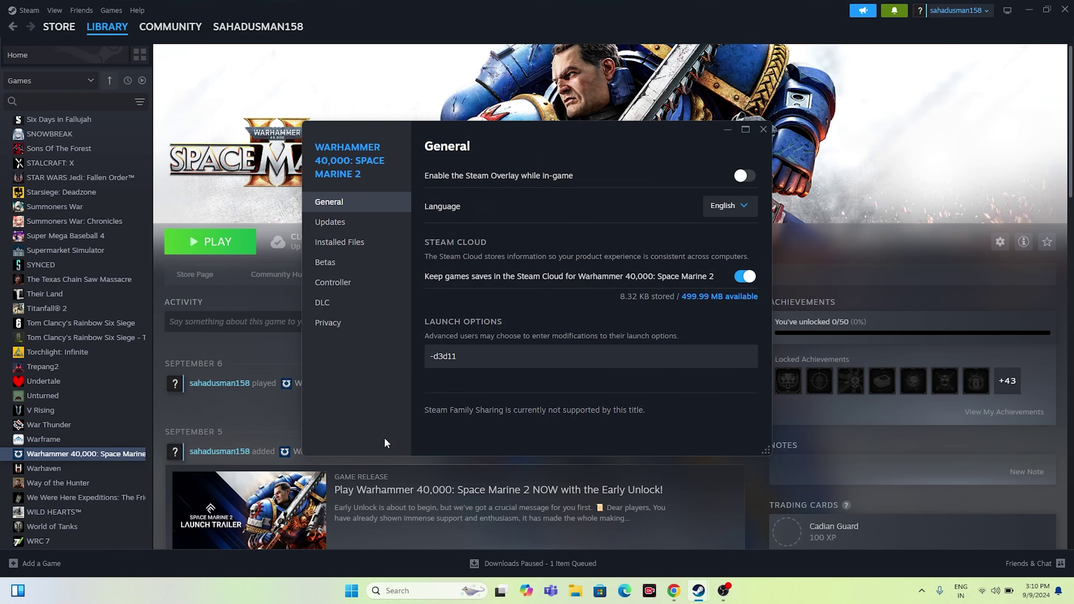
{"action": "left_click", "coordinate": [363, 251]}
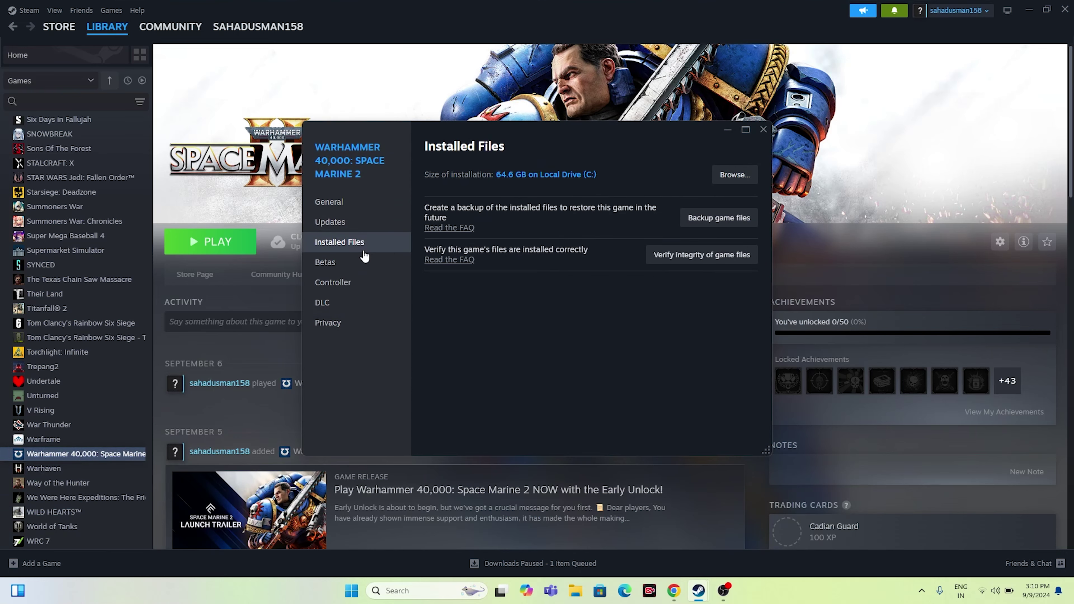
{"action": "left_click", "coordinate": [703, 256]}
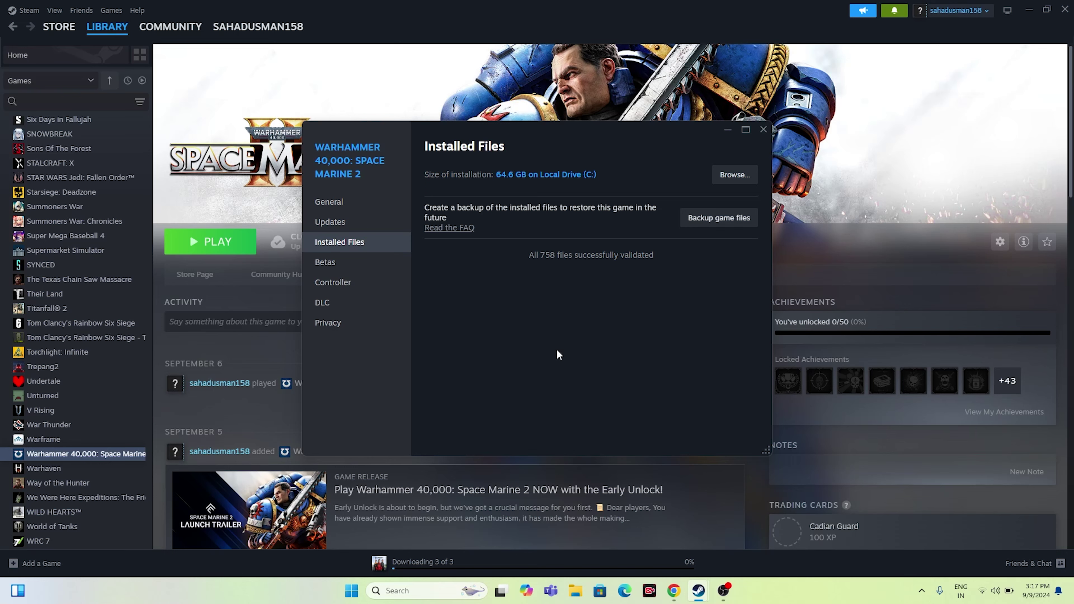
{"action": "left_click", "coordinate": [763, 128]}
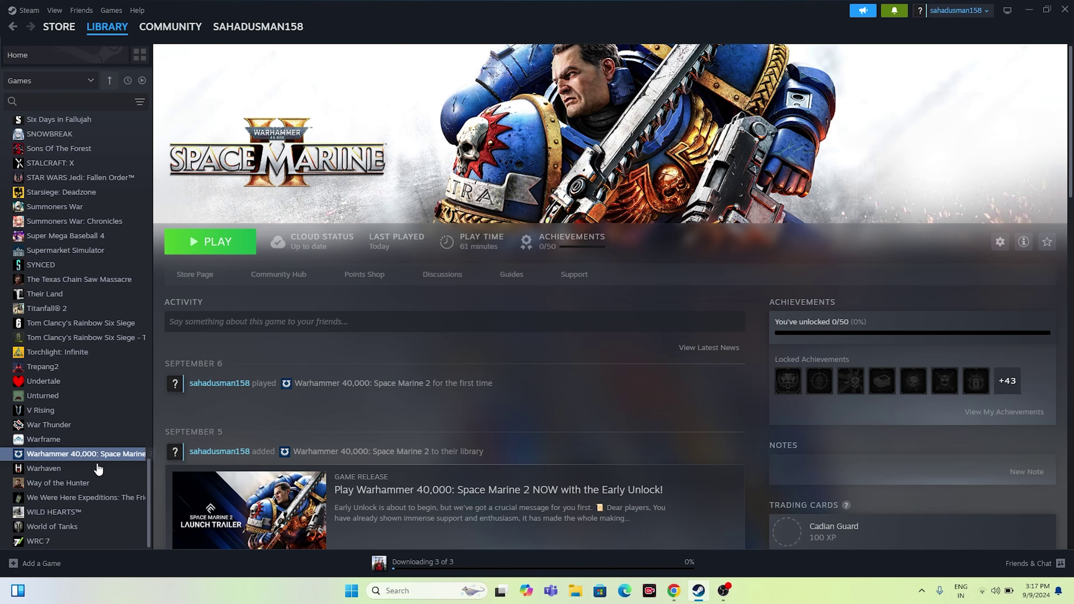
Step: Show the management options for Warhammer 40,000: Space Marine 2, including Uninstall, and dismiss them without choosing any
{"action": "right_click", "coordinate": [116, 454]}
{"action": "mouse_move", "coordinate": [144, 519]}
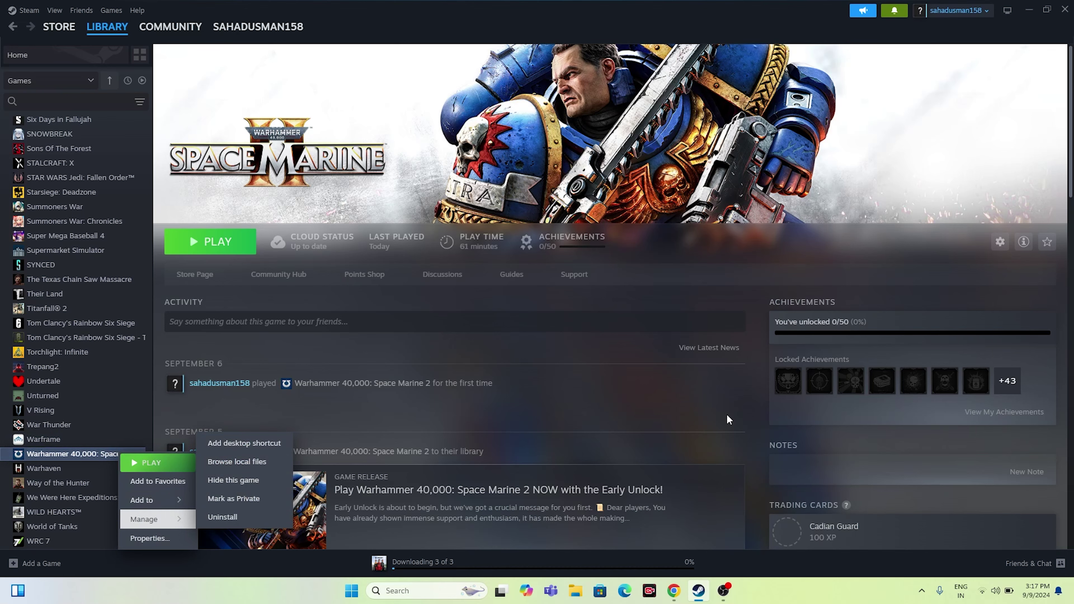
{"action": "key", "text": "Escape"}
Step: Switch to File Explorer, view the free space of the drive under This PC, and close the window
{"action": "left_click", "coordinate": [574, 593]}
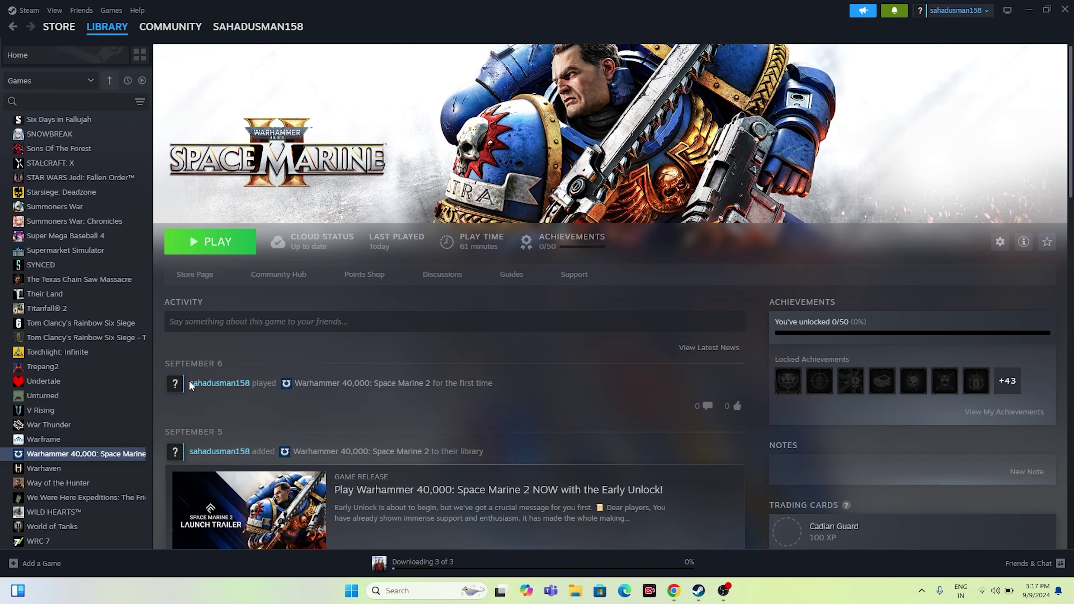
{"action": "left_click", "coordinate": [47, 374]}
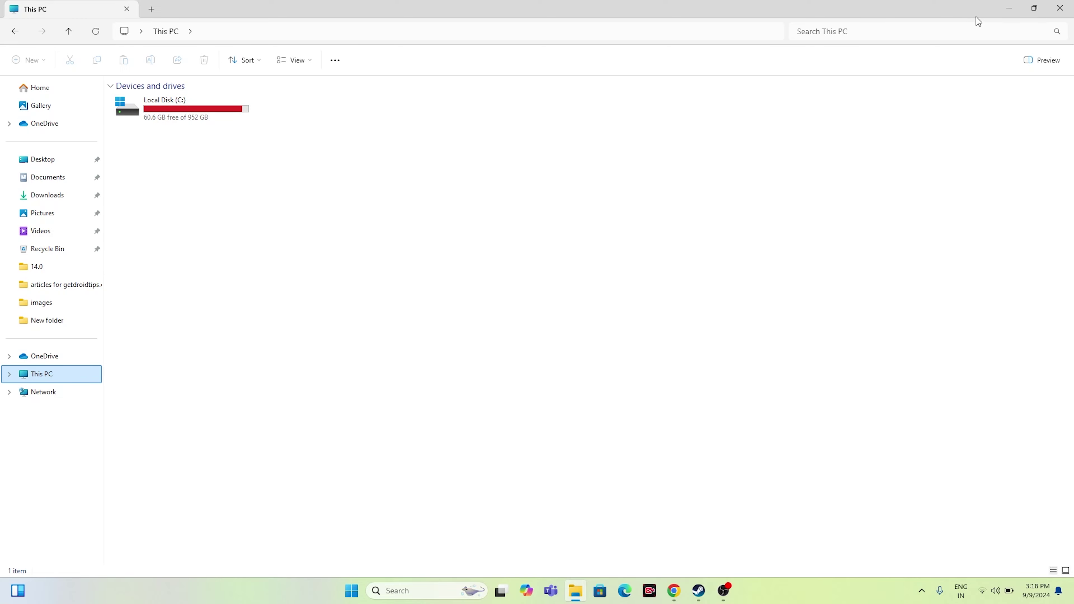
{"action": "left_click", "coordinate": [1060, 9]}
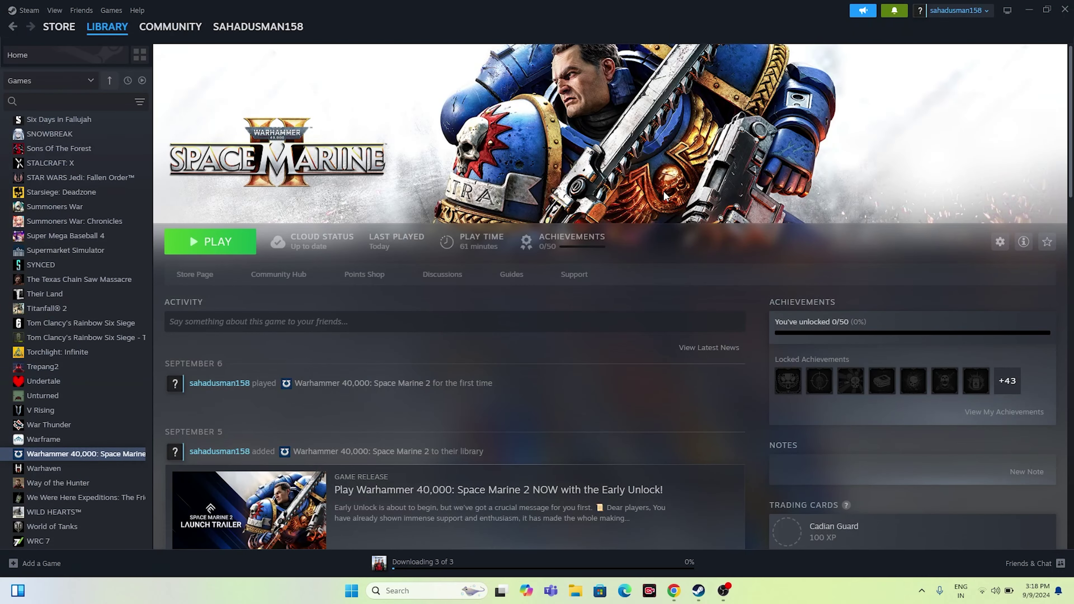